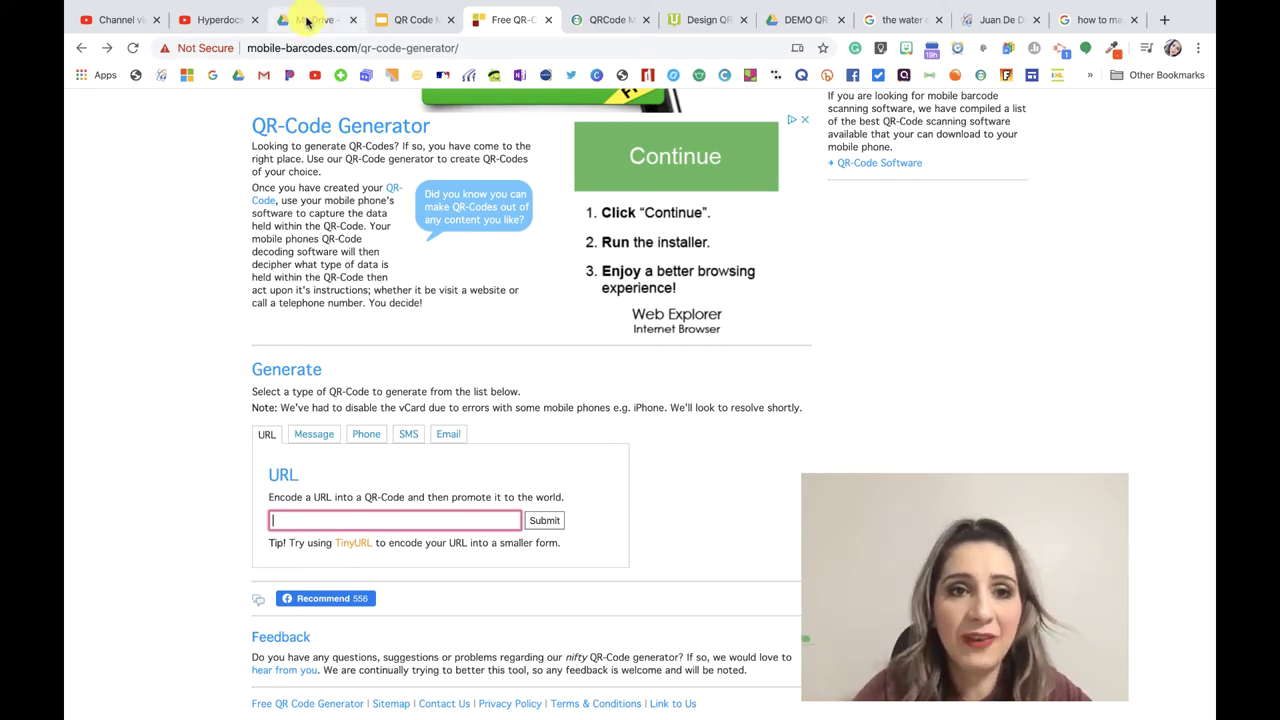
- Get a shareable link for the IMG_1442.JPG photo in the DEMO QR CODES folder on Google Drive
{"action": "left_click", "coordinate": [307, 22]}
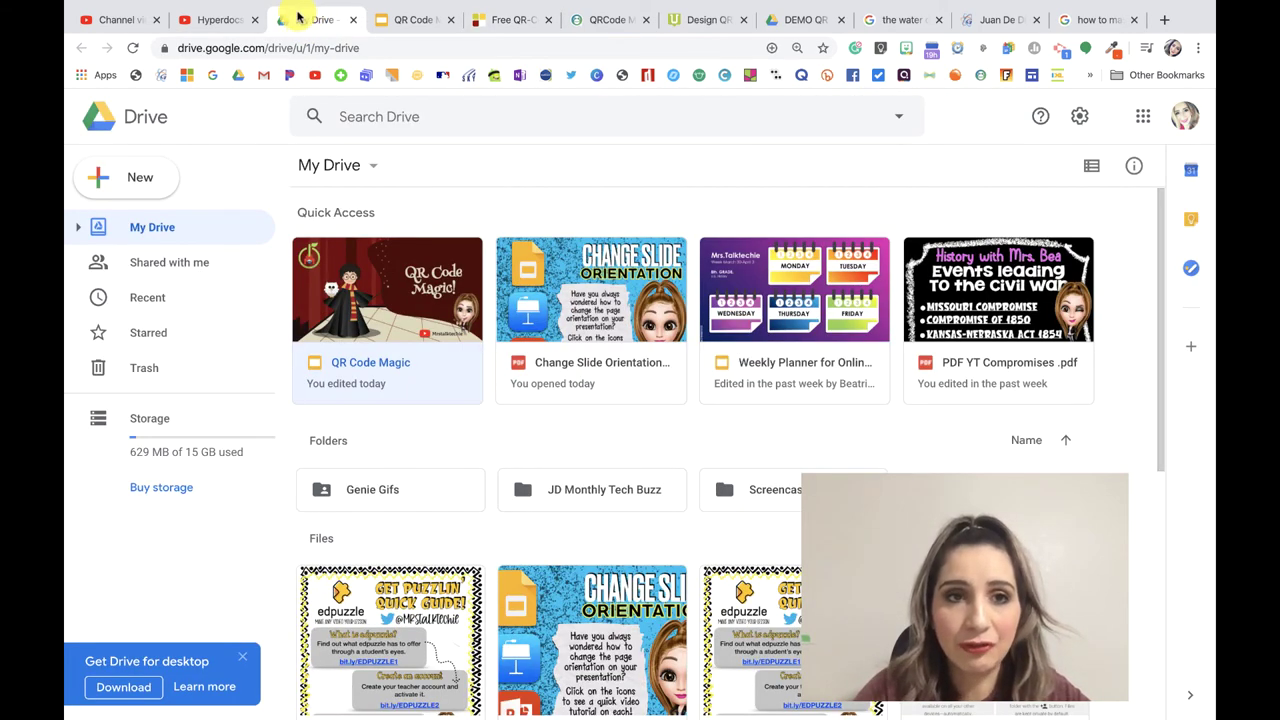
{"action": "left_click", "coordinate": [802, 20]}
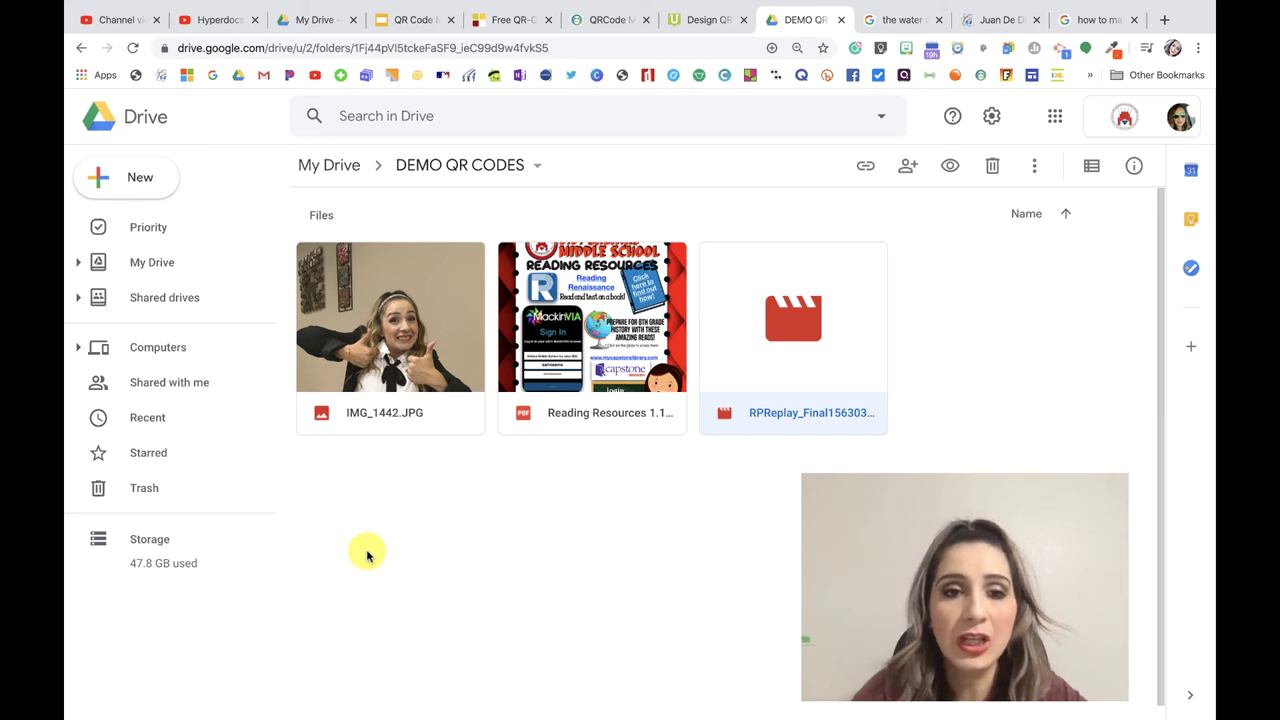
{"action": "left_click", "coordinate": [381, 416]}
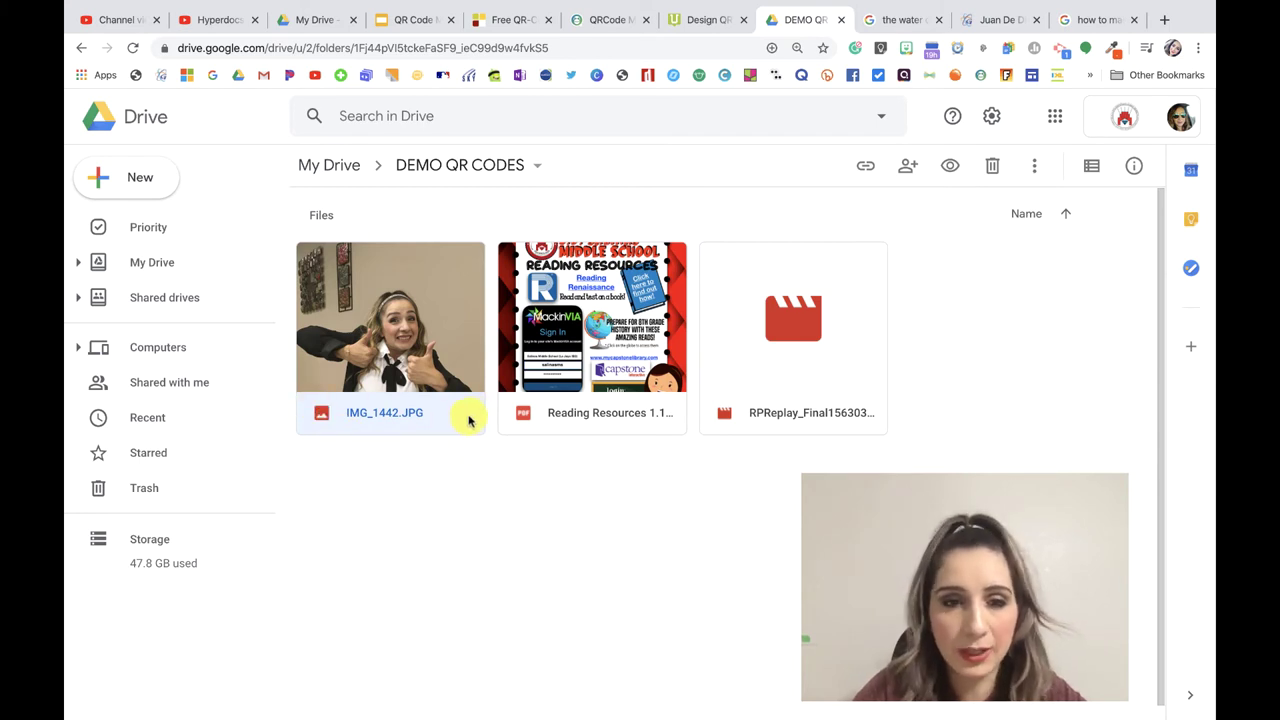
{"action": "right_click", "coordinate": [381, 412]}
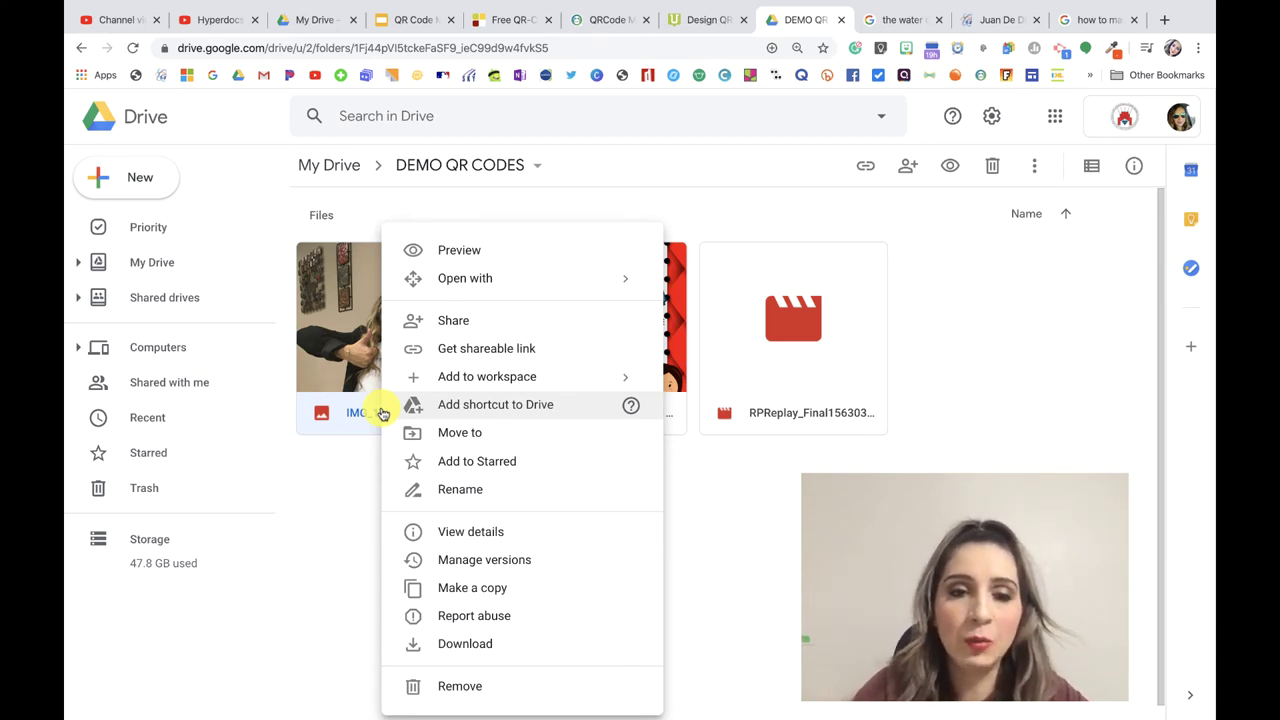
{"action": "left_click", "coordinate": [455, 352]}
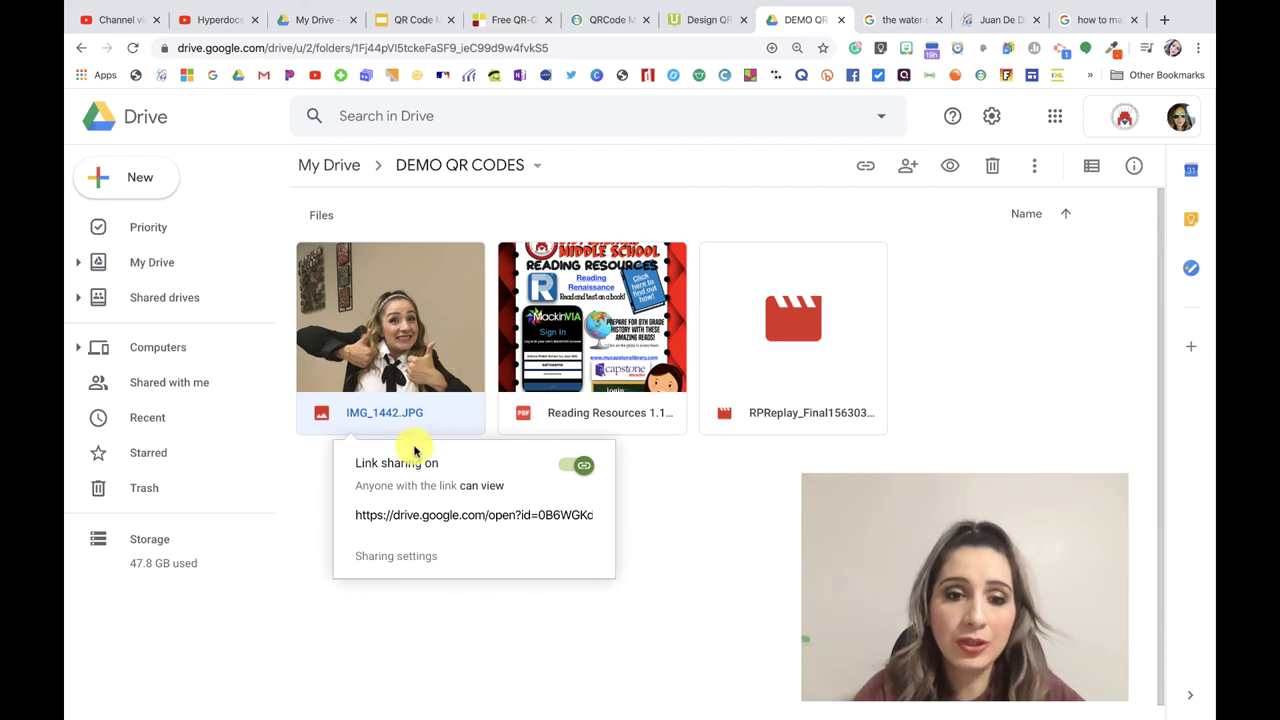
- Set link sharing for IMG_1442.JPG to "Anyone with the link can view" and copy the link
{"action": "left_click", "coordinate": [408, 563]}
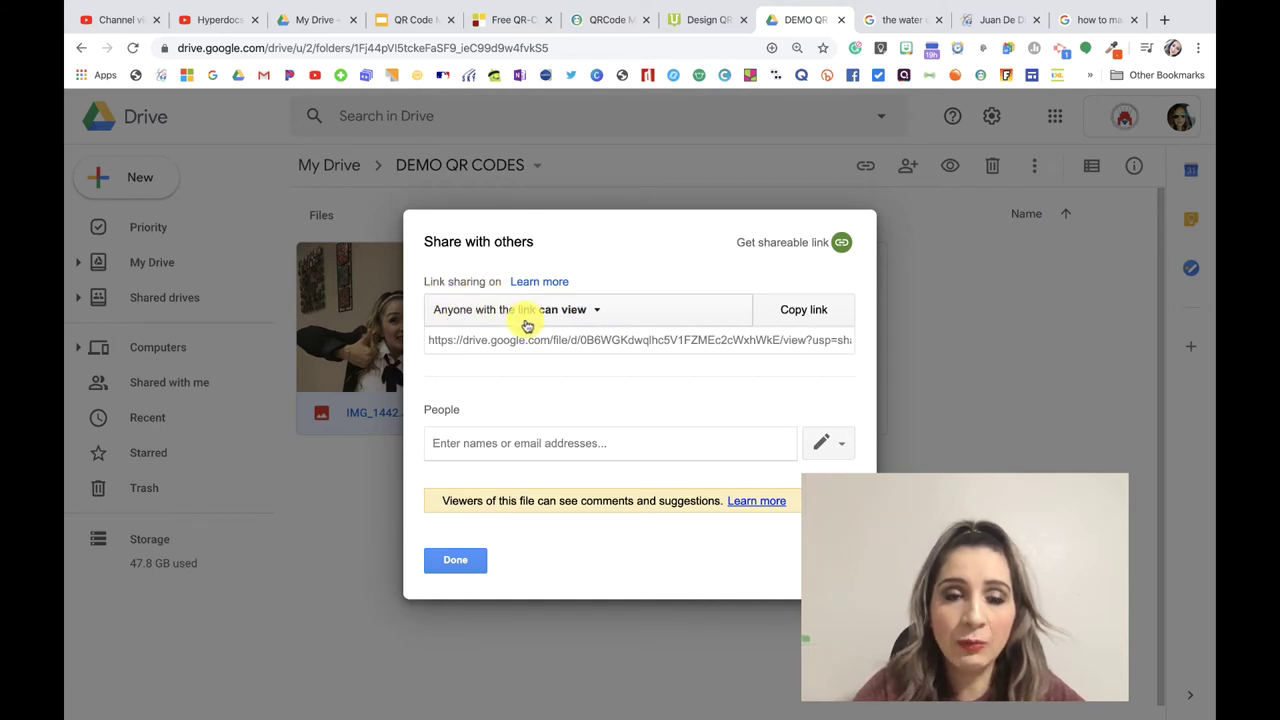
{"action": "left_click", "coordinate": [595, 314]}
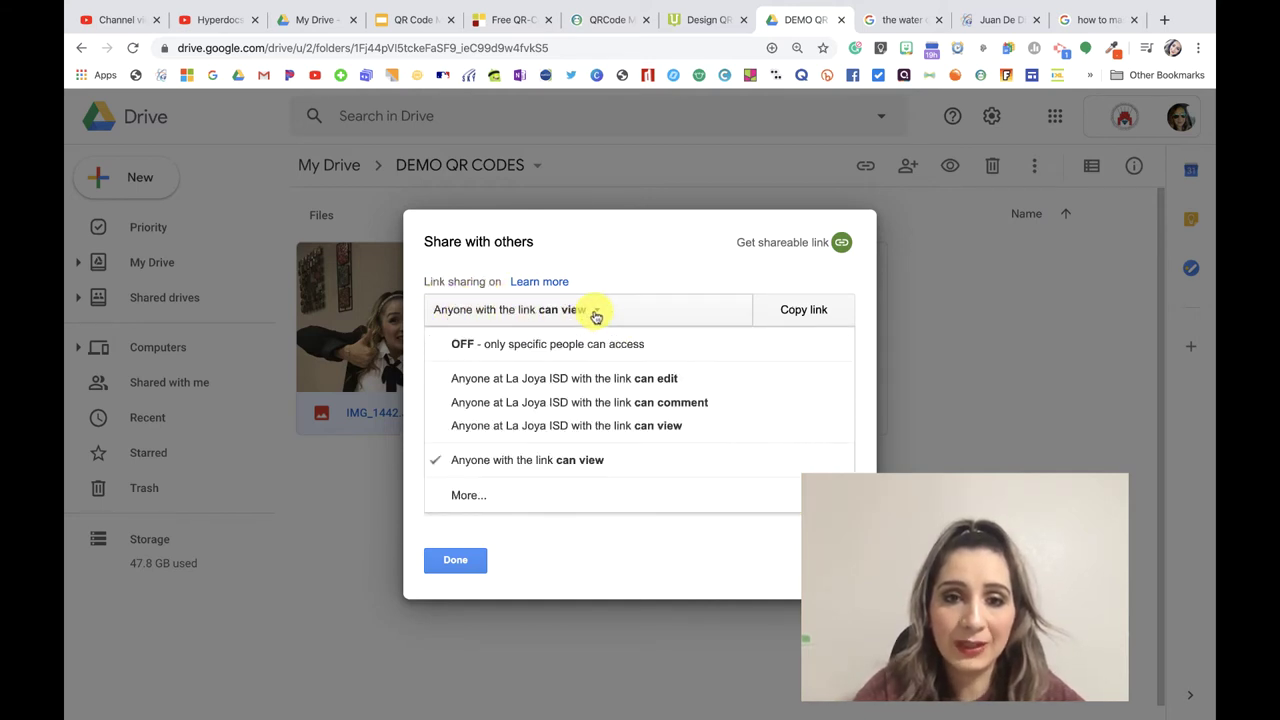
{"action": "left_click", "coordinate": [465, 497]}
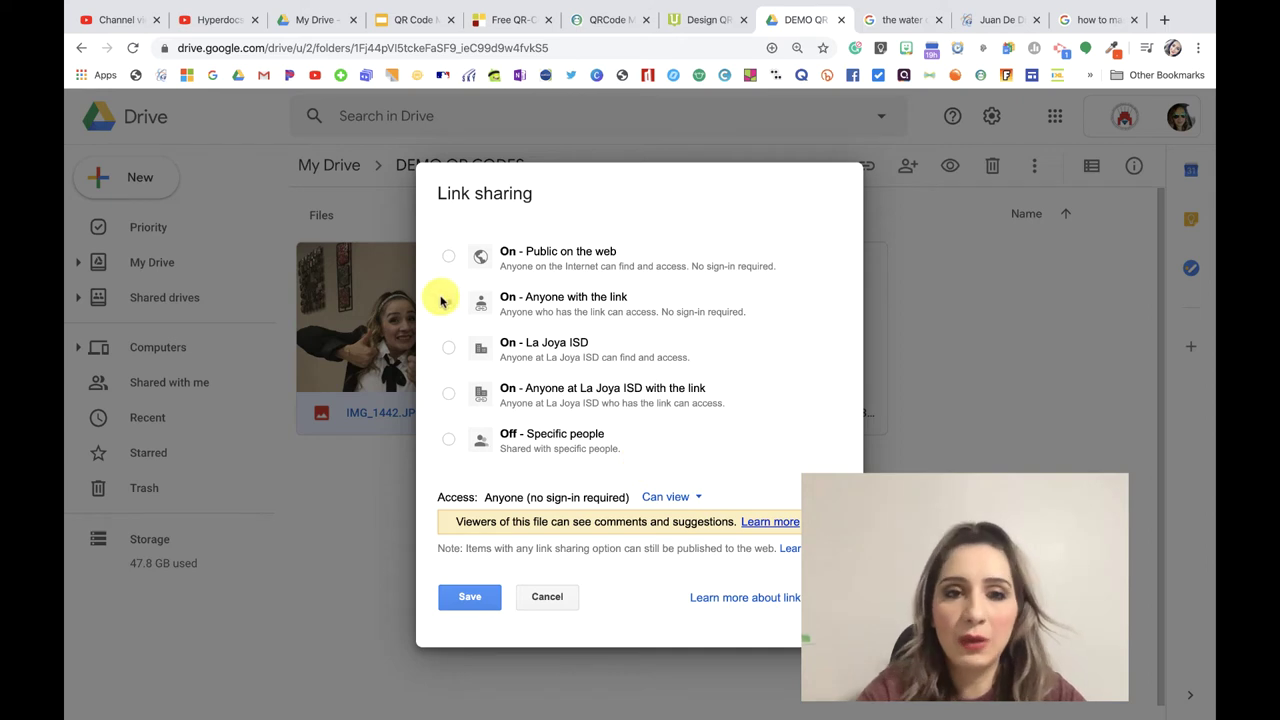
{"action": "left_click", "coordinate": [465, 600]}
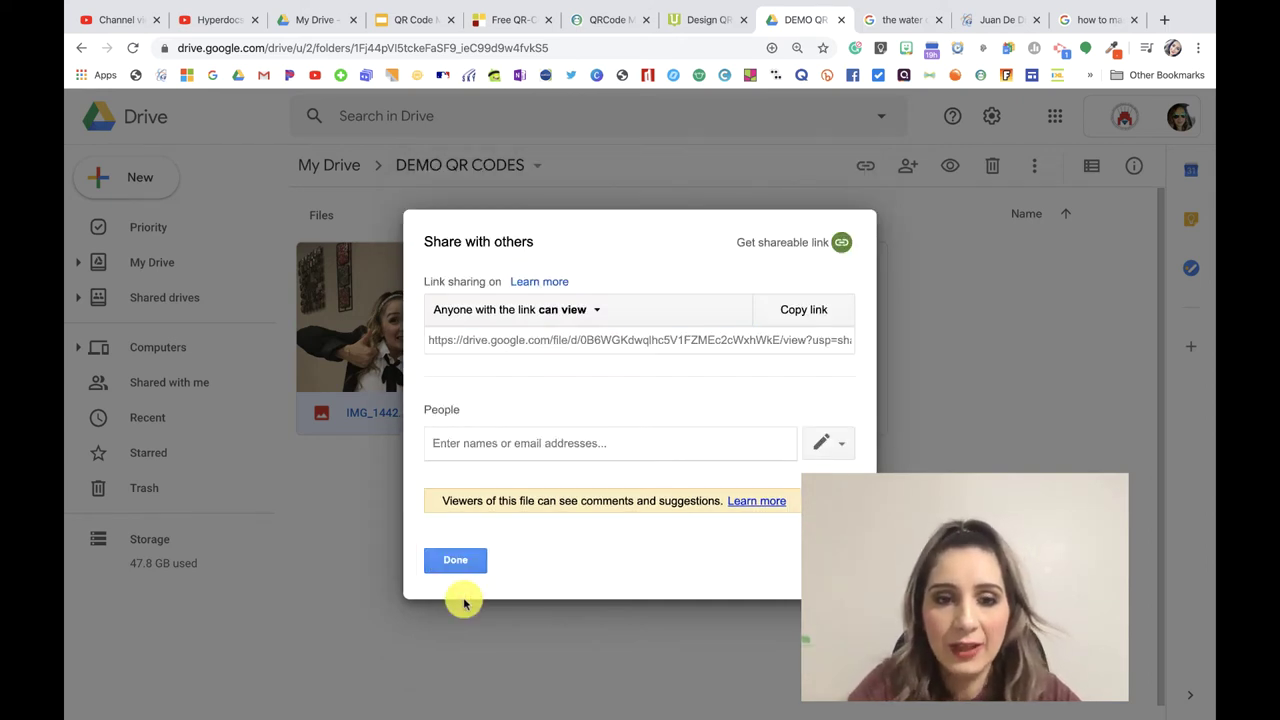
{"action": "left_click", "coordinate": [800, 312]}
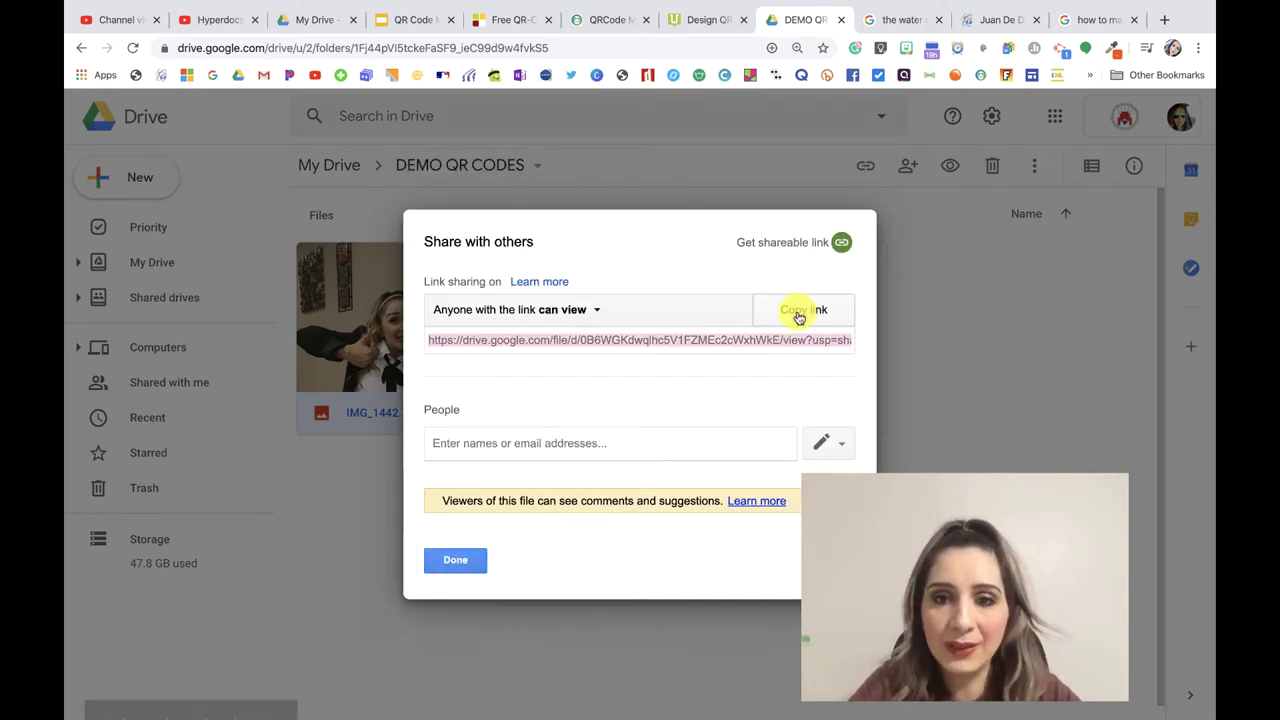
{"action": "left_click", "coordinate": [452, 560]}
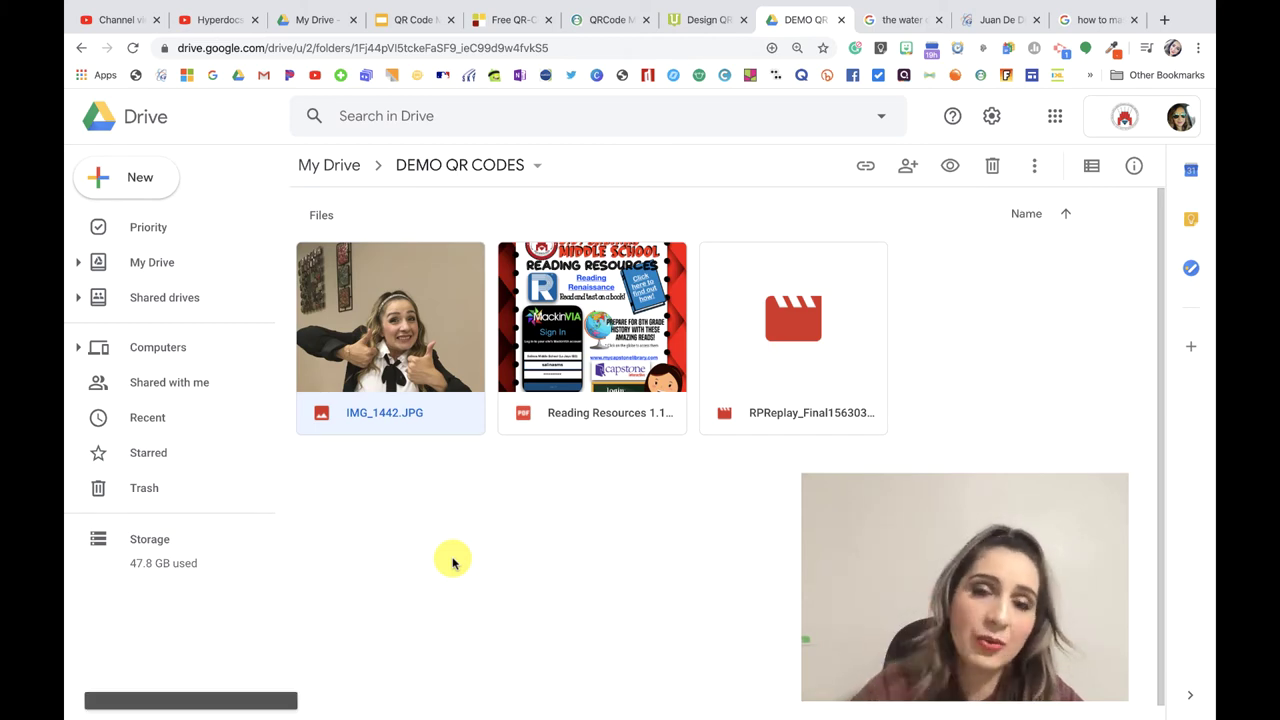
- Generate a URL QR code from the copied photo link on the mobile-barcodes.com QR-Code Generator
{"action": "left_click", "coordinate": [513, 22]}
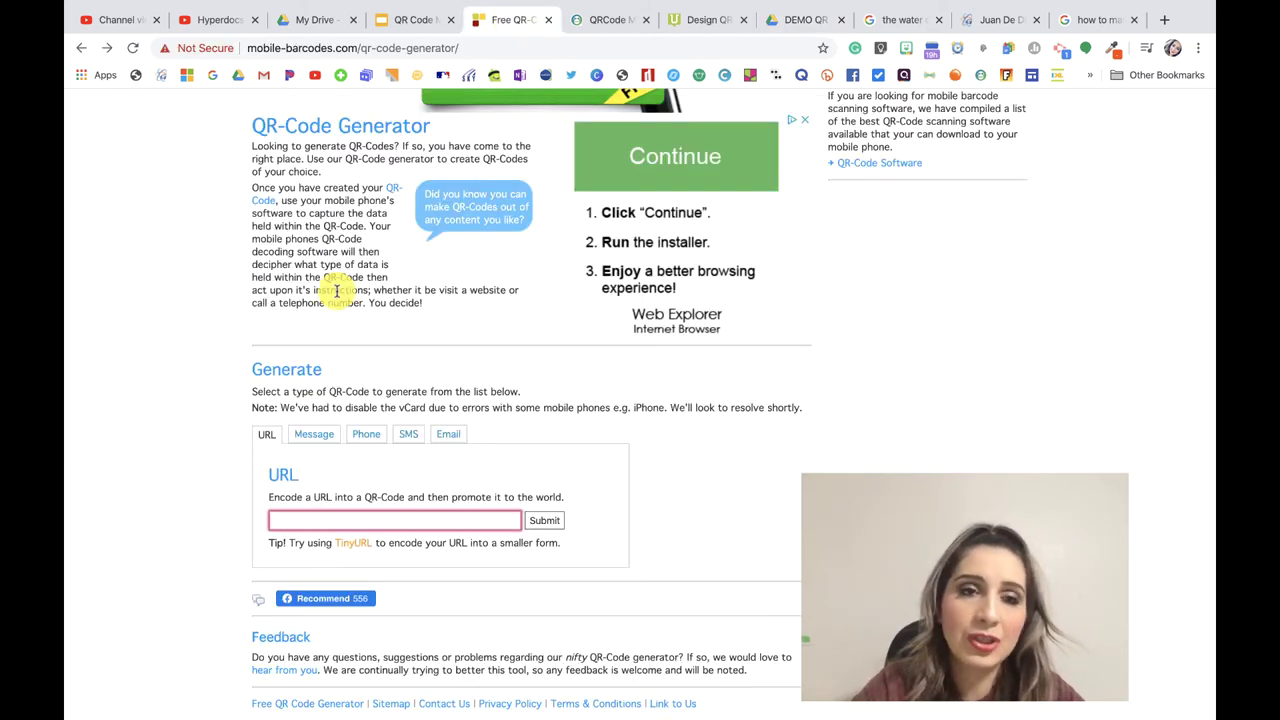
{"action": "scroll", "coordinate": [337, 288], "scroll_direction": "up", "scroll_amount": 5}
{"action": "scroll", "coordinate": [309, 514], "scroll_direction": "down", "scroll_amount": 5}
{"action": "left_click", "coordinate": [301, 520]}
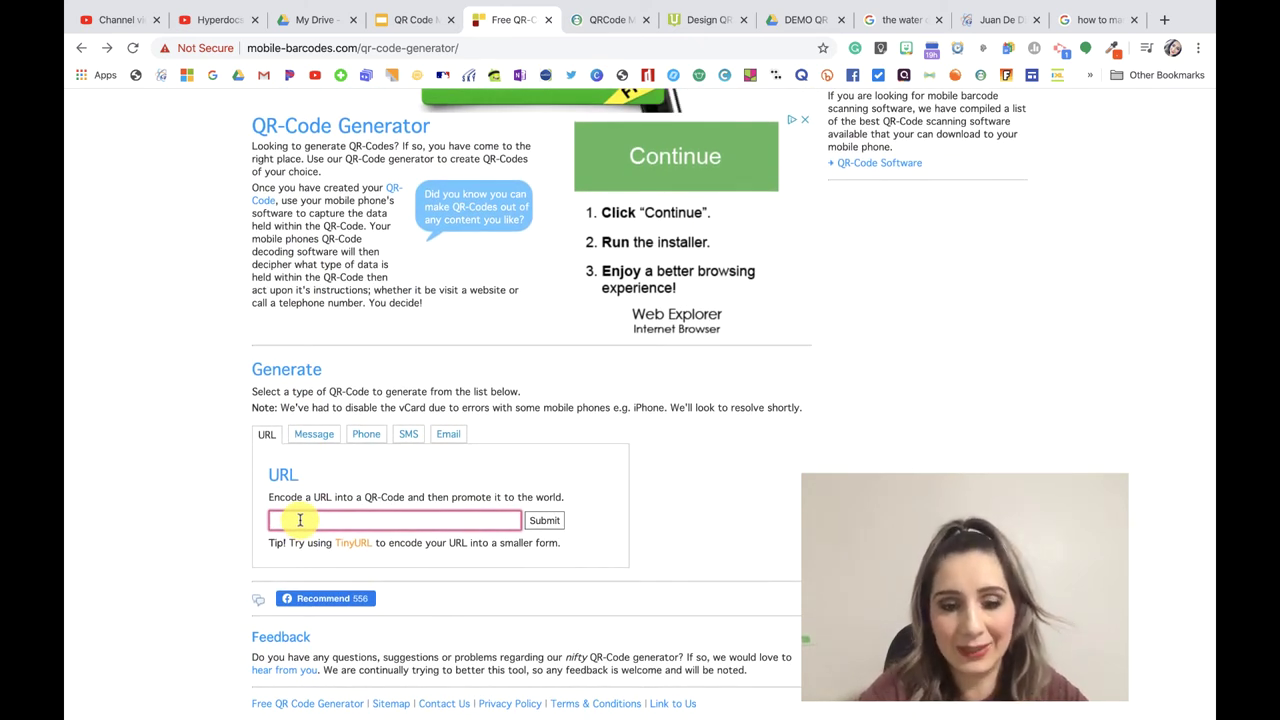
{"action": "key", "text": "super+v"}
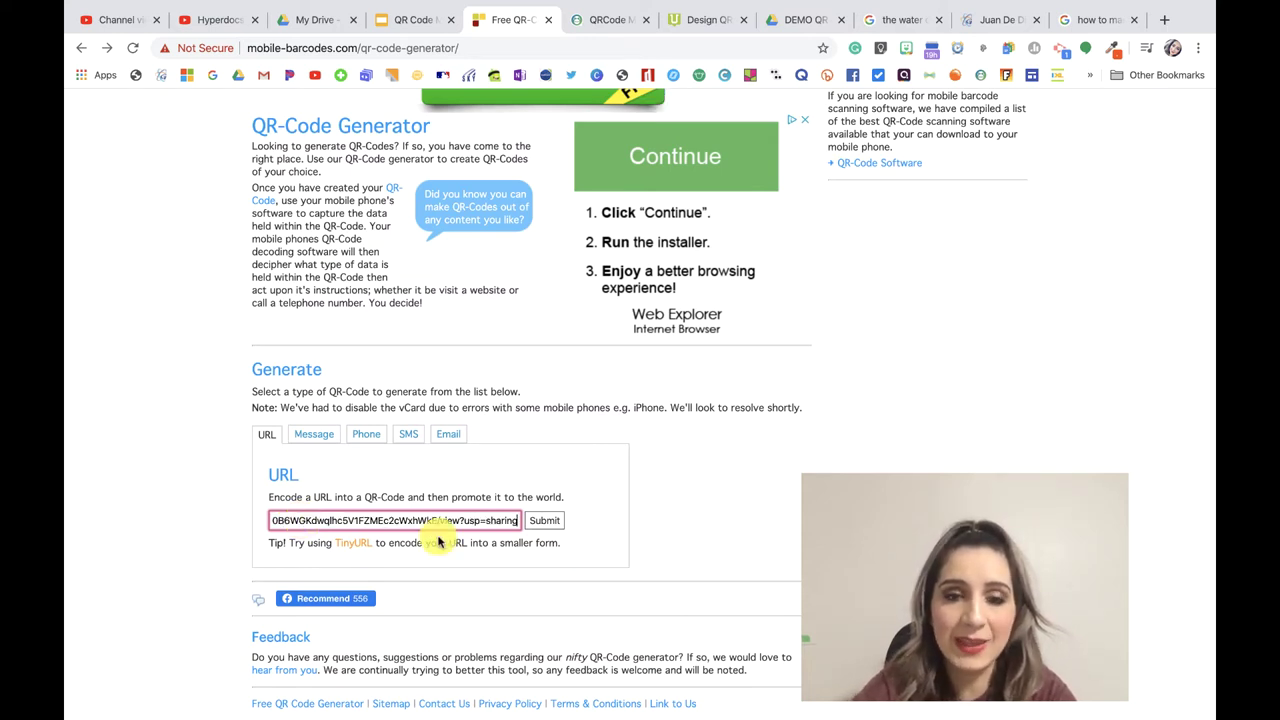
{"action": "left_click", "coordinate": [544, 521]}
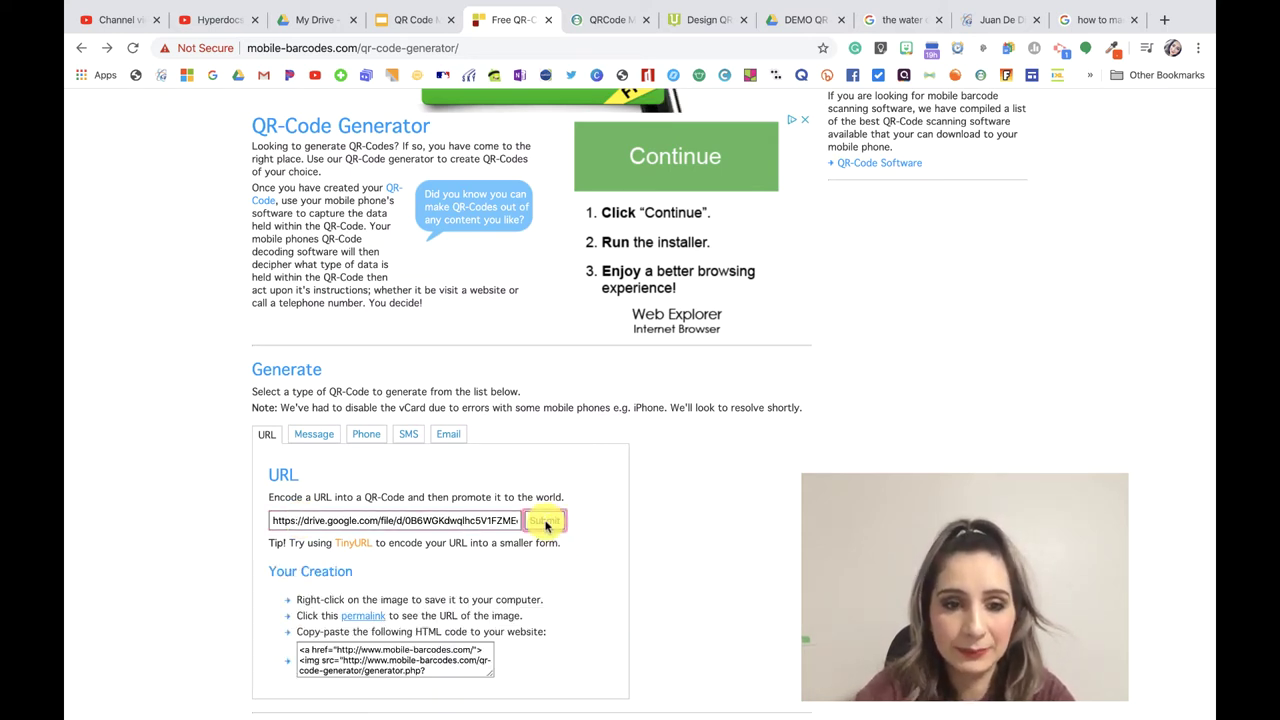
{"action": "scroll", "coordinate": [544, 523], "scroll_direction": "down", "scroll_amount": 3}
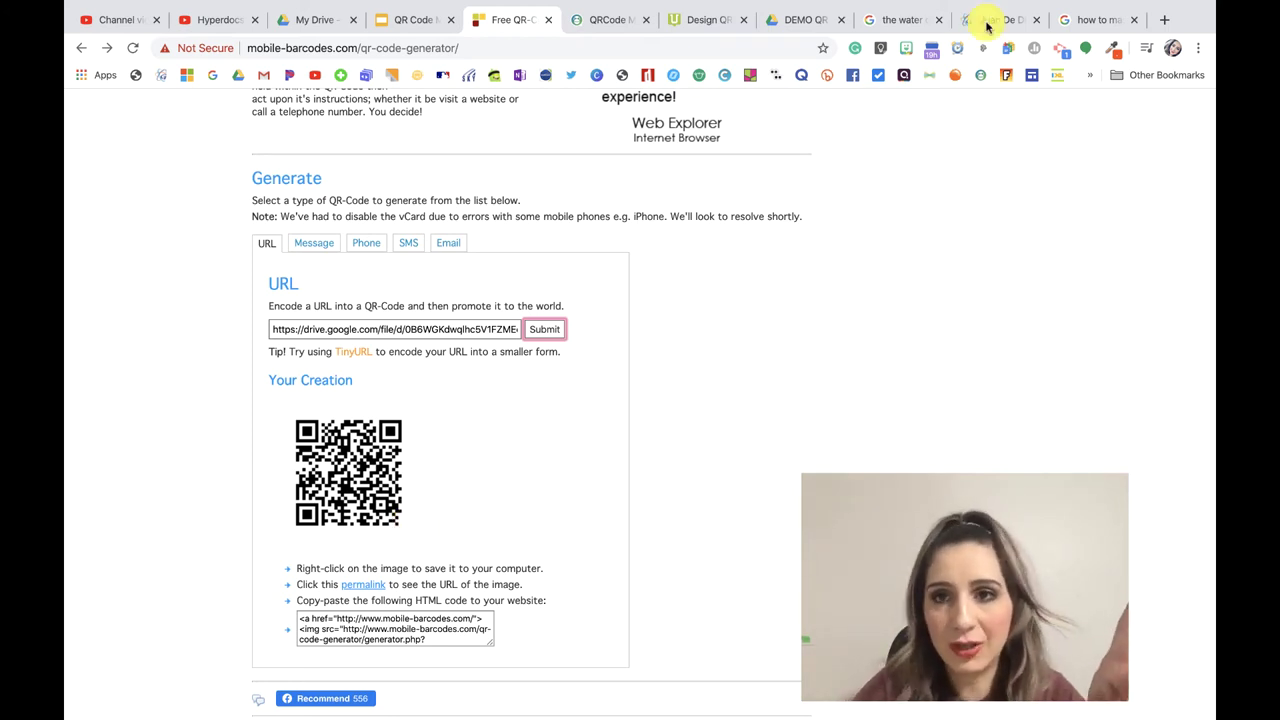
- Revisit the sharing settings of IMG_1442.JPG in Drive, save "On - Anyone with the link" and copy the link again
{"action": "left_click", "coordinate": [785, 22]}
{"action": "left_click", "coordinate": [365, 414]}
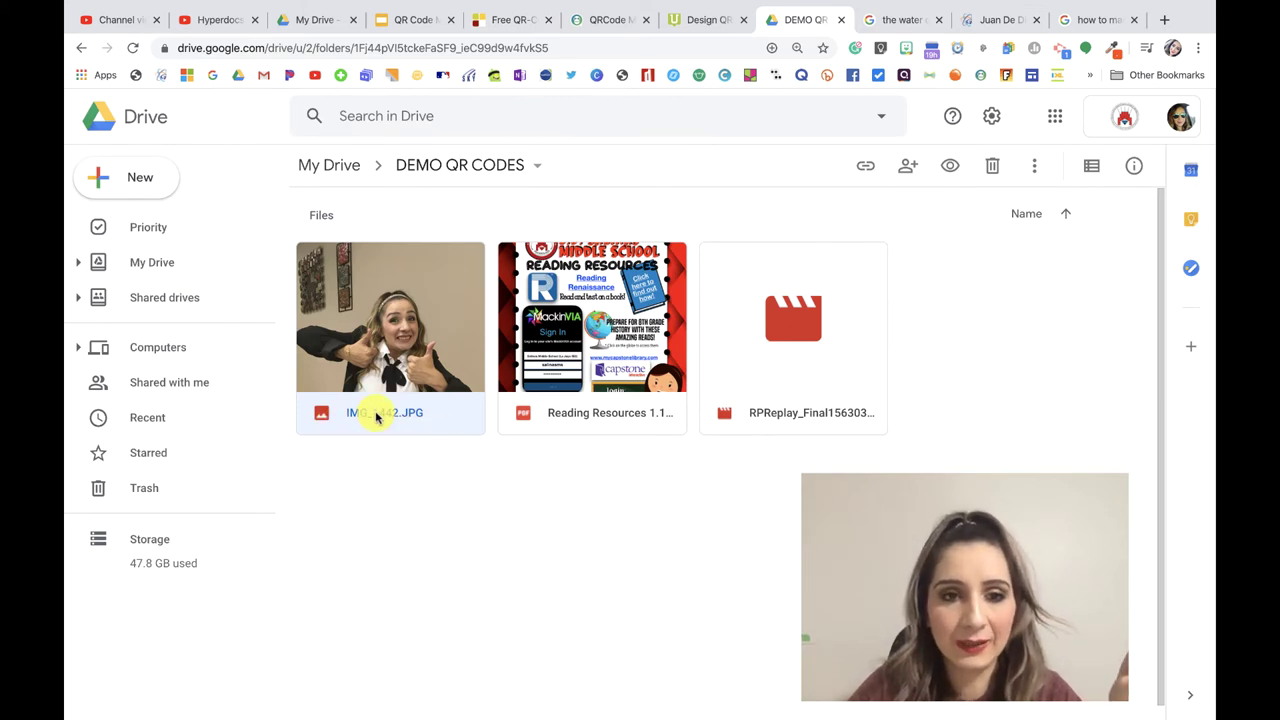
{"action": "right_click", "coordinate": [376, 418]}
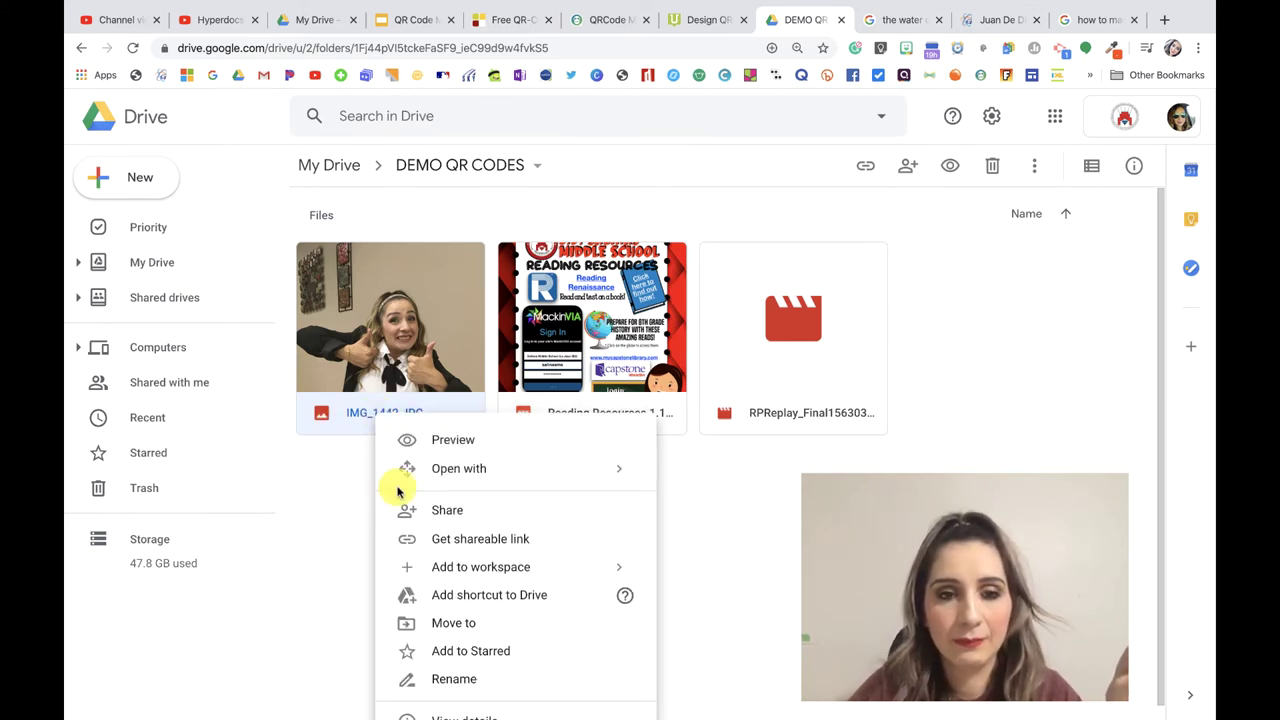
{"action": "left_click", "coordinate": [447, 543]}
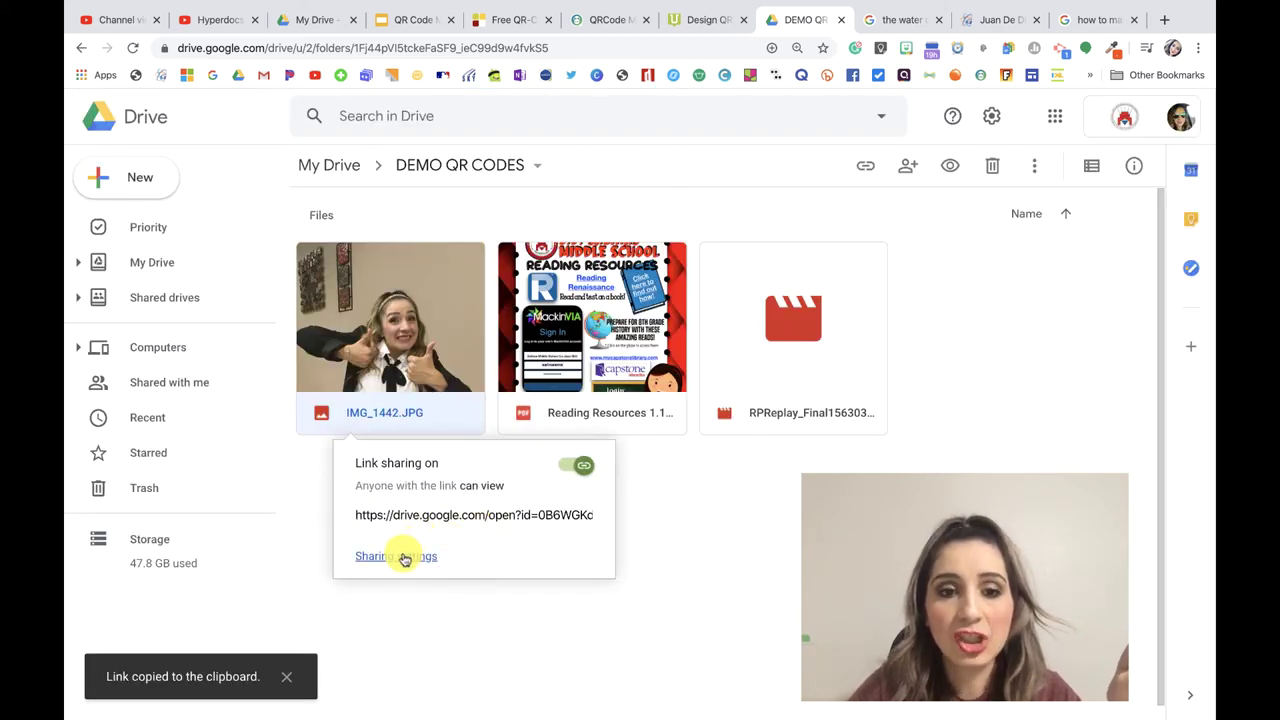
{"action": "left_click", "coordinate": [405, 558]}
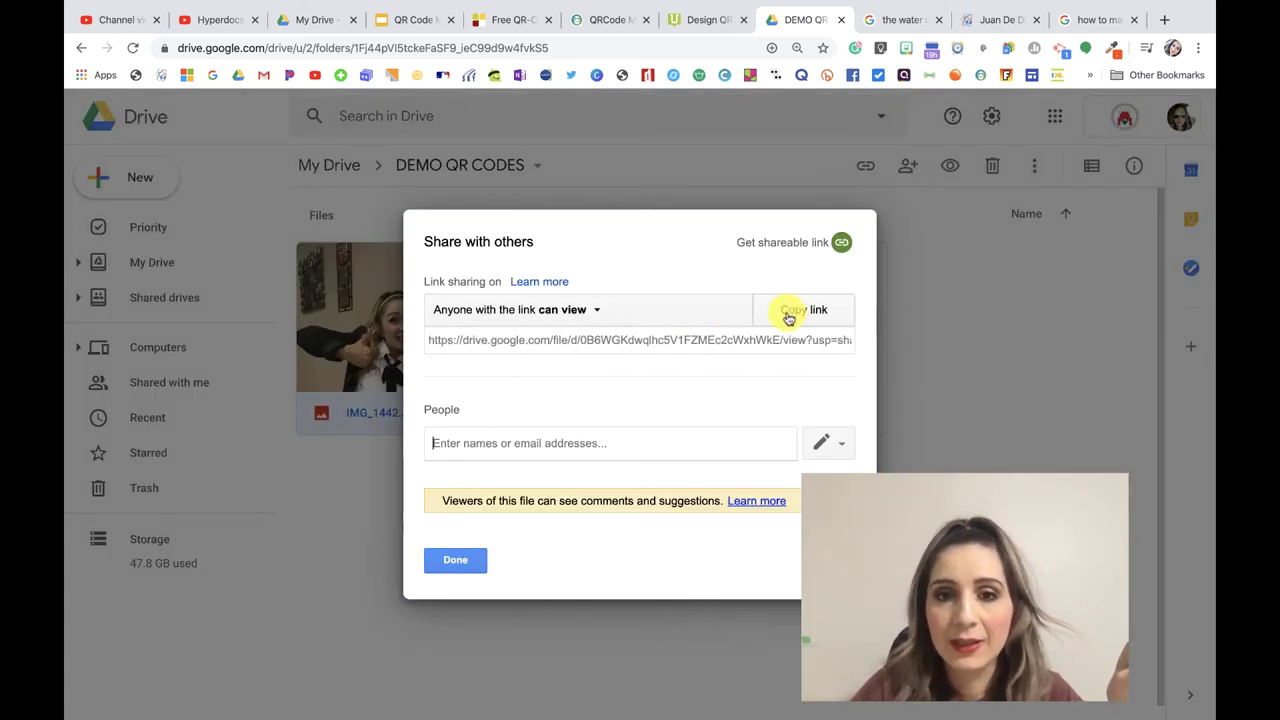
{"action": "left_click", "coordinate": [591, 311]}
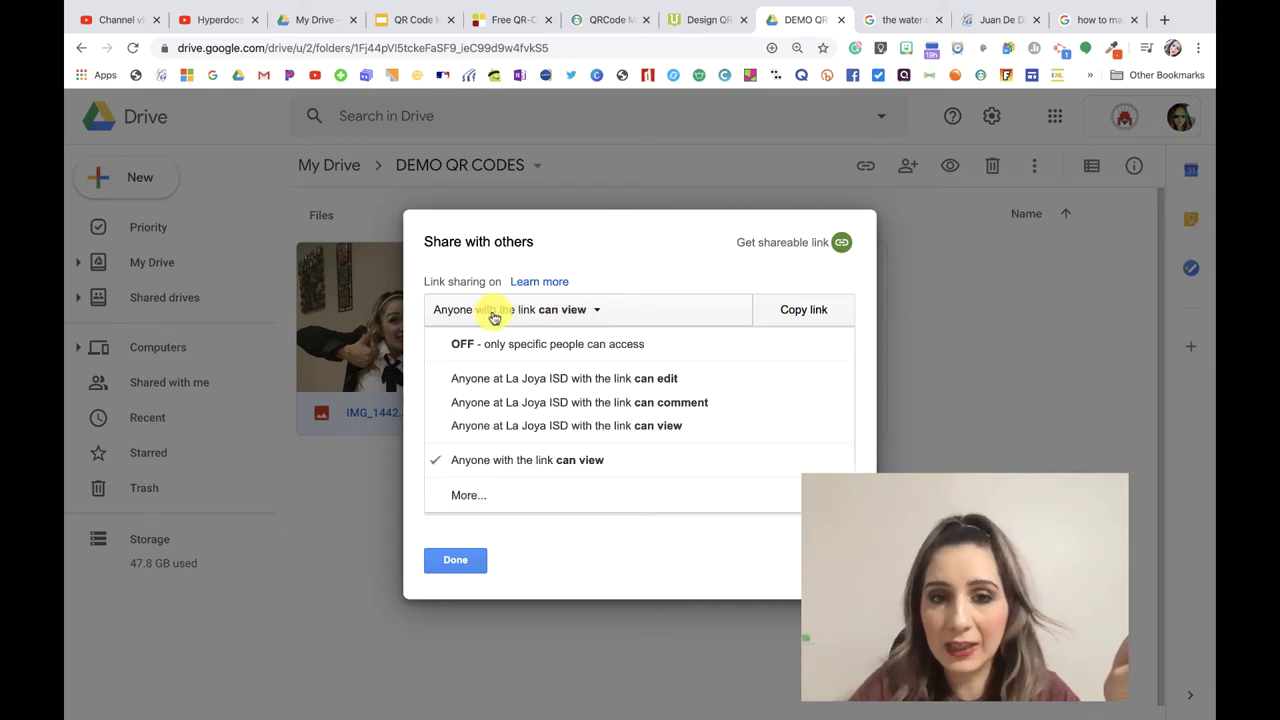
{"action": "left_click", "coordinate": [478, 497]}
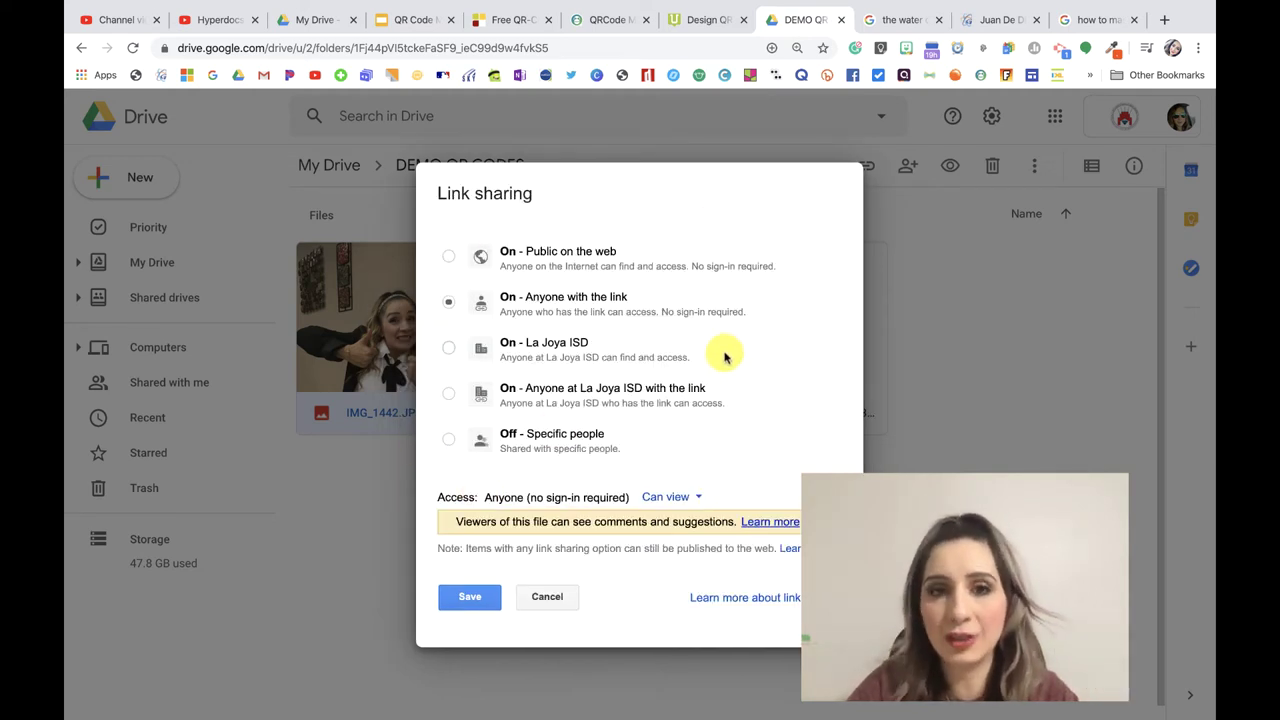
{"action": "left_click", "coordinate": [474, 597]}
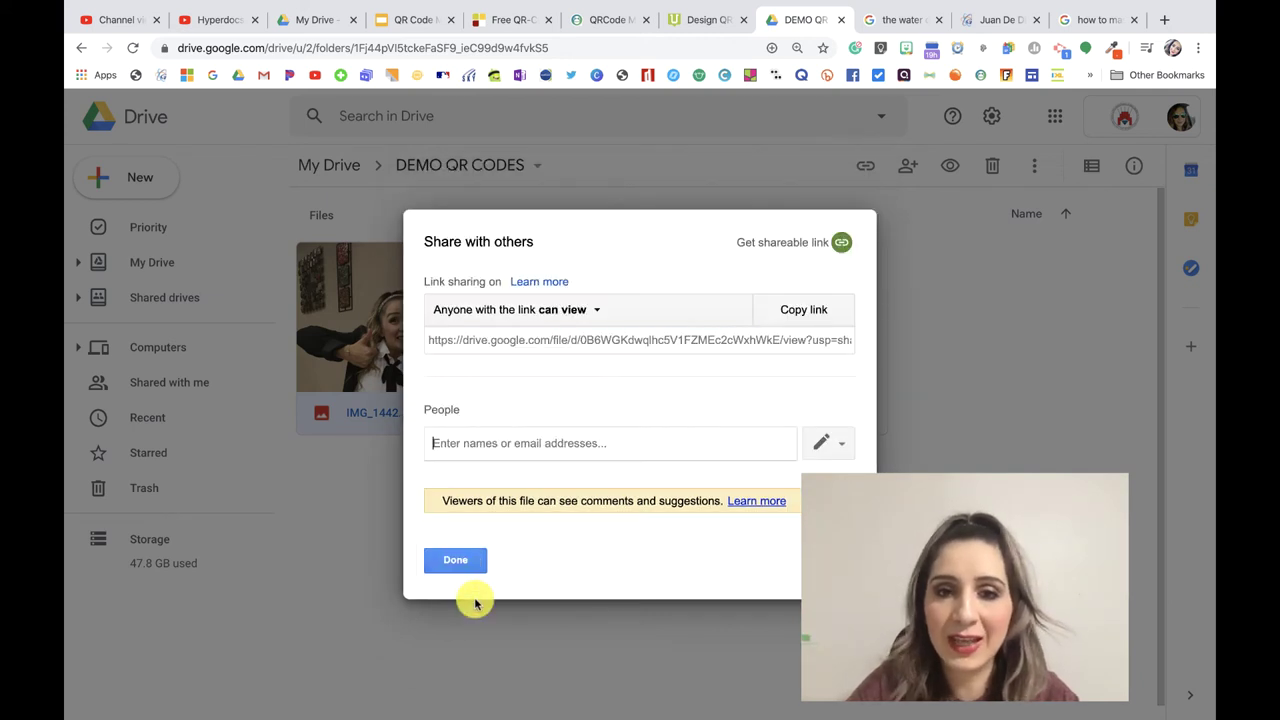
{"action": "left_click", "coordinate": [816, 310]}
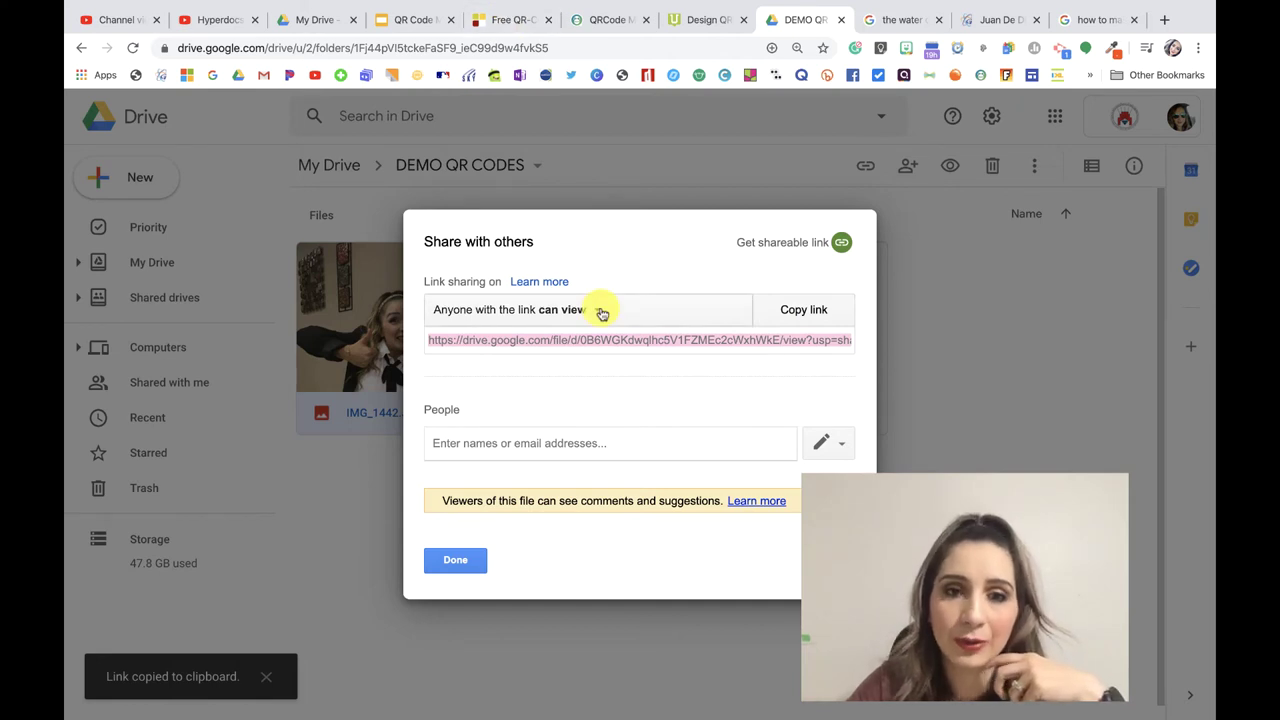
{"action": "left_click", "coordinate": [466, 560]}
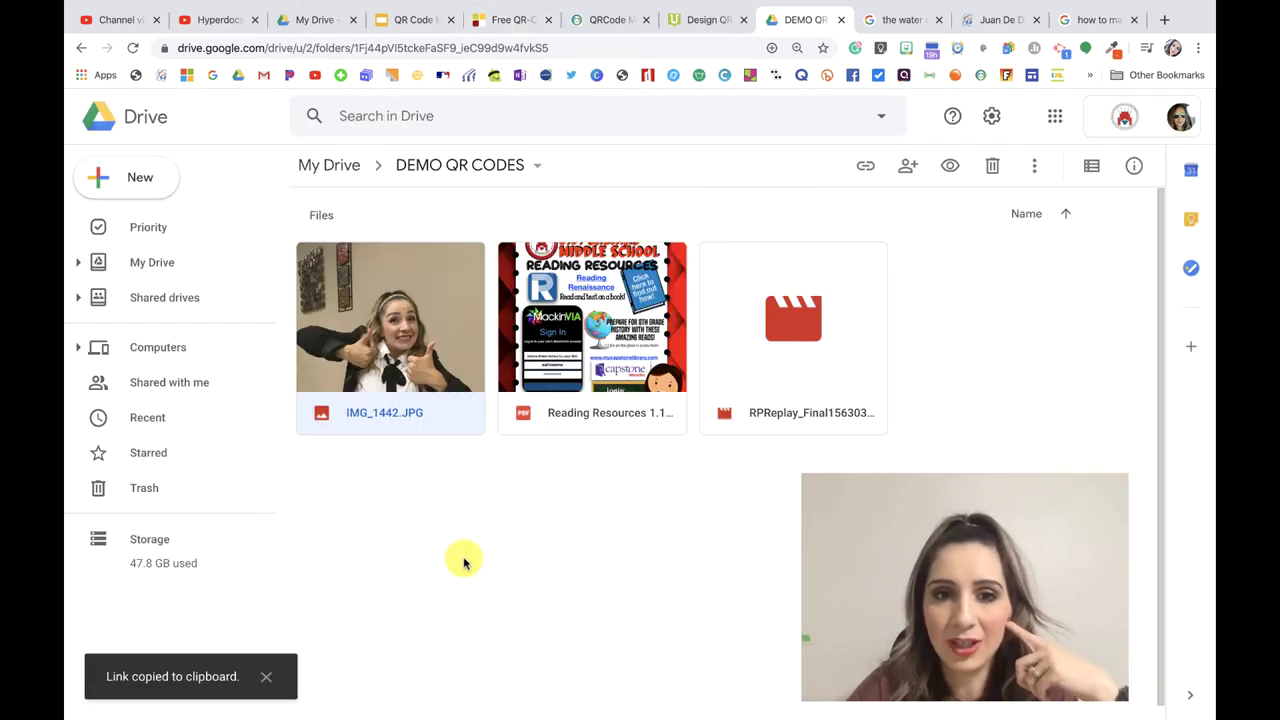
- Copy the generated QR code image and paste it onto the "Links from Drive" slide of the QR Code Magic presentation in Google Slides
{"action": "left_click", "coordinate": [503, 27]}
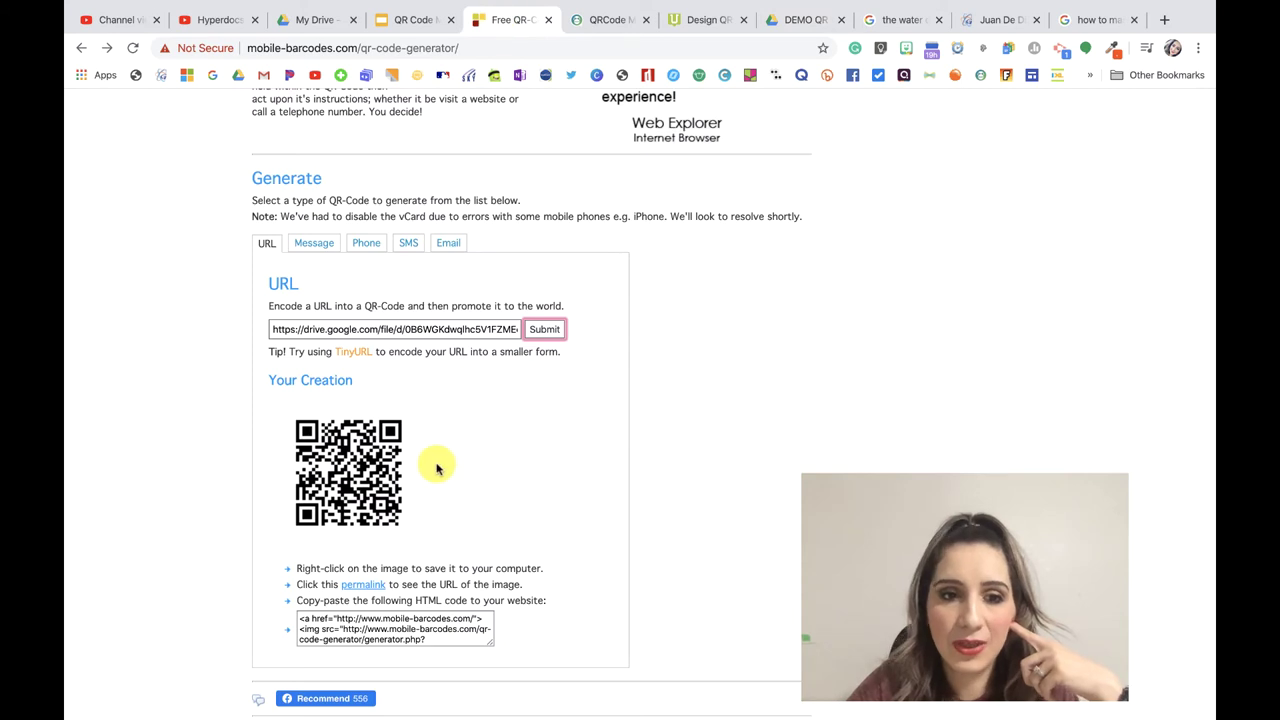
{"action": "right_click", "coordinate": [321, 467]}
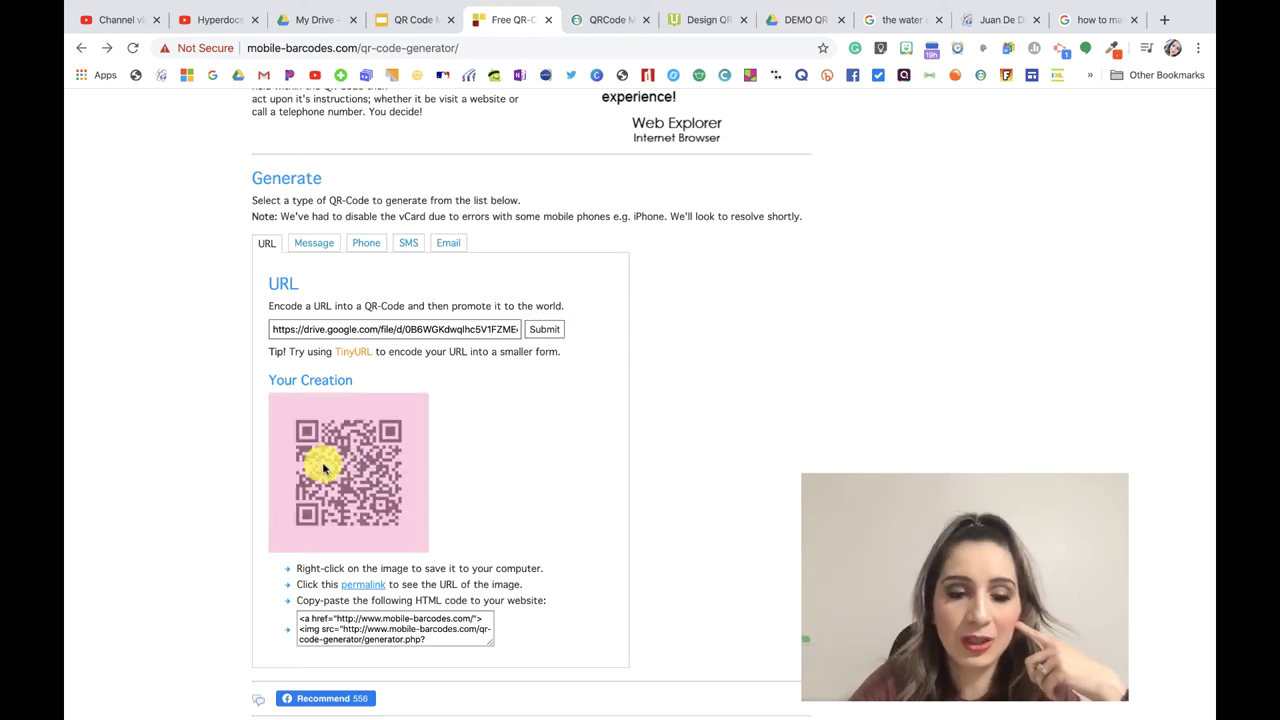
{"action": "left_click", "coordinate": [398, 19]}
{"action": "left_click", "coordinate": [499, 555]}
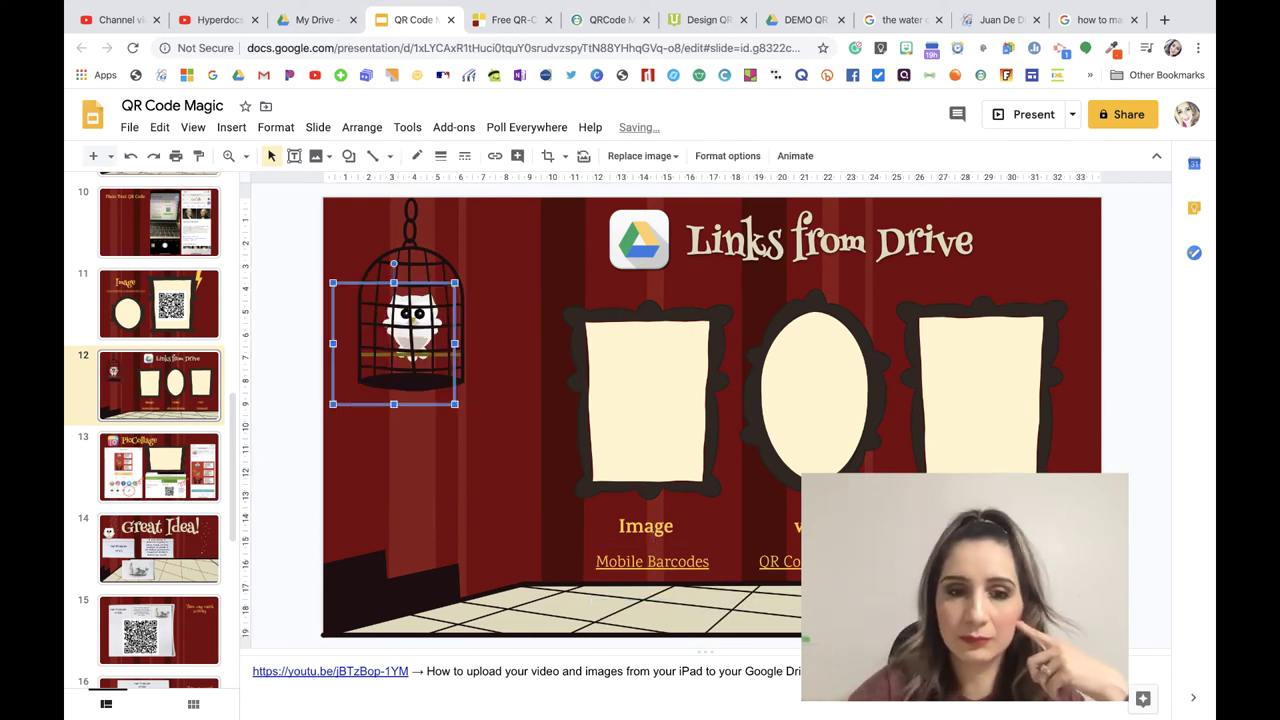
{"action": "left_click", "coordinate": [332, 452]}
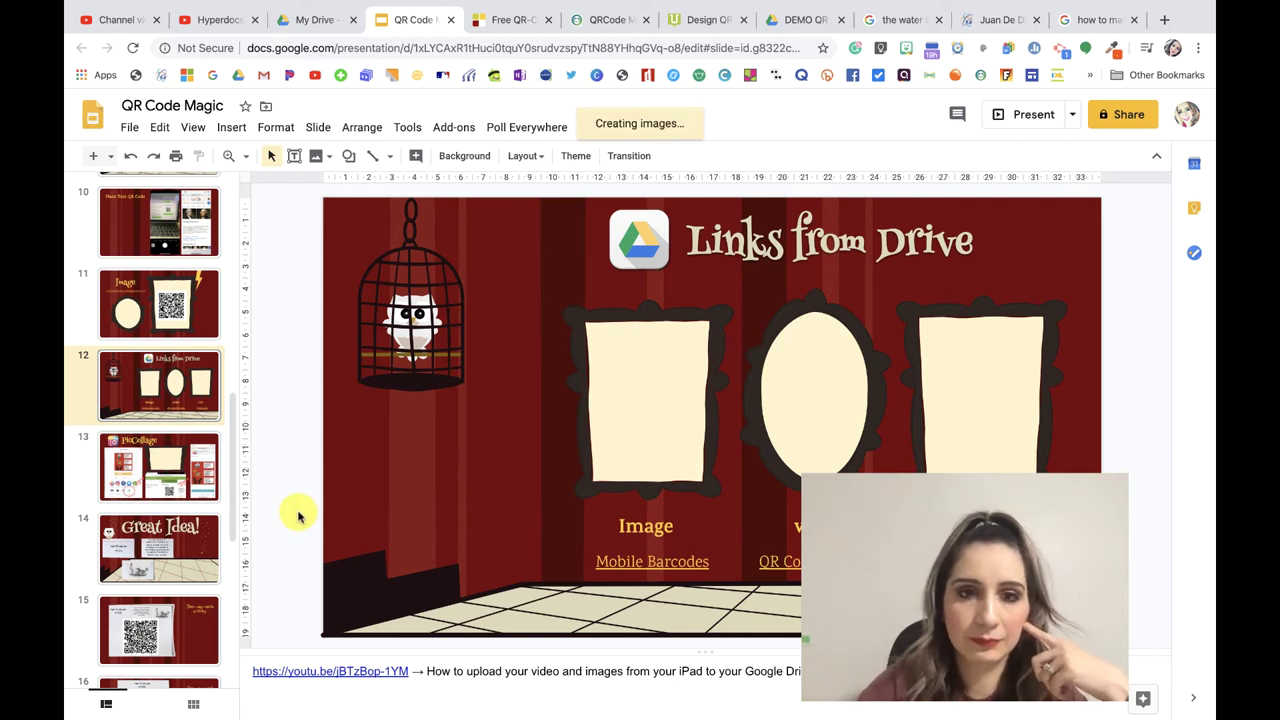
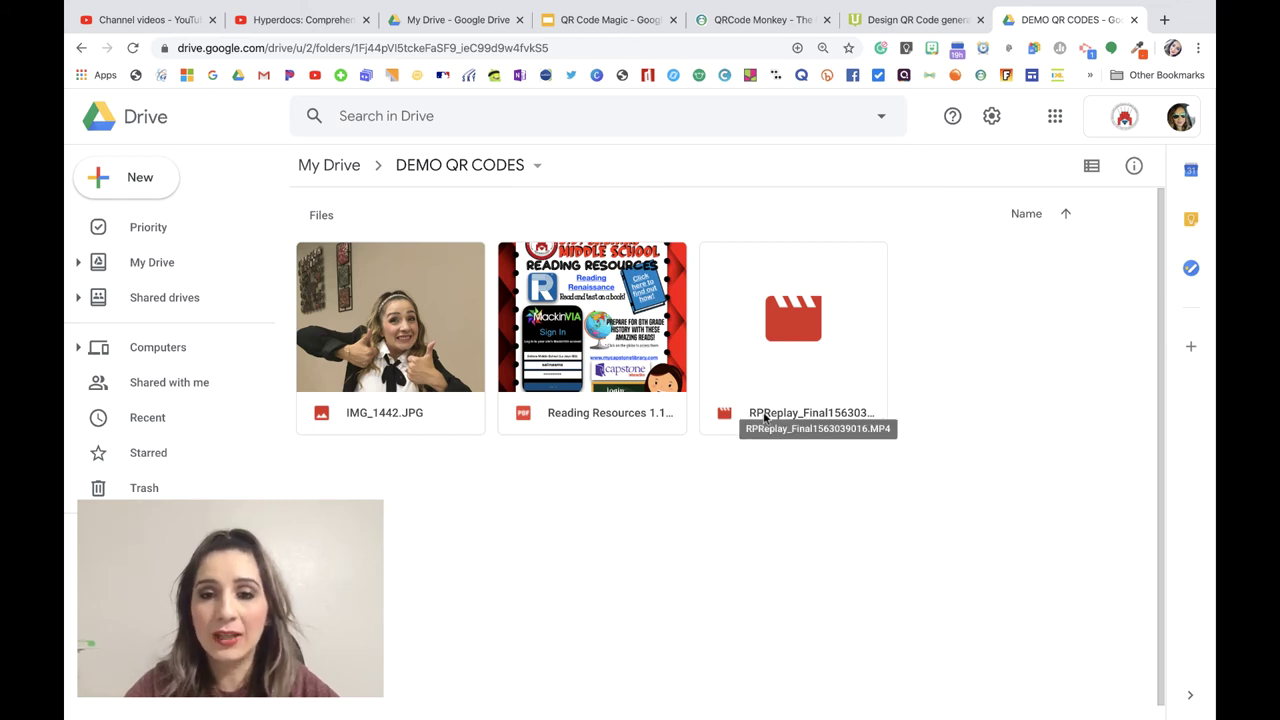
- Preview the RPReplay_Final1563039016.MP4 video in the DEMO QR CODES folder and turn on its link sharing
{"action": "double_click", "coordinate": [766, 410]}
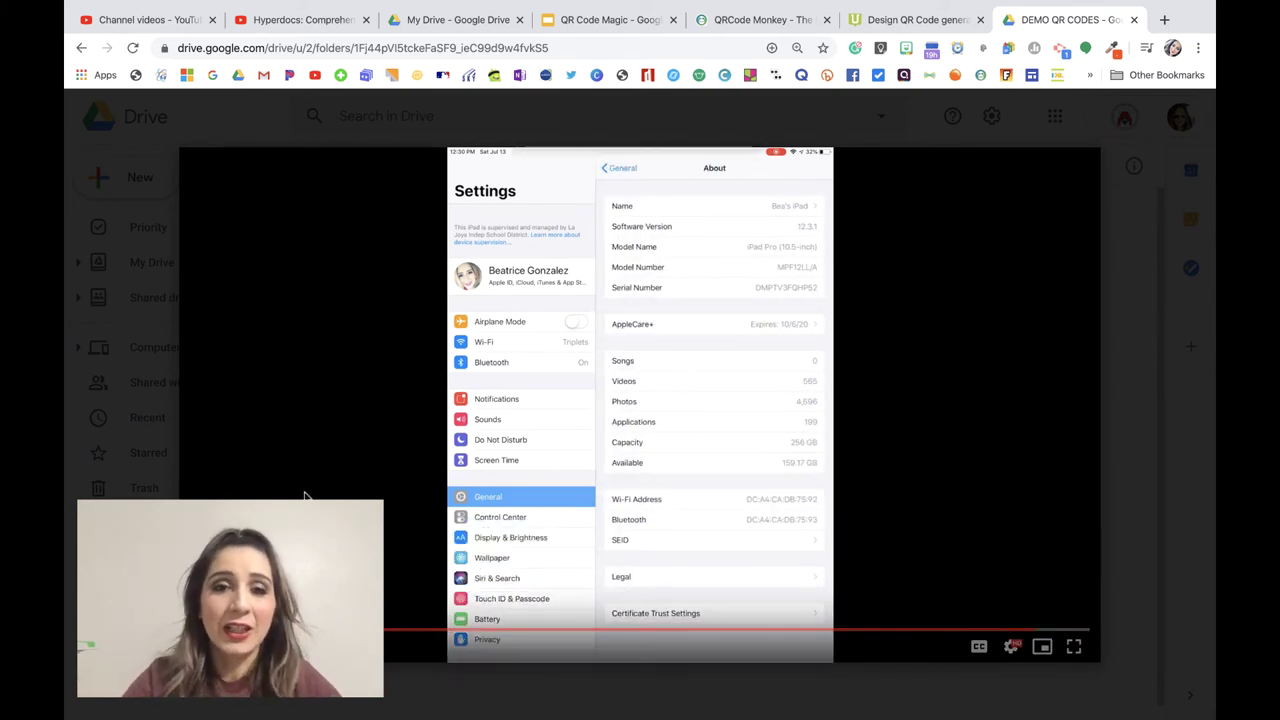
{"action": "left_click", "coordinate": [421, 690]}
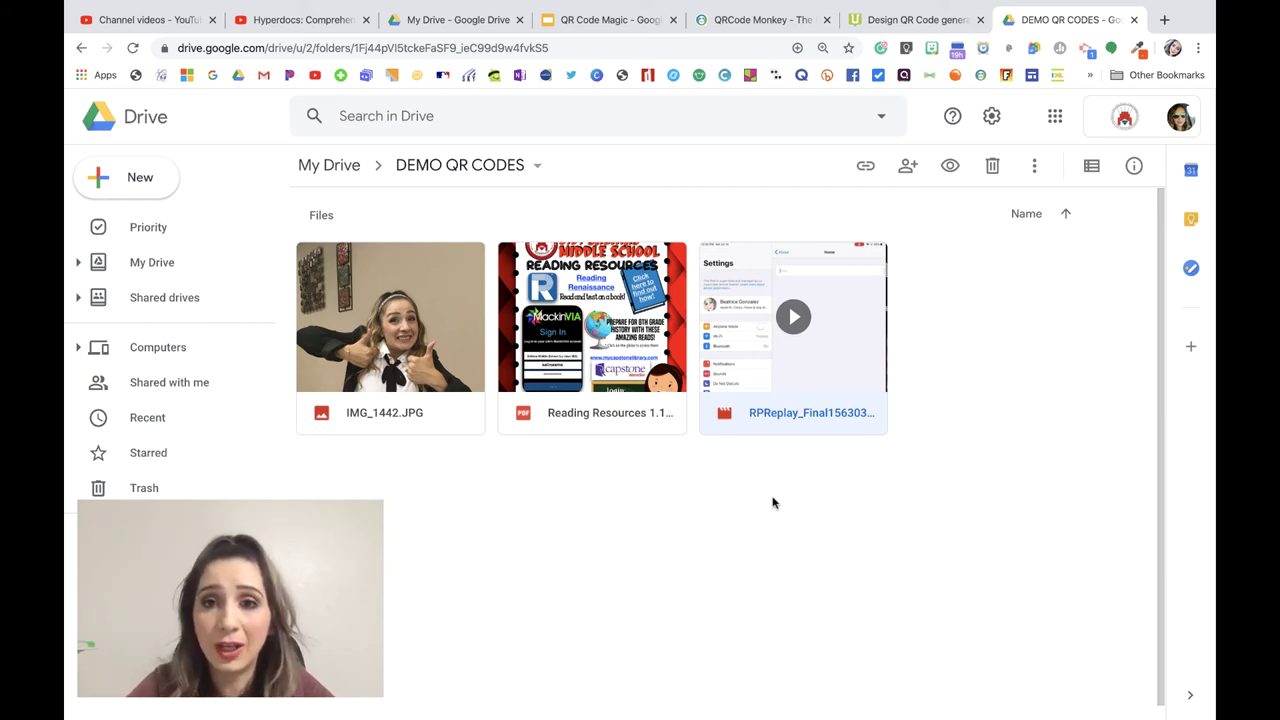
{"action": "right_click", "coordinate": [742, 413]}
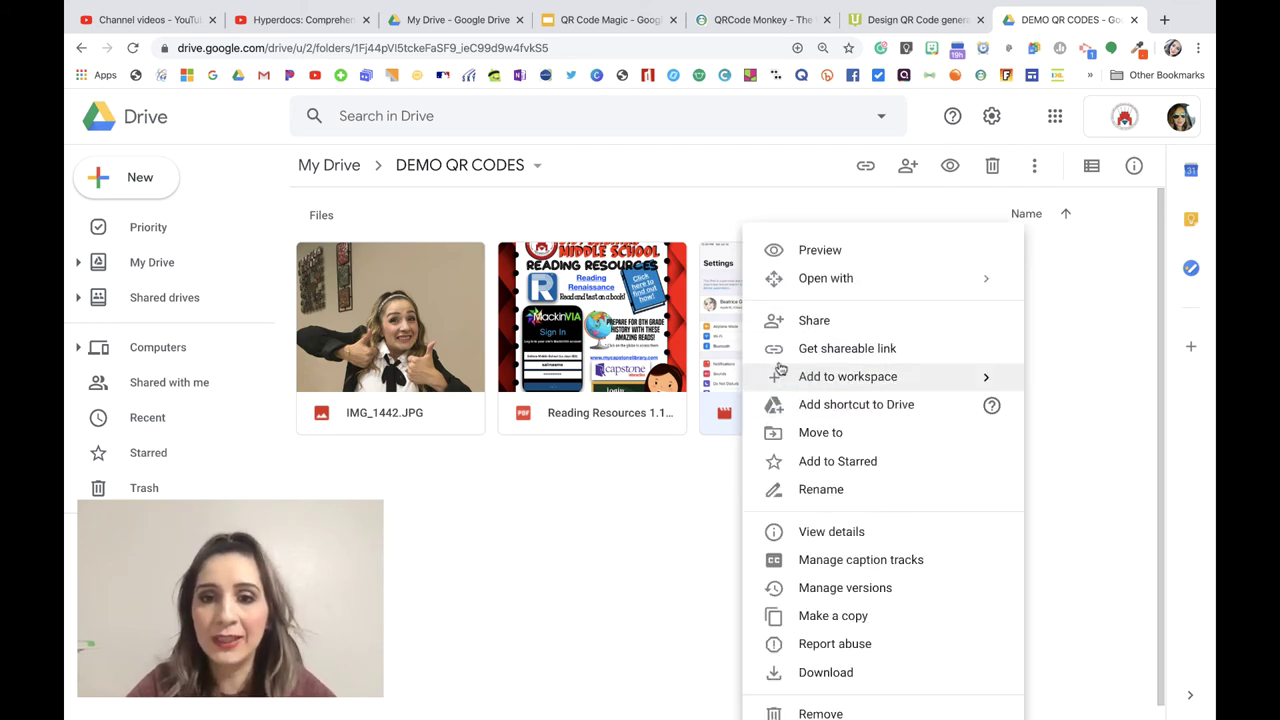
{"action": "left_click", "coordinate": [777, 350]}
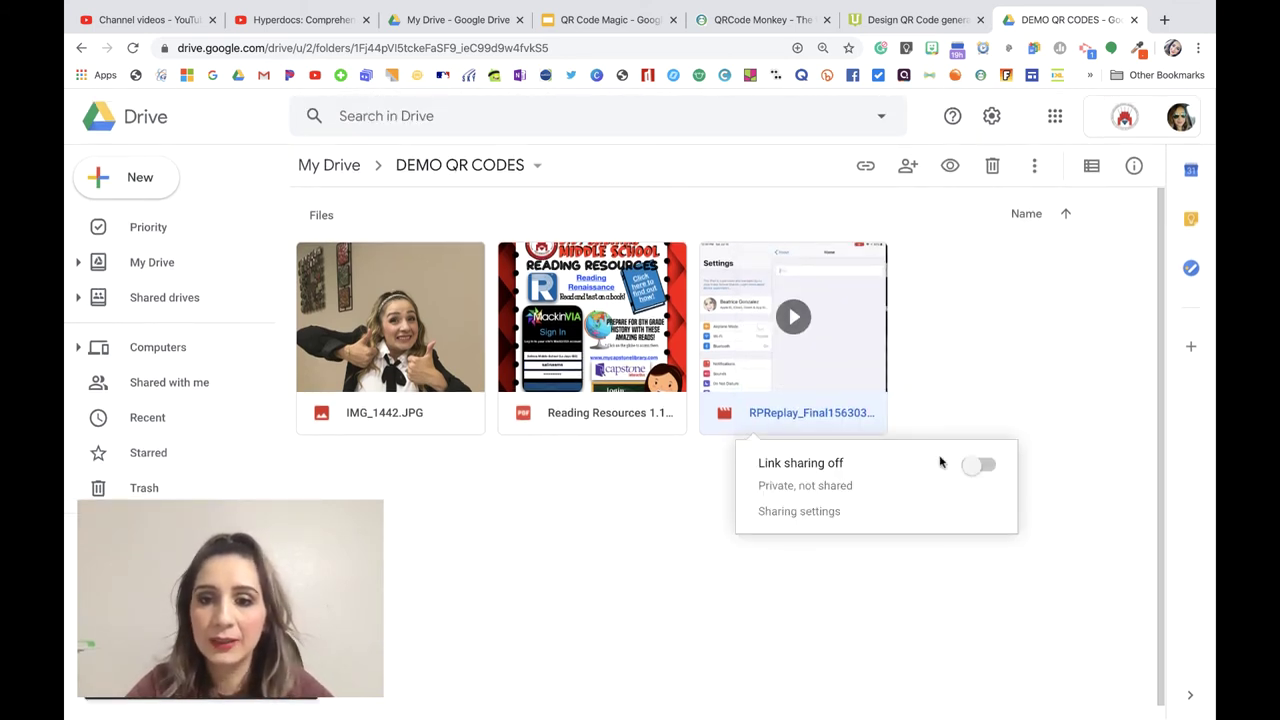
{"action": "left_click", "coordinate": [976, 468]}
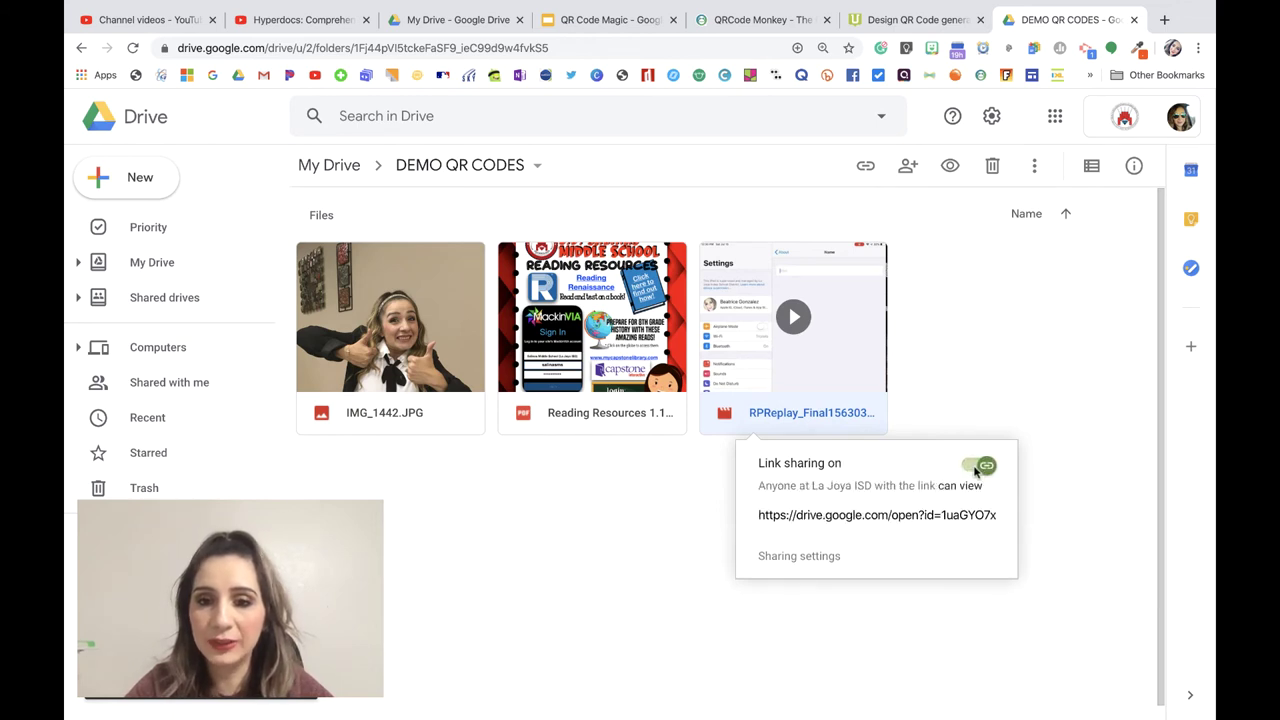
- Set the video's link sharing to "On - Anyone with the link" with view access, save it and copy the link
{"action": "left_click", "coordinate": [799, 557]}
{"action": "left_click", "coordinate": [648, 312]}
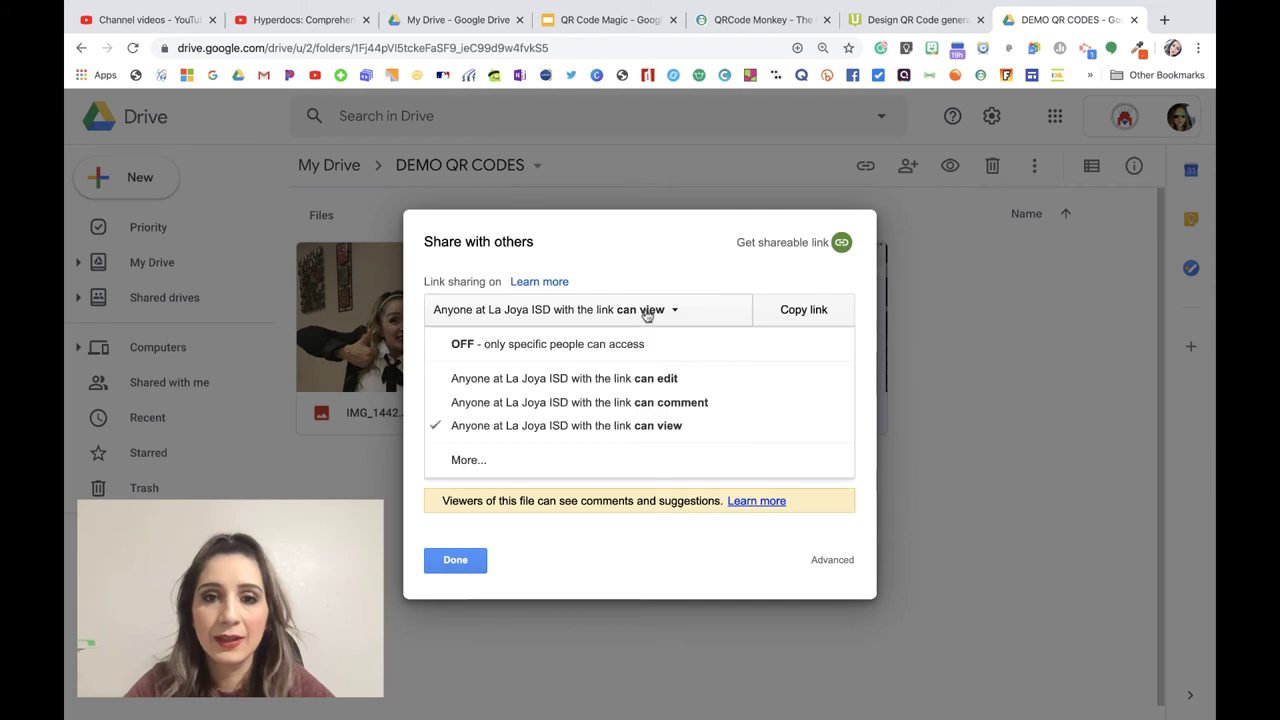
{"action": "left_click", "coordinate": [470, 460]}
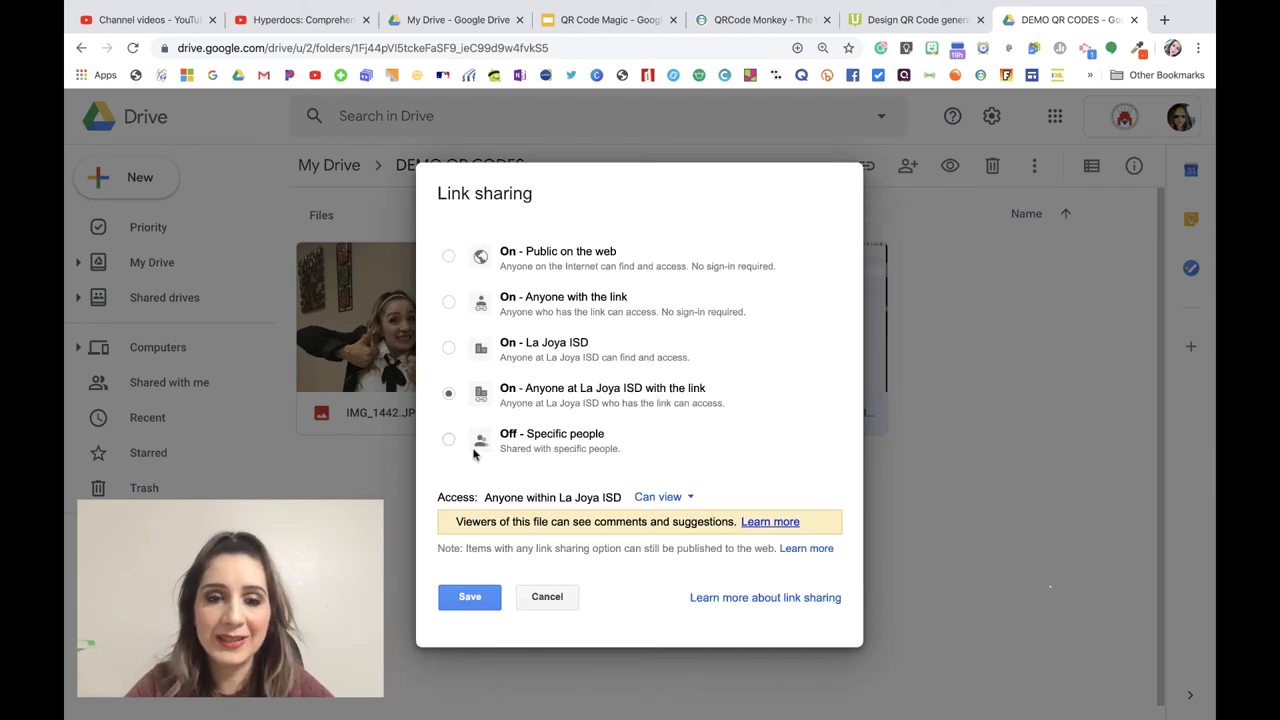
{"action": "left_click", "coordinate": [448, 302]}
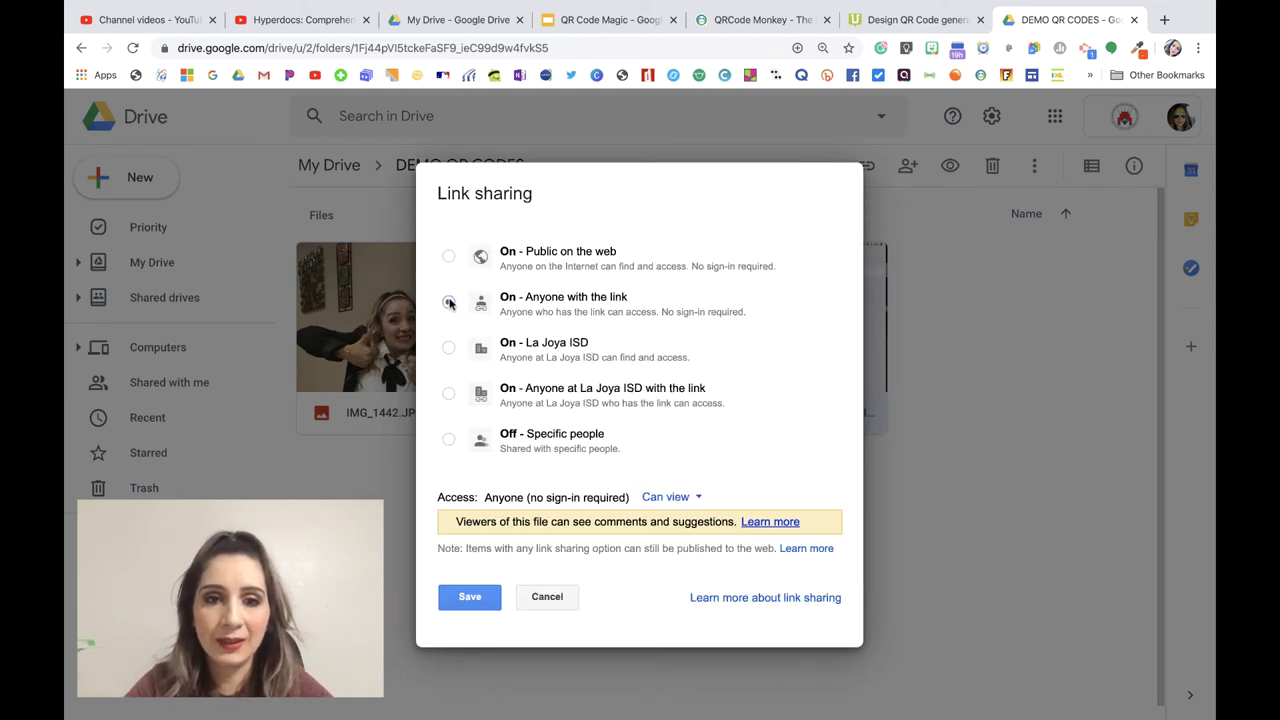
{"action": "left_click", "coordinate": [470, 598]}
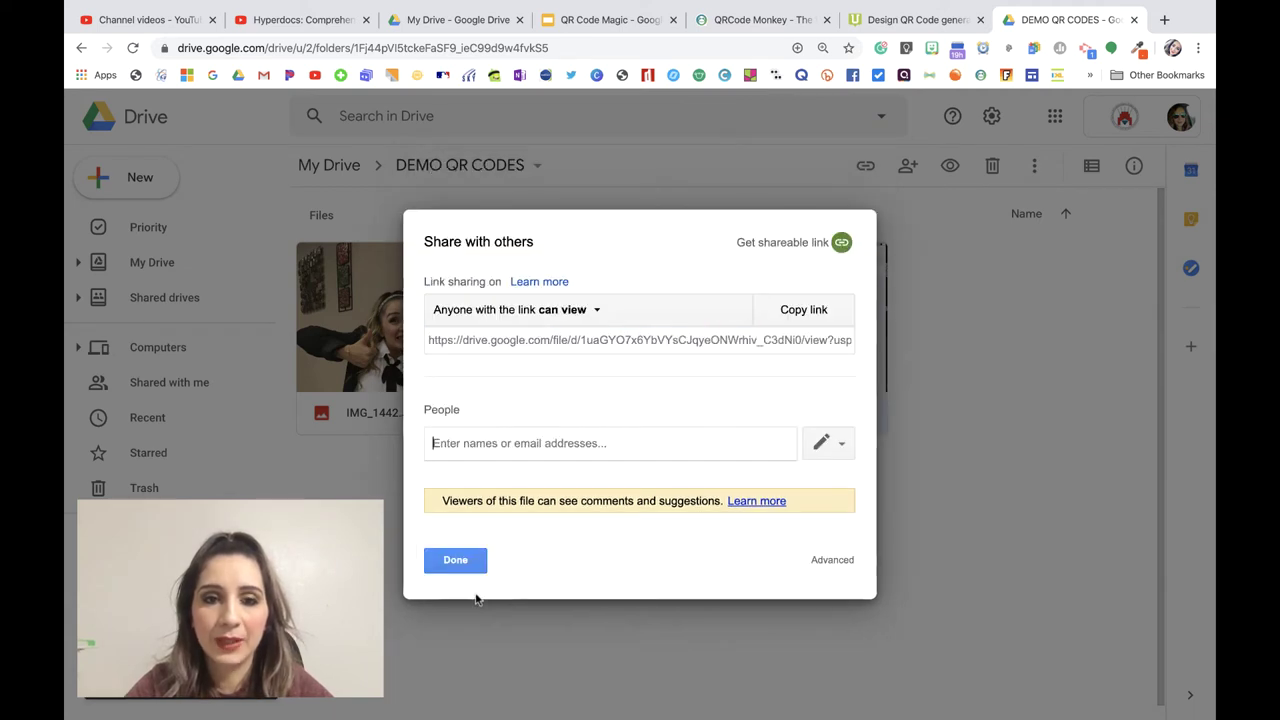
{"action": "left_click", "coordinate": [787, 312]}
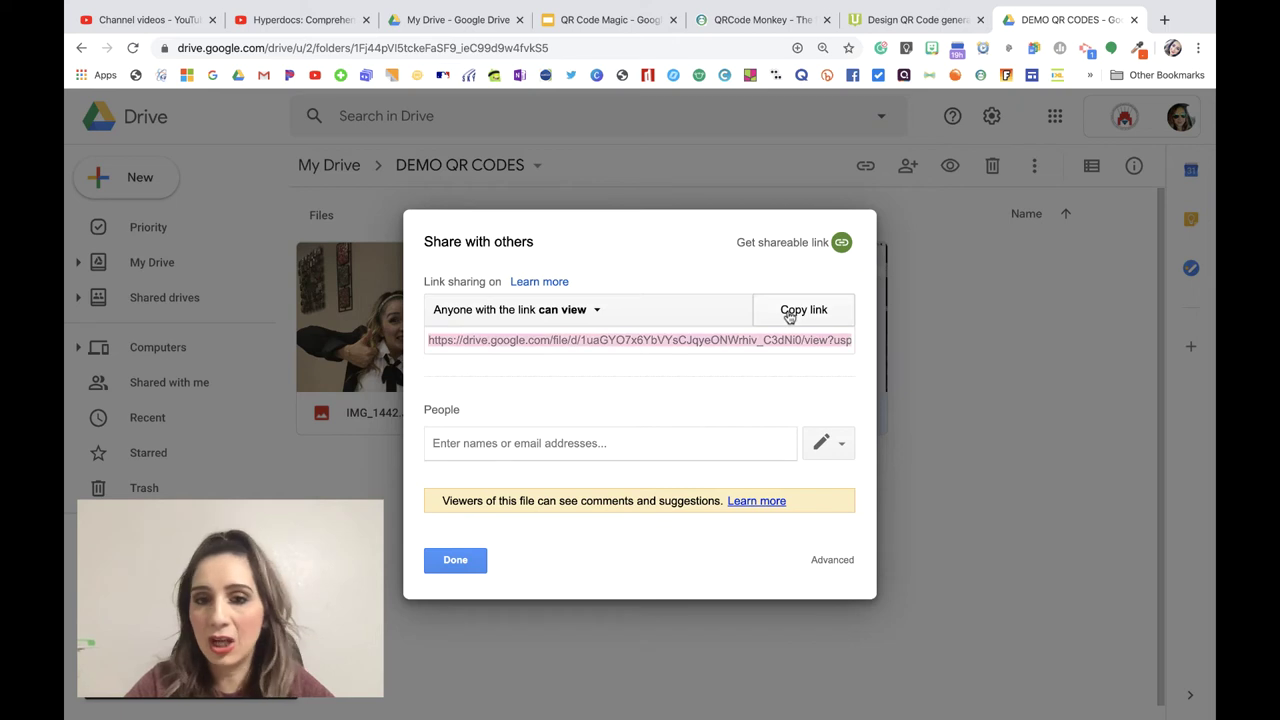
{"action": "left_click", "coordinate": [455, 562]}
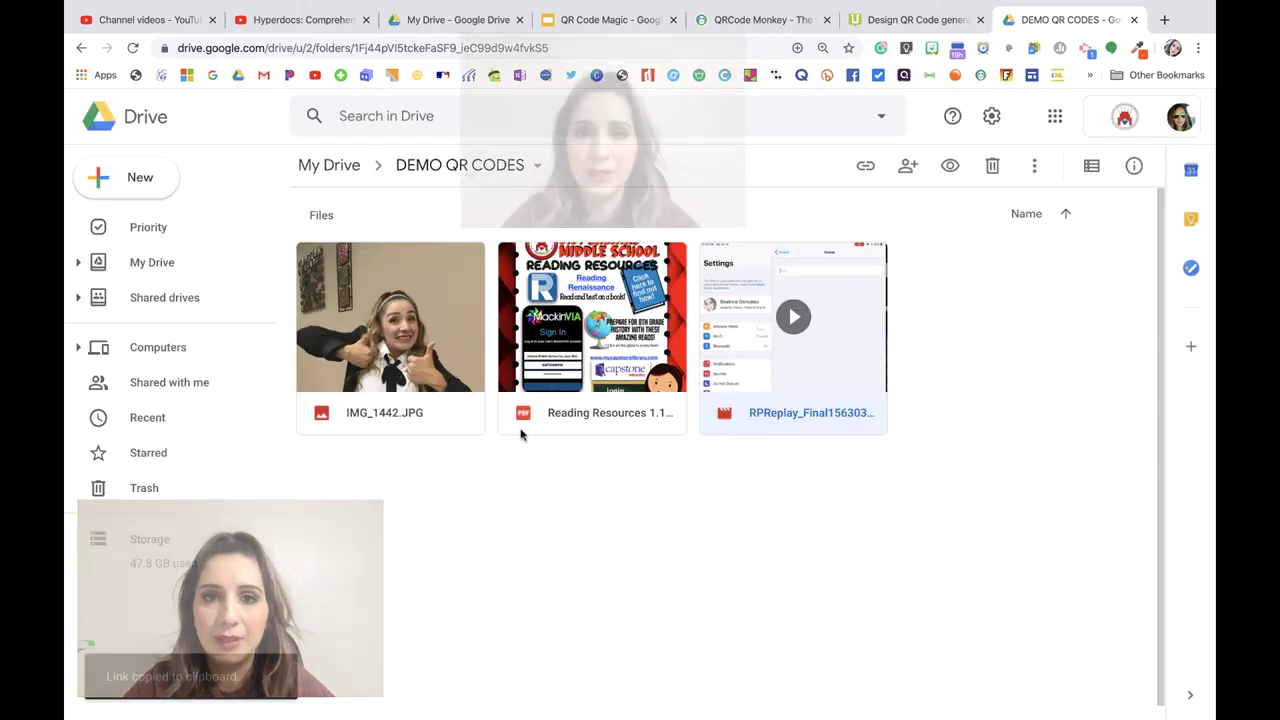
- Switch to the QRCode Monkey site and replace the default URL with the copied Drive video link
{"action": "left_click", "coordinate": [723, 20]}
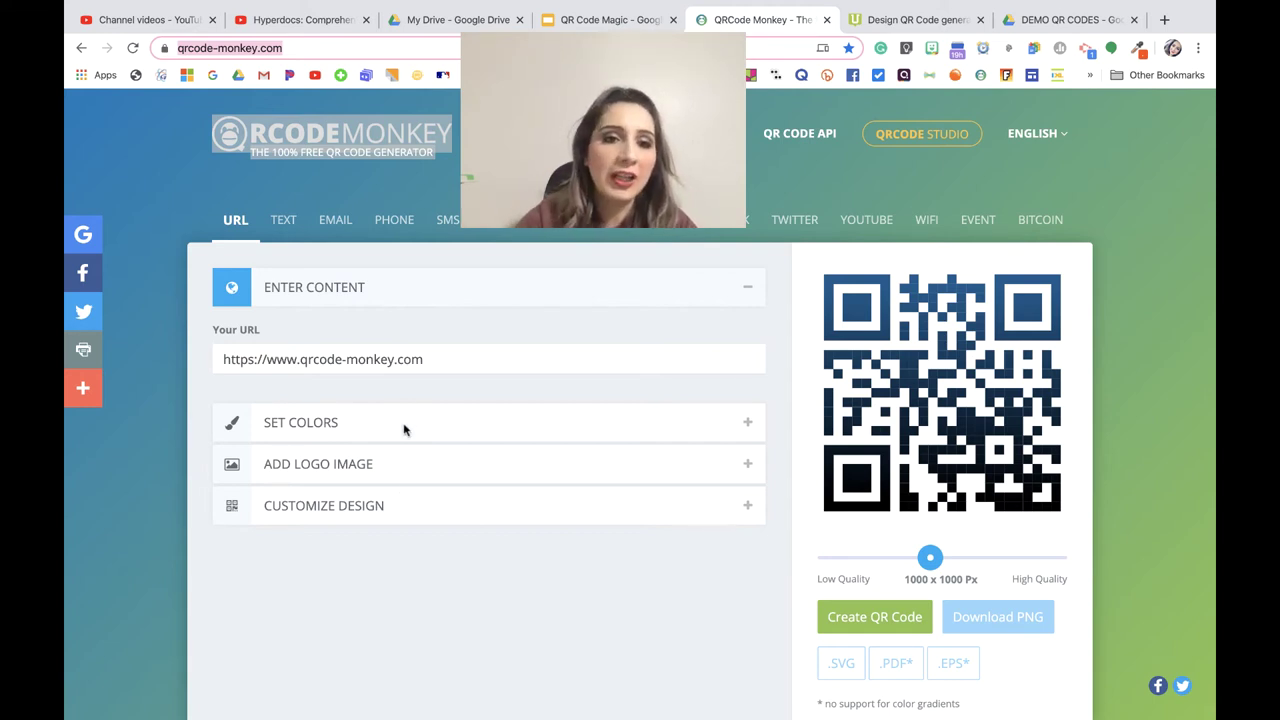
{"action": "left_click_drag", "start_coordinate": [434, 357], "coordinate": [191, 360]}
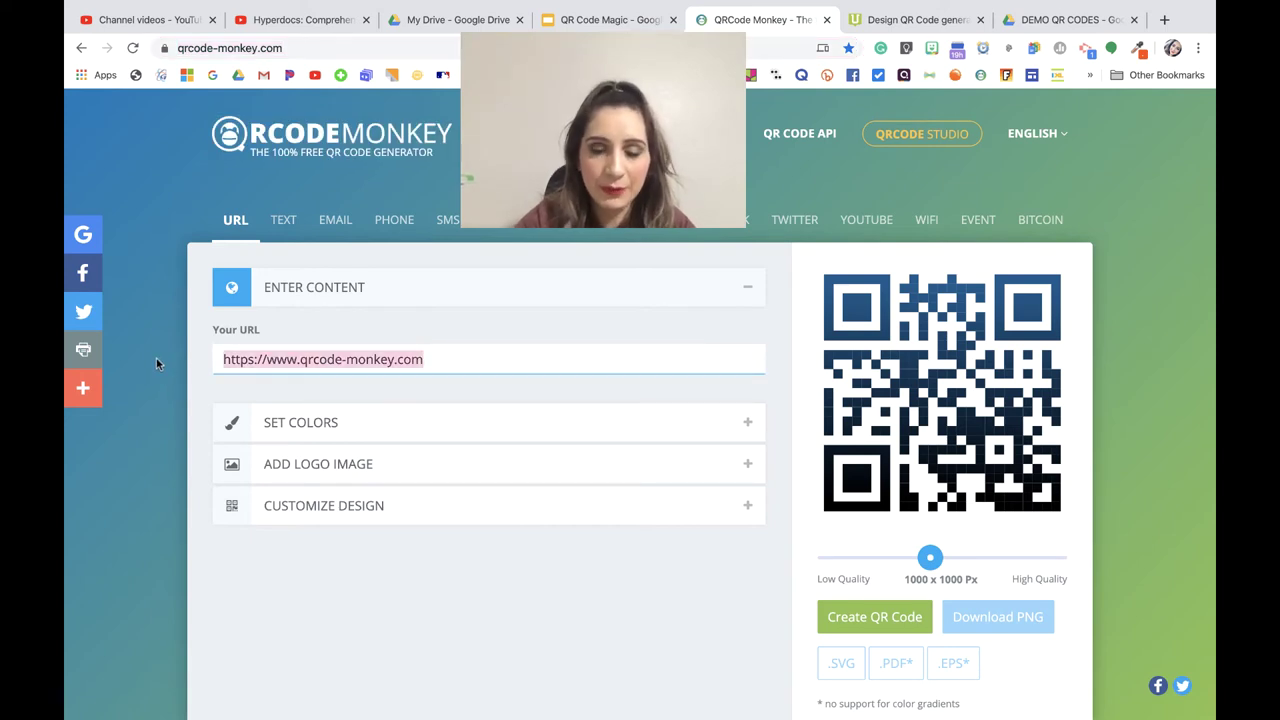
{"action": "key", "text": "BackSpace"}
{"action": "key", "text": "super+v"}
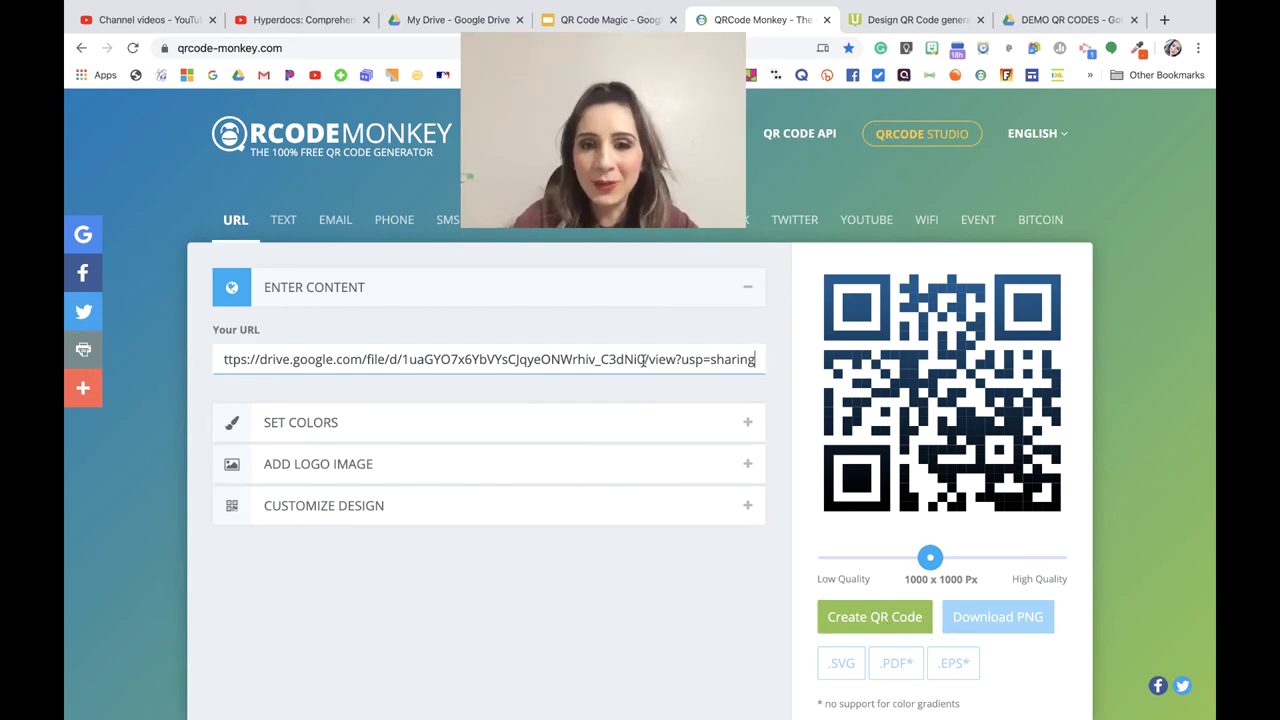
- Change the QR code's foreground to a color gradient and set its first color to purple #A718D3
{"action": "left_click", "coordinate": [302, 432]}
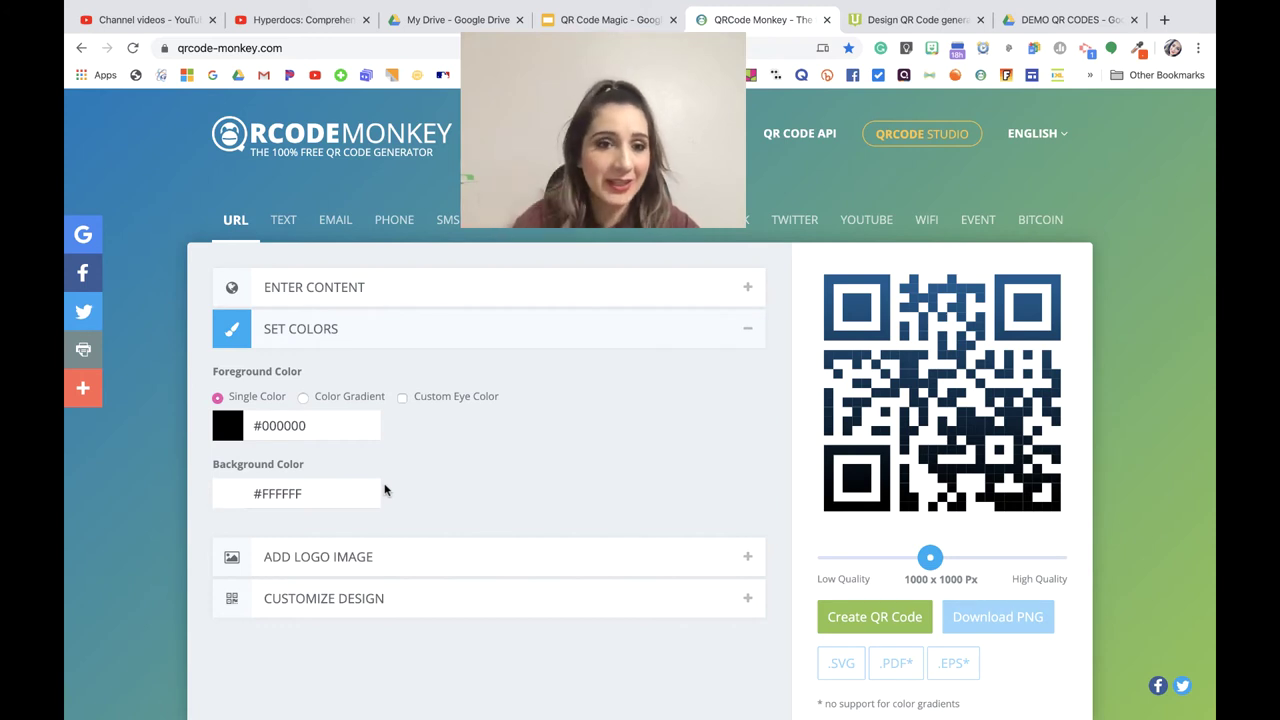
{"action": "left_click", "coordinate": [305, 398]}
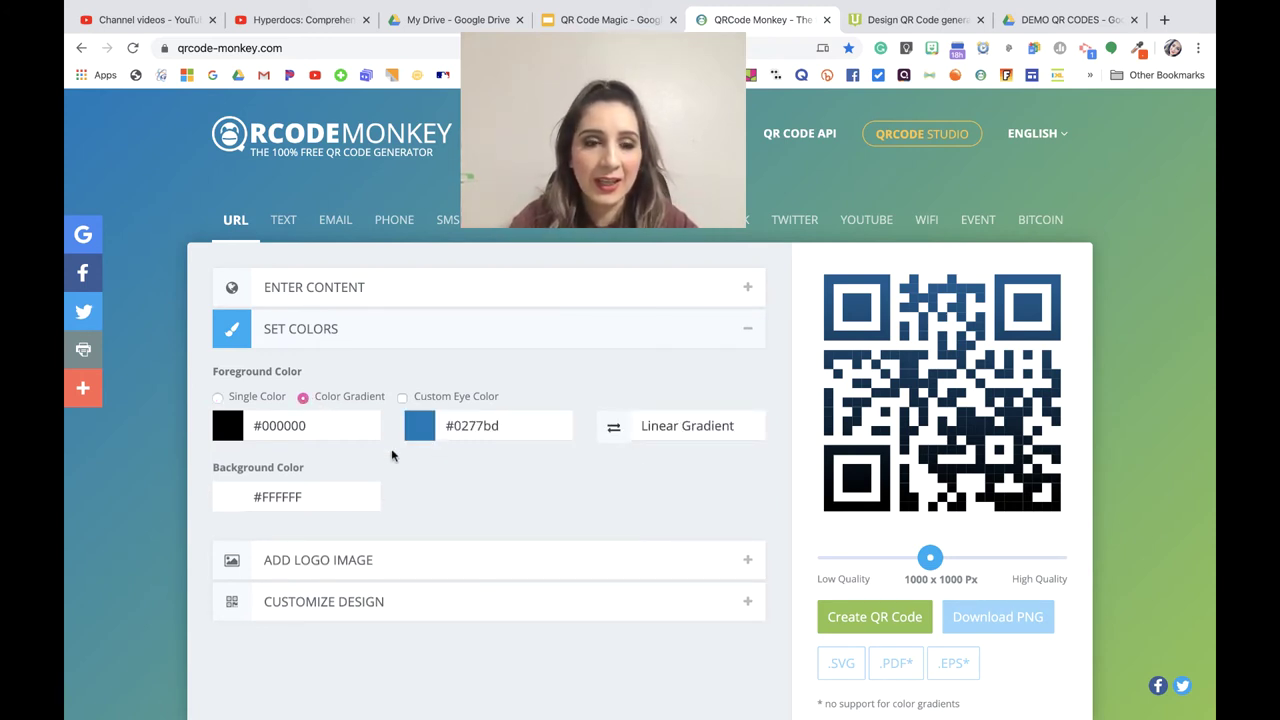
{"action": "left_click", "coordinate": [343, 433]}
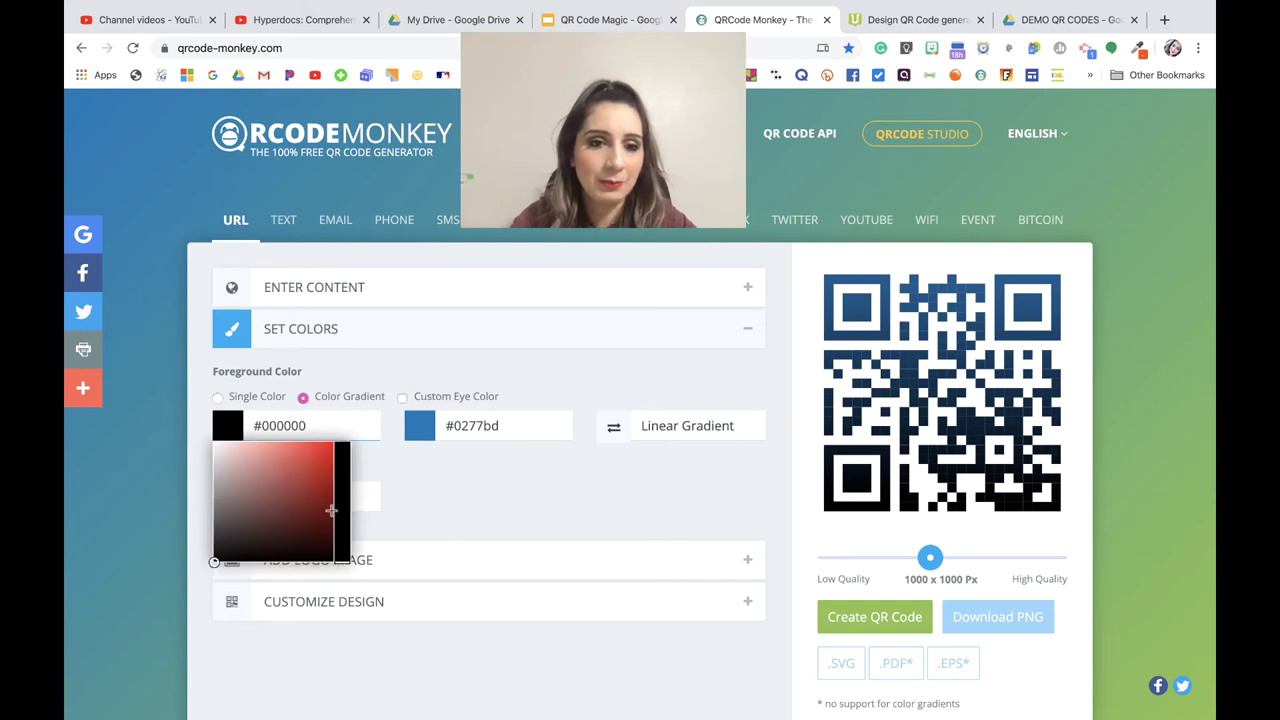
{"action": "left_click", "coordinate": [320, 465]}
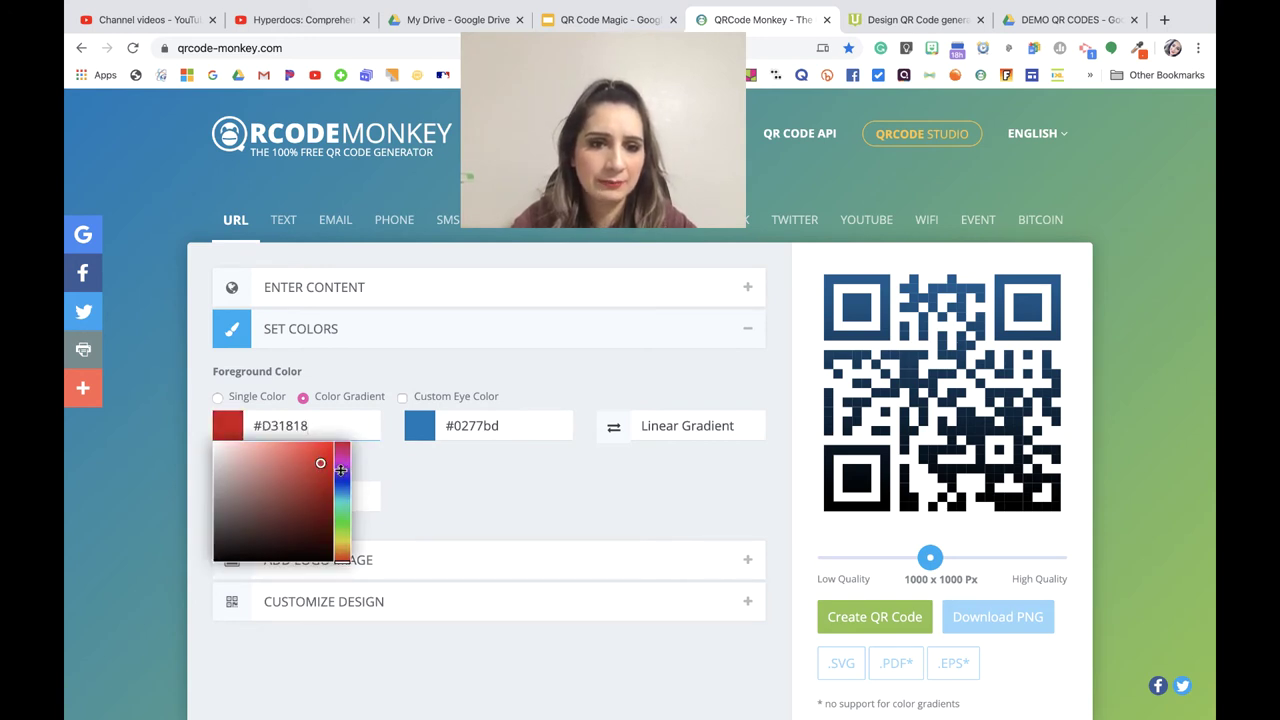
{"action": "left_click", "coordinate": [341, 467]}
{"action": "left_click_drag", "start_coordinate": [341, 467], "coordinate": [341, 466]}
- Set the foreground gradient's second color to green #09D131 and keep the Linear Gradient type
{"action": "left_click", "coordinate": [457, 427]}
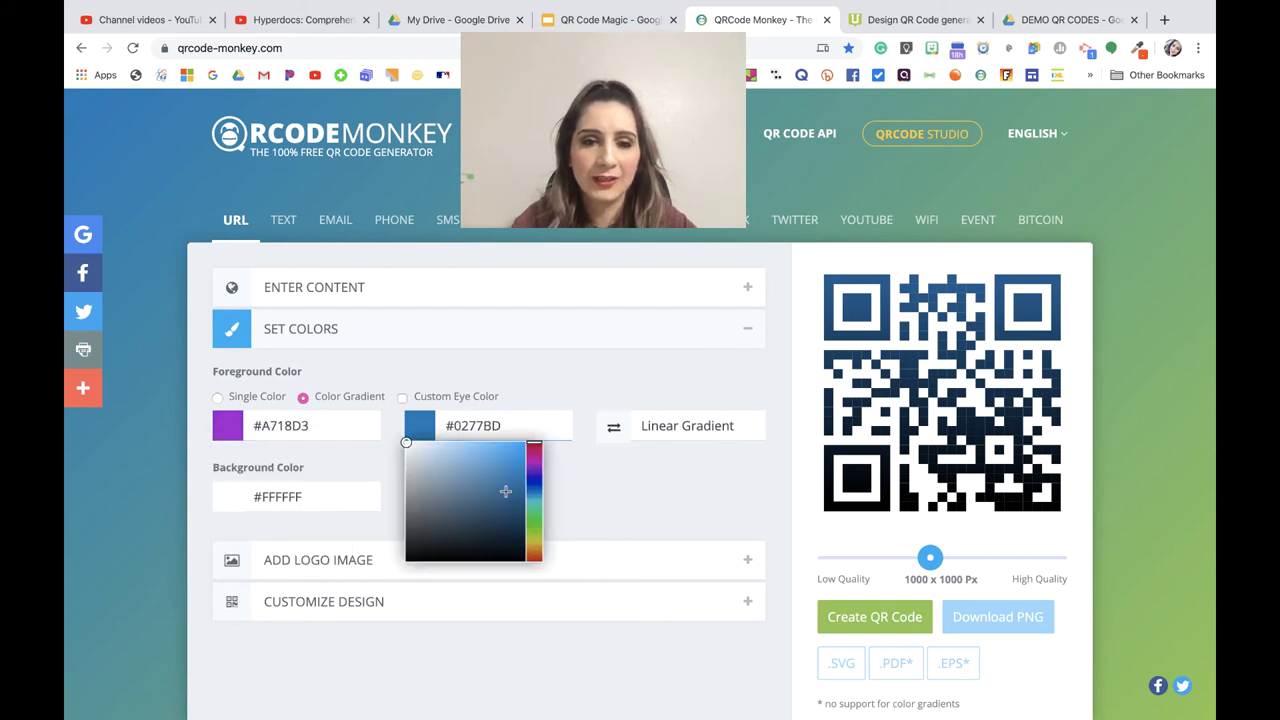
{"action": "mouse_move", "coordinate": [507, 495]}
{"action": "left_mouse_down"}
{"action": "mouse_move", "coordinate": [521, 494]}
{"action": "mouse_move", "coordinate": [523, 451]}
{"action": "mouse_move", "coordinate": [535, 518]}
{"action": "left_mouse_up"}
{"action": "left_click", "coordinate": [535, 462]}
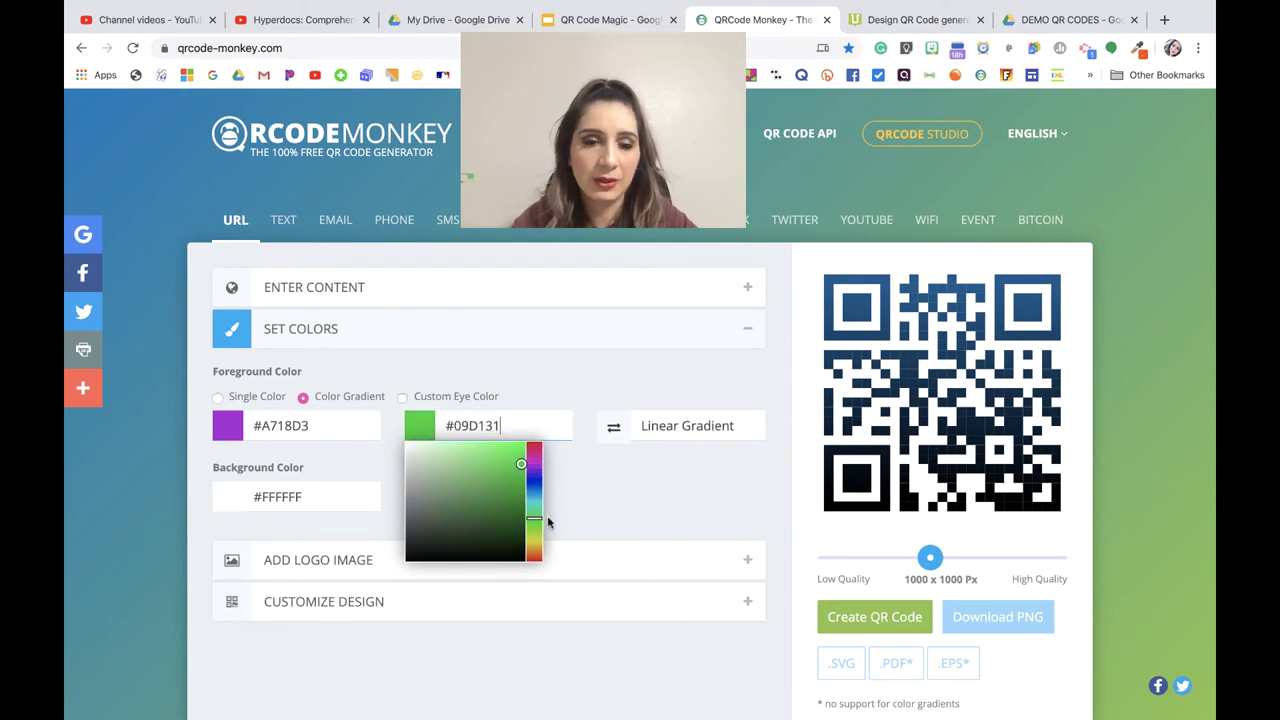
{"action": "left_click", "coordinate": [608, 468]}
{"action": "left_click", "coordinate": [684, 431]}
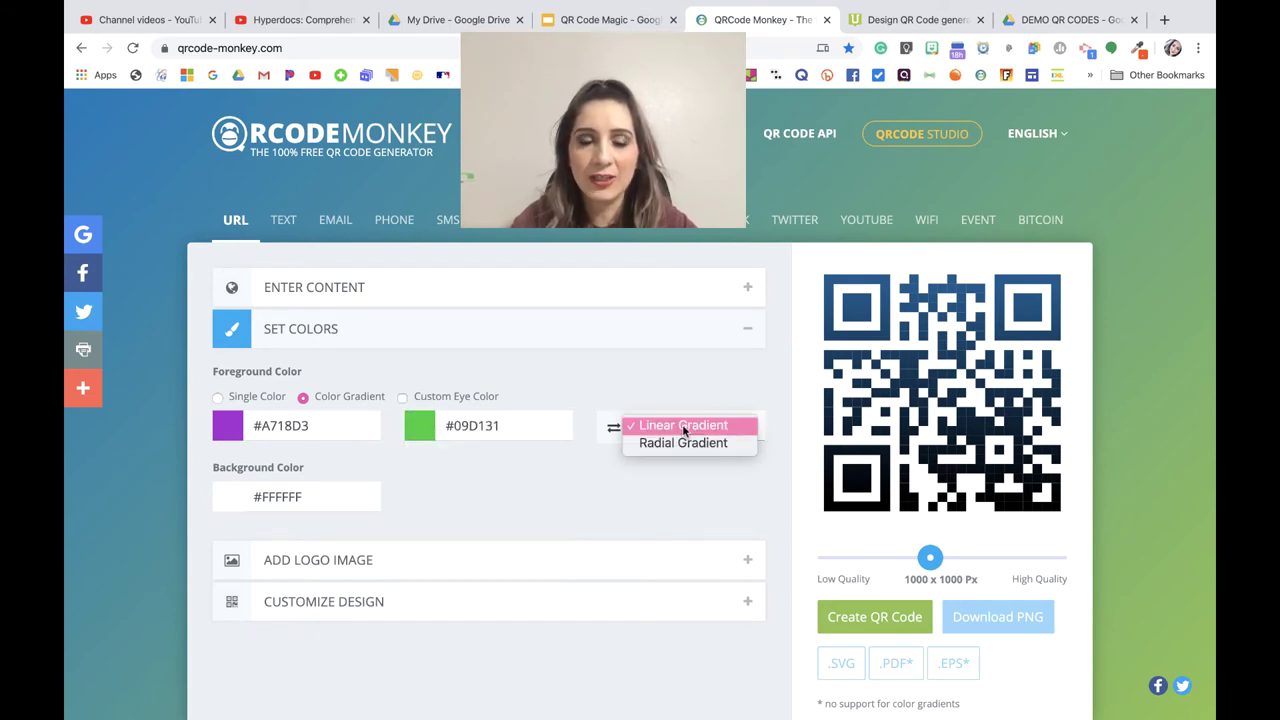
{"action": "left_click", "coordinate": [639, 486]}
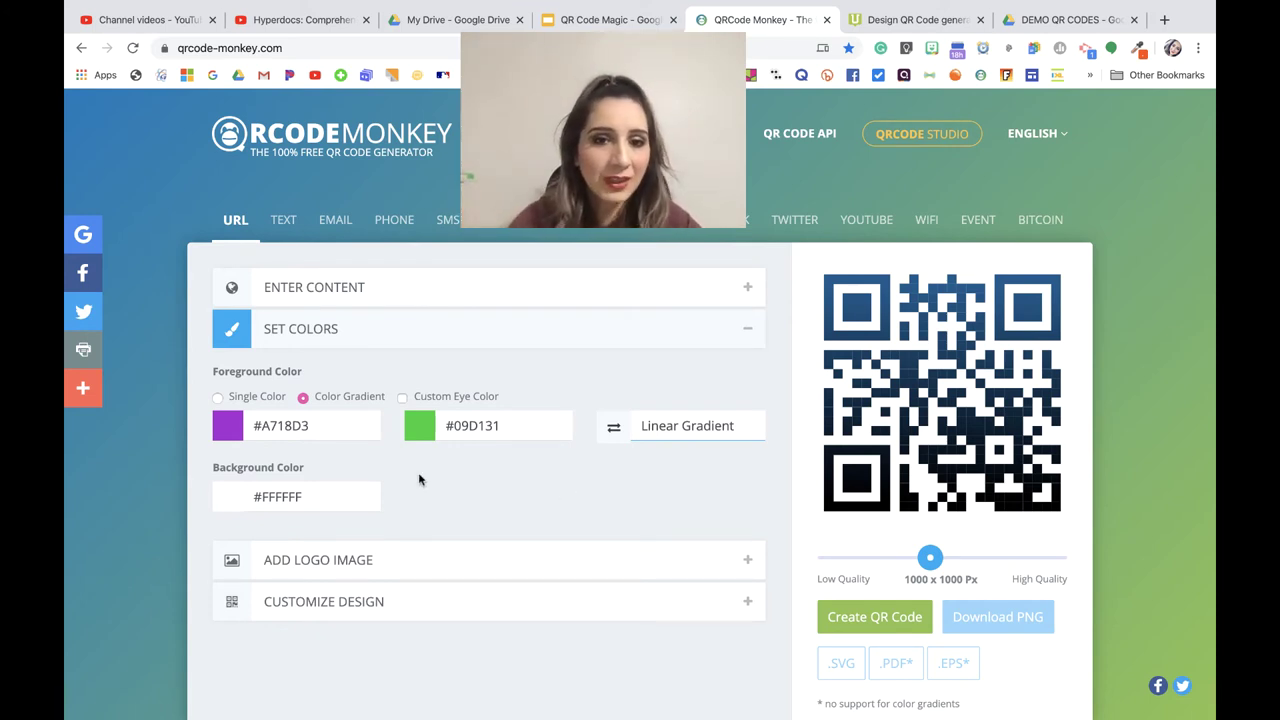
- Enable Custom Eye Color and set the first eye color to blue #0049E7
{"action": "left_click", "coordinate": [404, 399]}
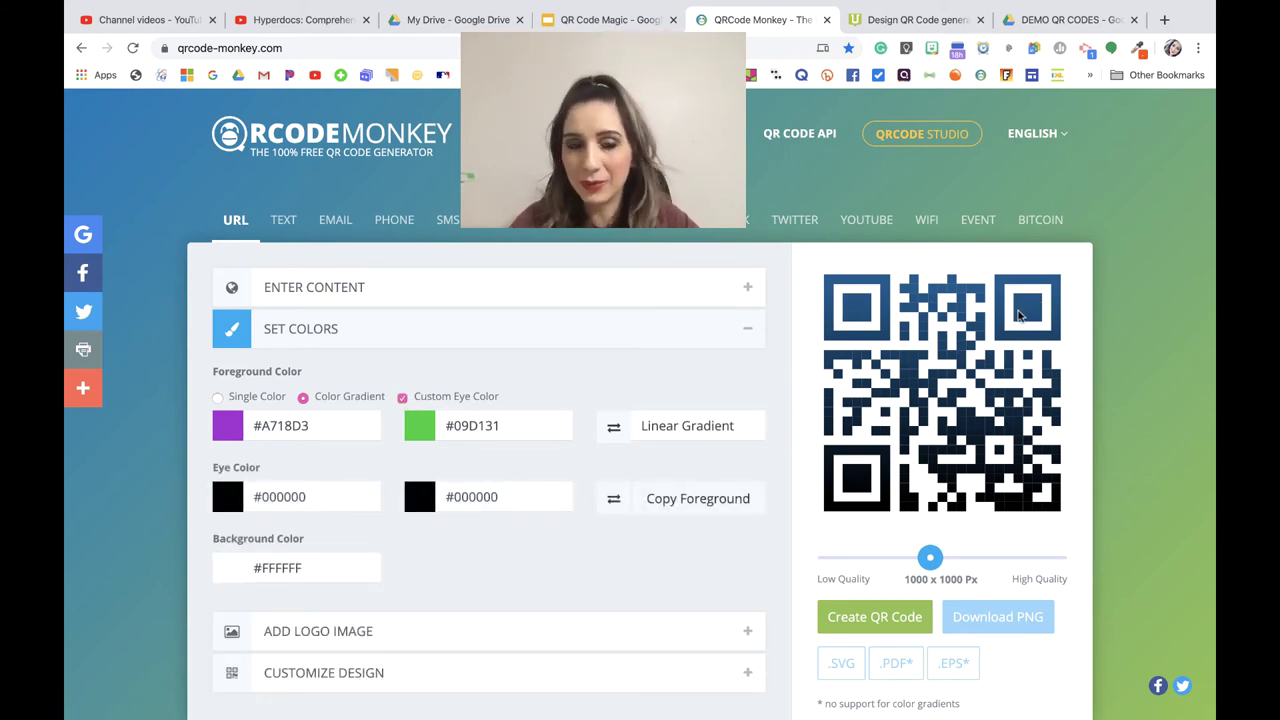
{"action": "left_click", "coordinate": [323, 504]}
{"action": "left_click_drag", "start_coordinate": [321, 585], "coordinate": [334, 524]}
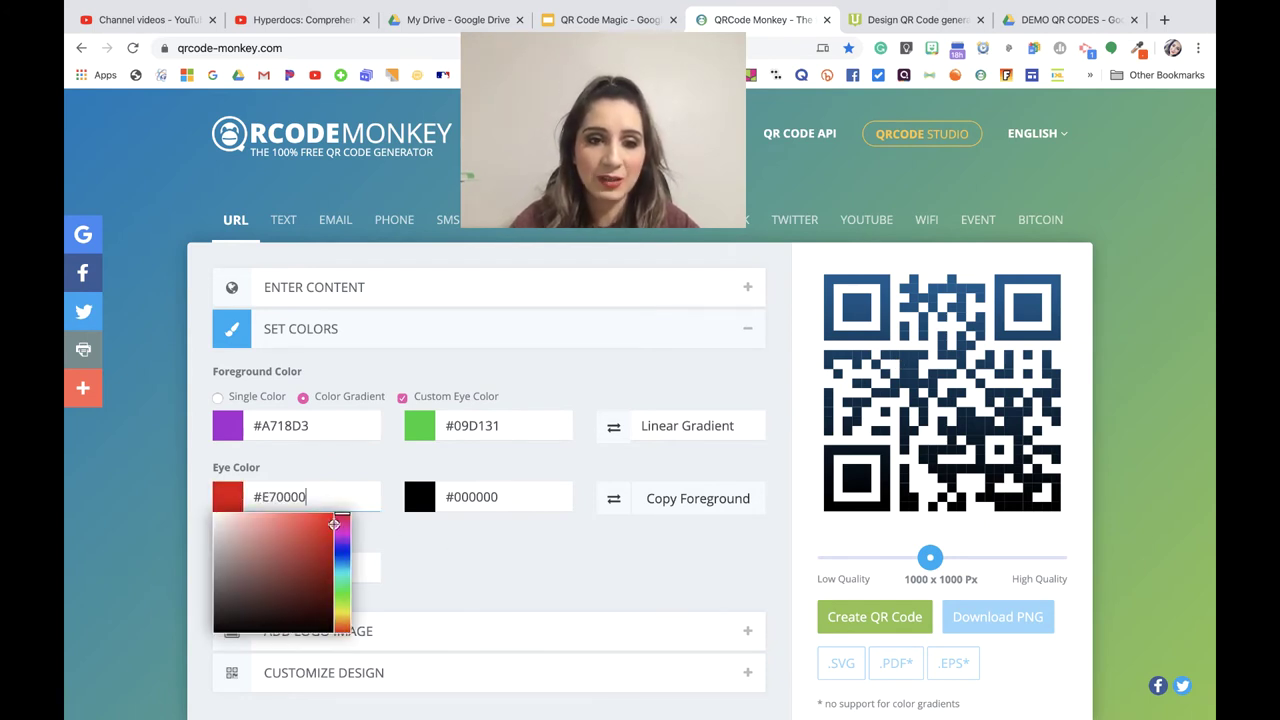
{"action": "left_click", "coordinate": [343, 560]}
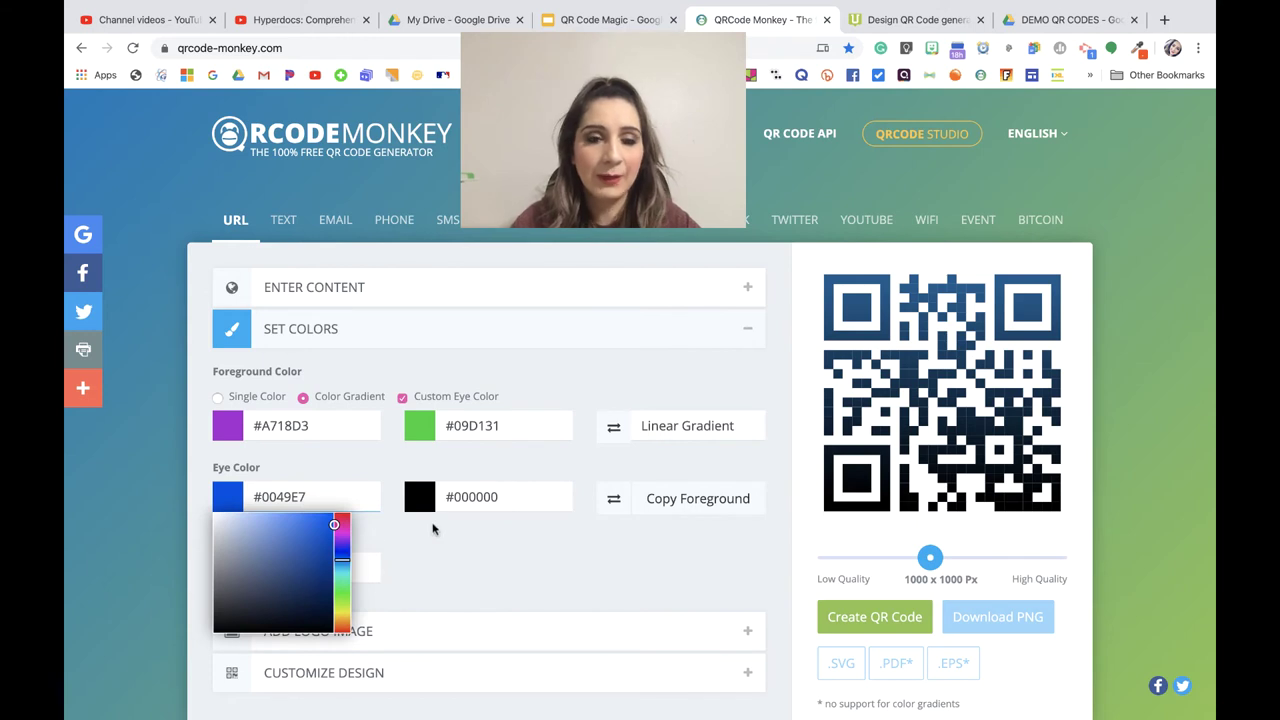
- Set the second eye color to red #FA2A00
{"action": "left_click", "coordinate": [532, 500]}
{"action": "left_click", "coordinate": [525, 569]}
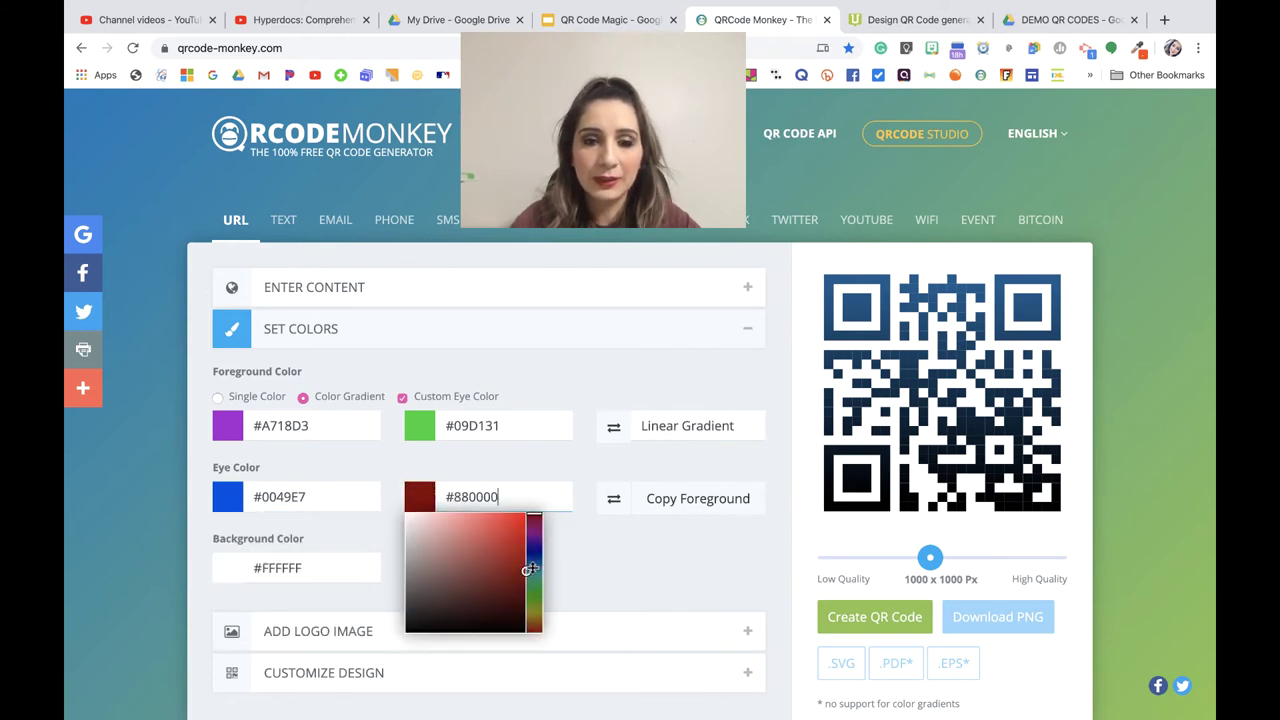
{"action": "left_click_drag", "start_coordinate": [520, 540], "coordinate": [534, 619]}
{"action": "left_click_drag", "start_coordinate": [528, 524], "coordinate": [536, 514]}
{"action": "left_click", "coordinate": [665, 576]}
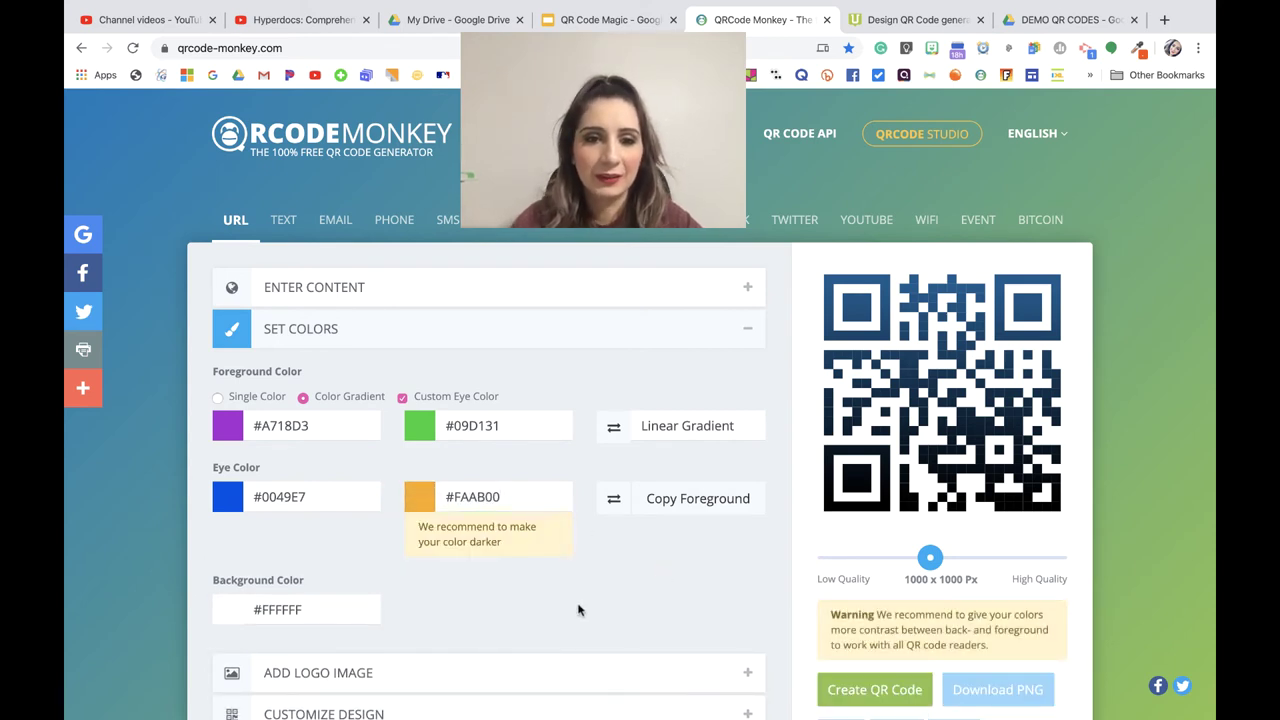
{"action": "left_click", "coordinate": [420, 500]}
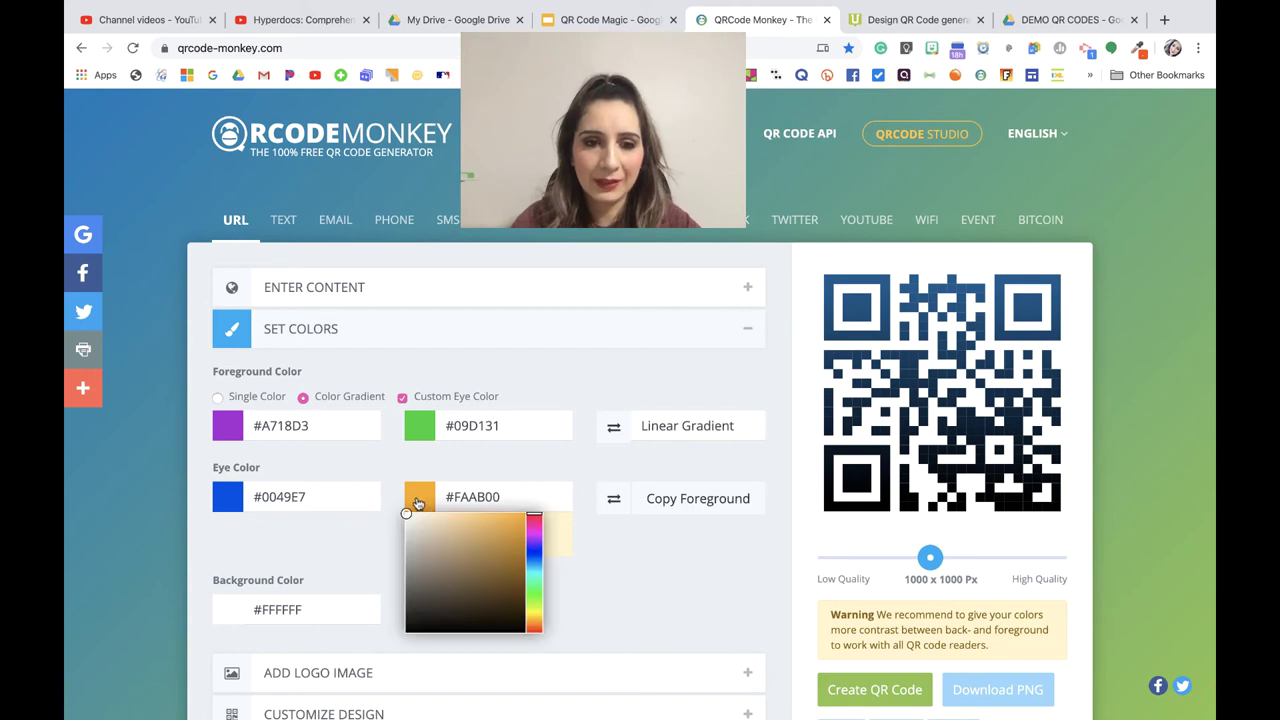
{"action": "left_click", "coordinate": [538, 628]}
{"action": "left_click", "coordinate": [643, 586]}
- Create the QR code with the chosen foreground and eye colors
{"action": "scroll", "coordinate": [519, 604], "scroll_direction": "down", "scroll_amount": 1}
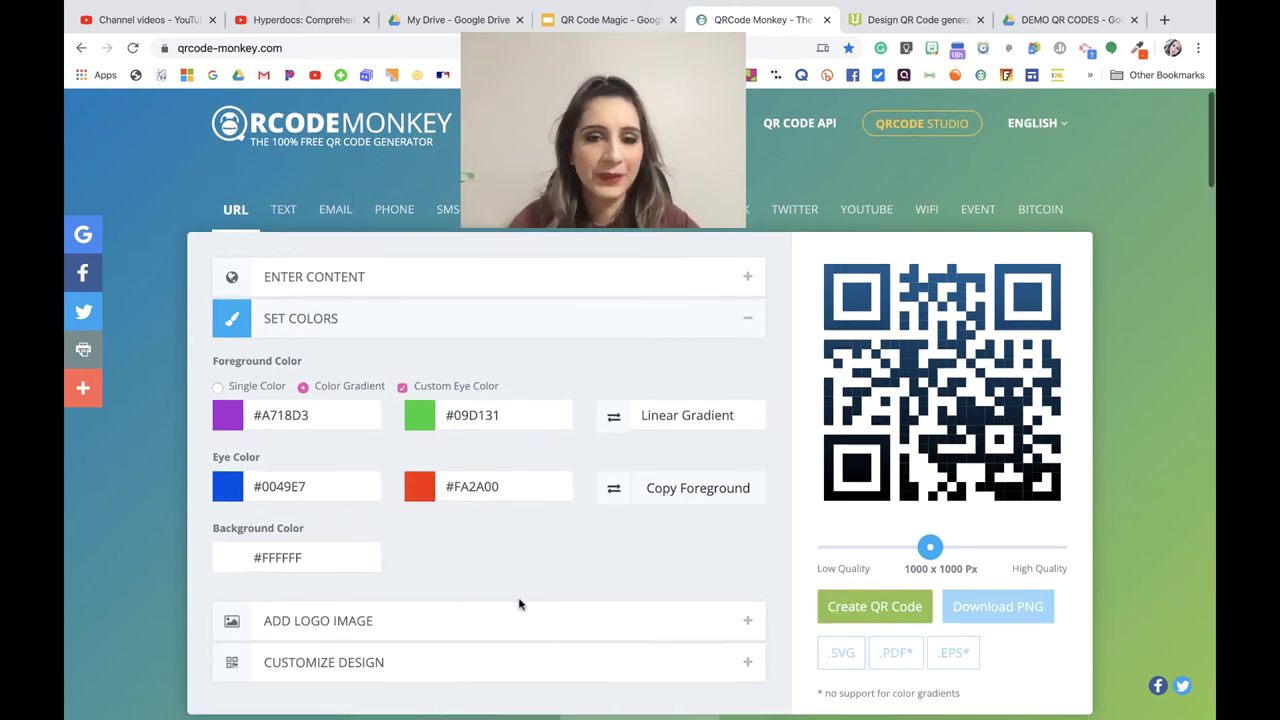
{"action": "scroll", "coordinate": [518, 604], "scroll_direction": "down", "scroll_amount": 3}
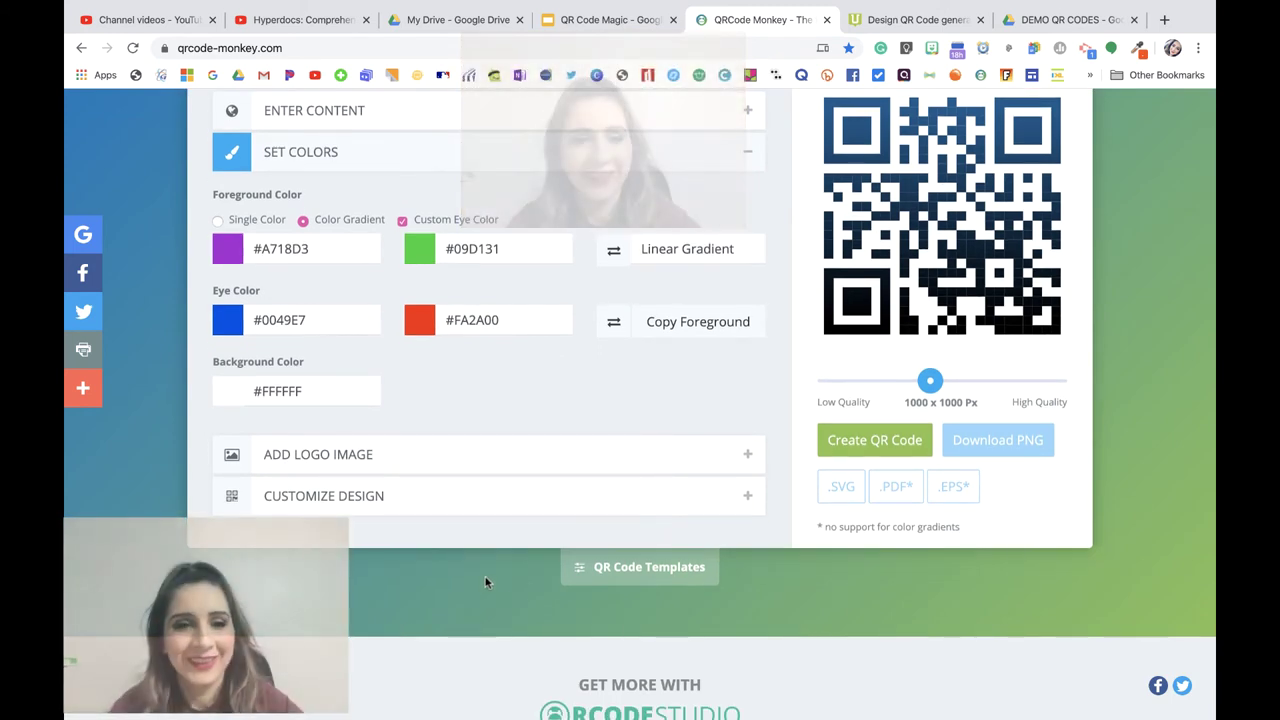
{"action": "left_click", "coordinate": [876, 447]}
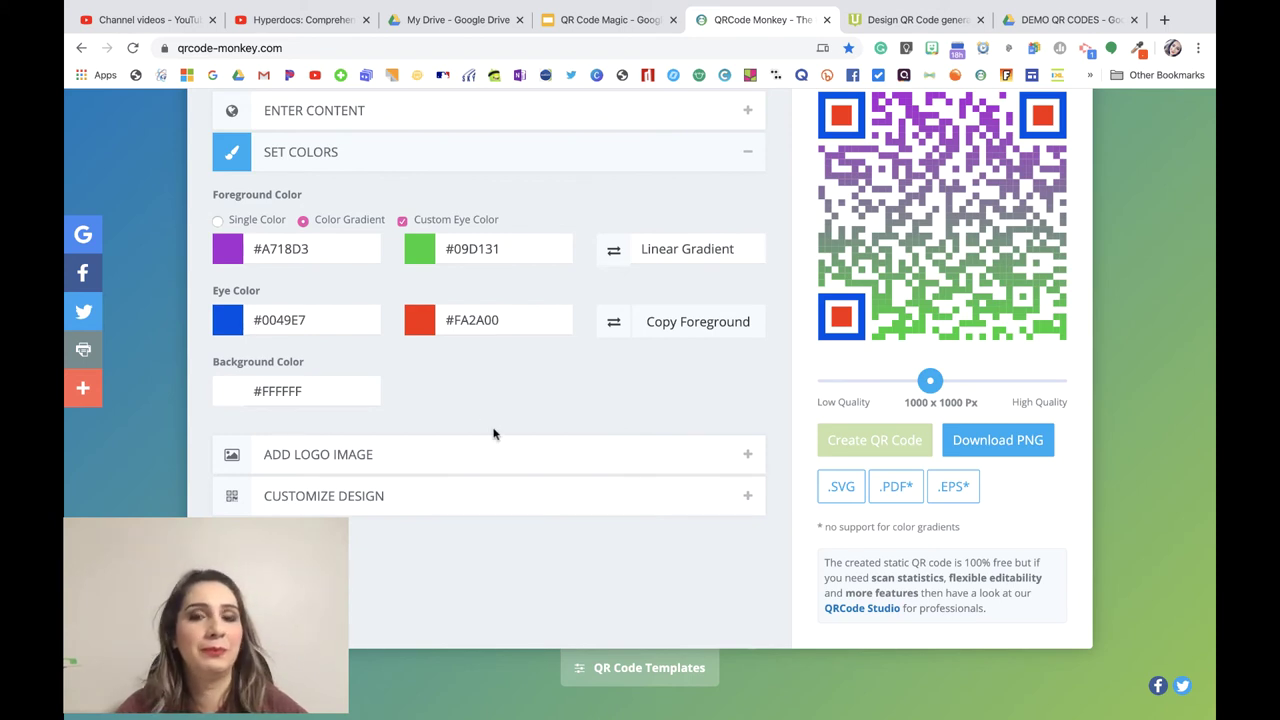
- Add the square YouTube logo from the logo gallery and regenerate the QR code
{"action": "left_click", "coordinate": [377, 458]}
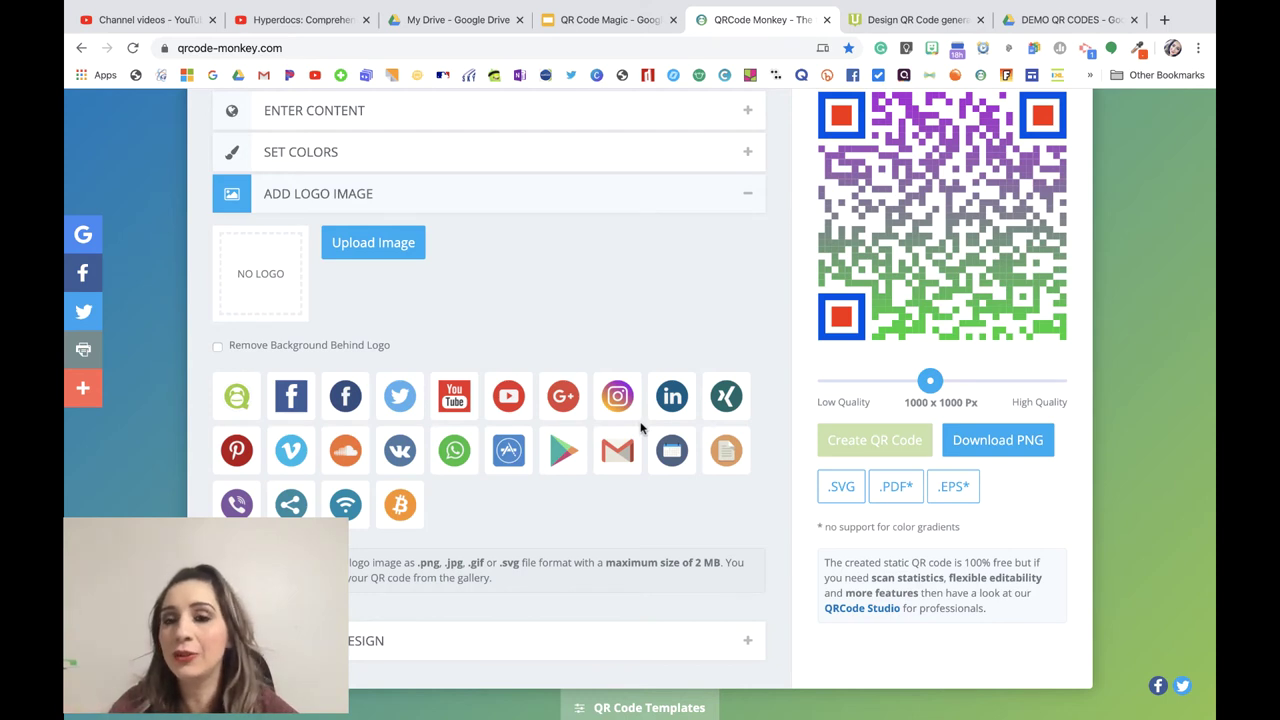
{"action": "left_click", "coordinate": [455, 400]}
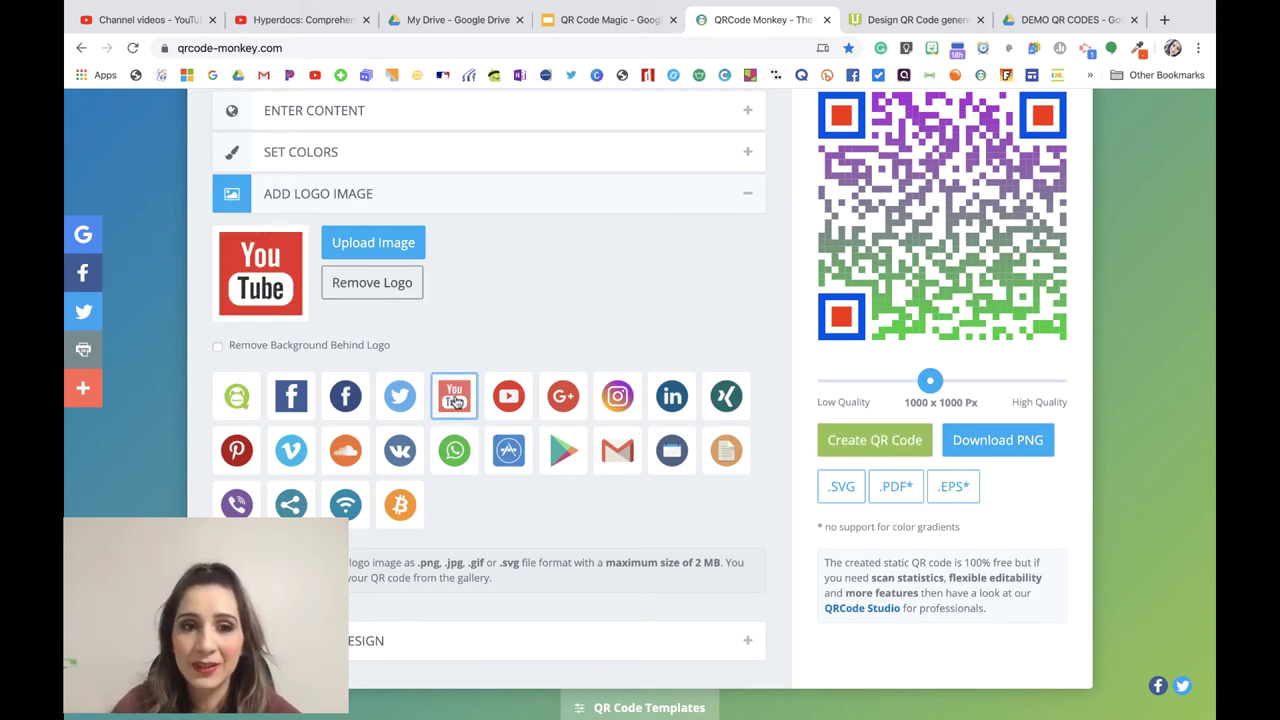
{"action": "left_click", "coordinate": [871, 446]}
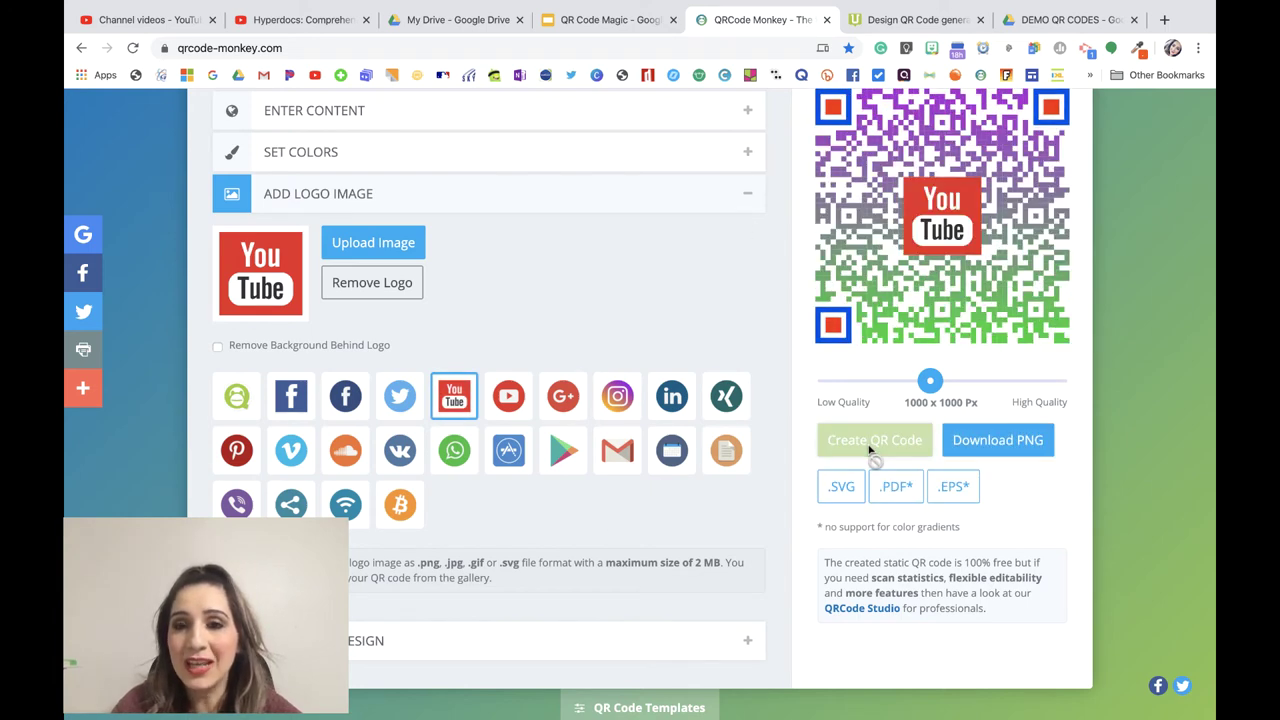
- Upload the smiling sun image from the Downloads folder as the QR code's logo
{"action": "scroll", "coordinate": [868, 440], "scroll_direction": "up", "scroll_amount": 1}
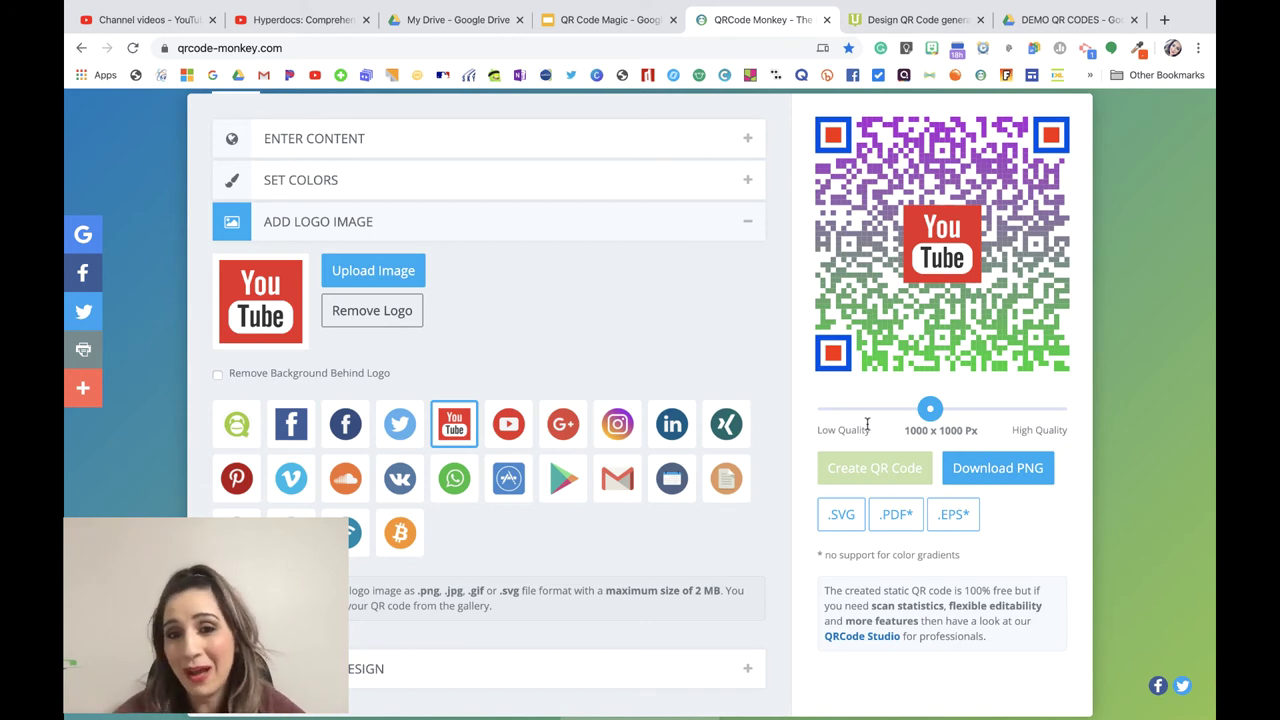
{"action": "left_click", "coordinate": [370, 281]}
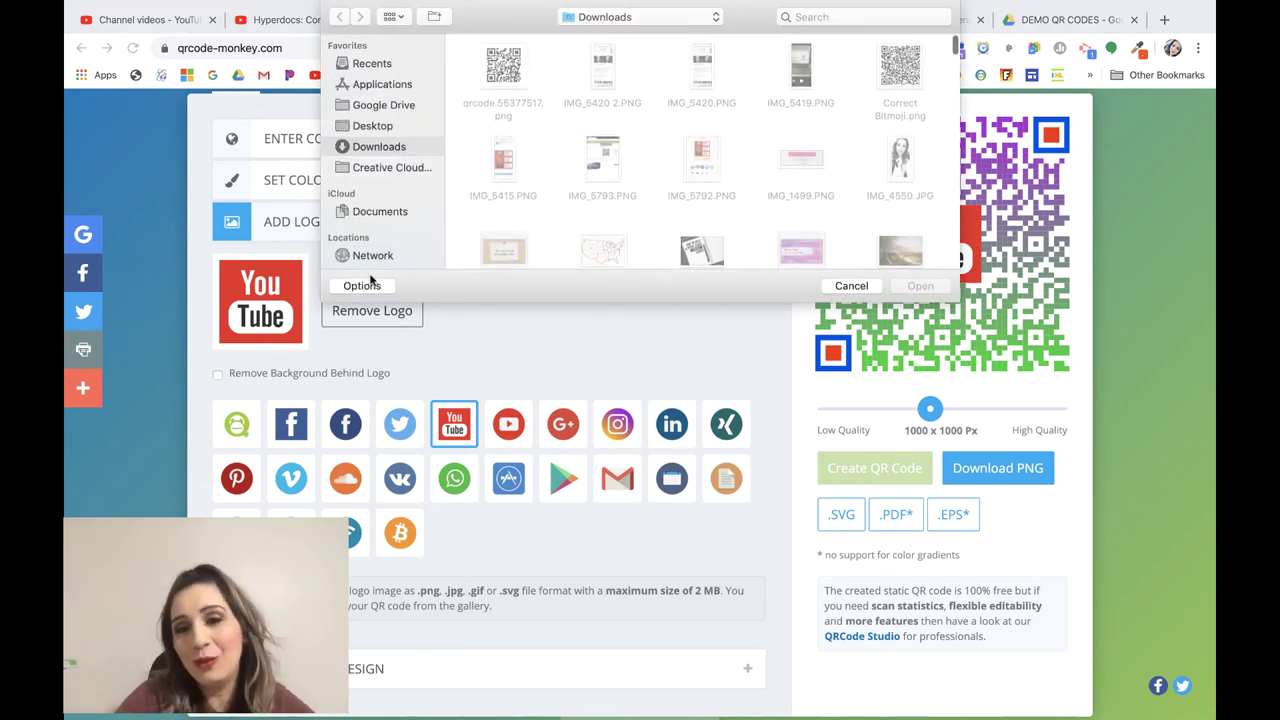
{"action": "scroll", "coordinate": [577, 145], "scroll_direction": "down", "scroll_amount": 5}
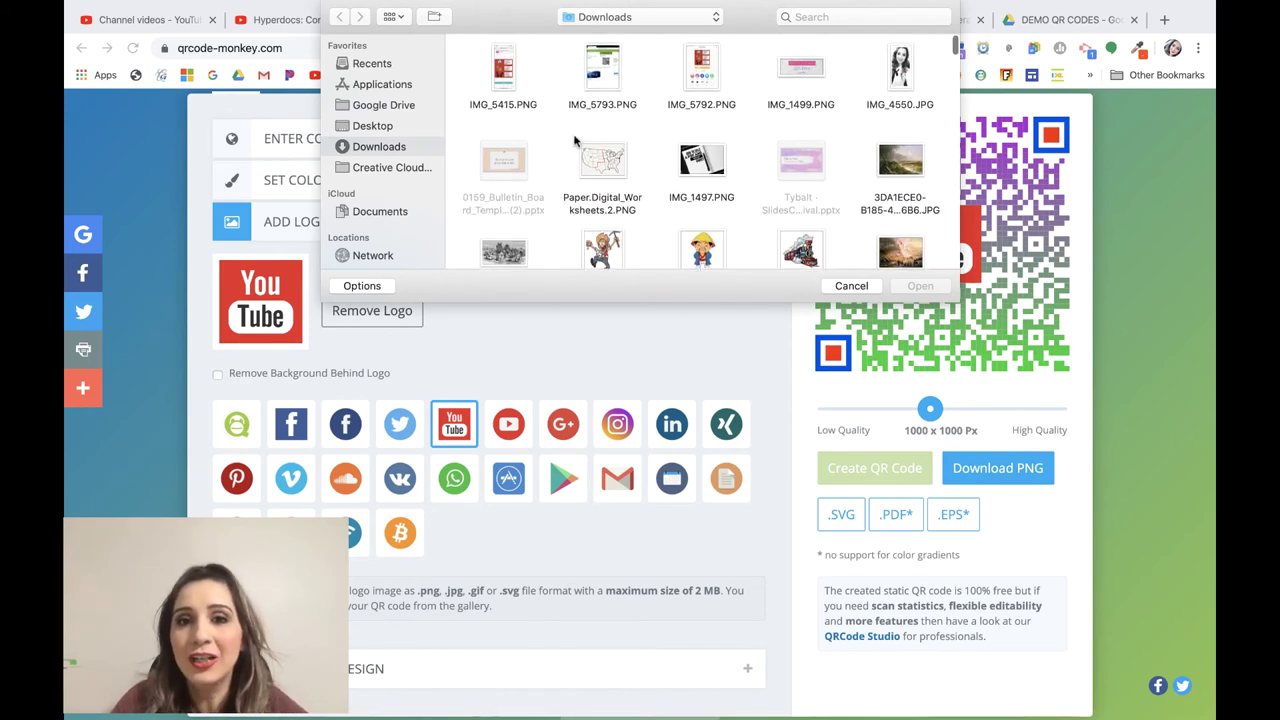
{"action": "scroll", "coordinate": [580, 160], "scroll_direction": "down", "scroll_amount": 3}
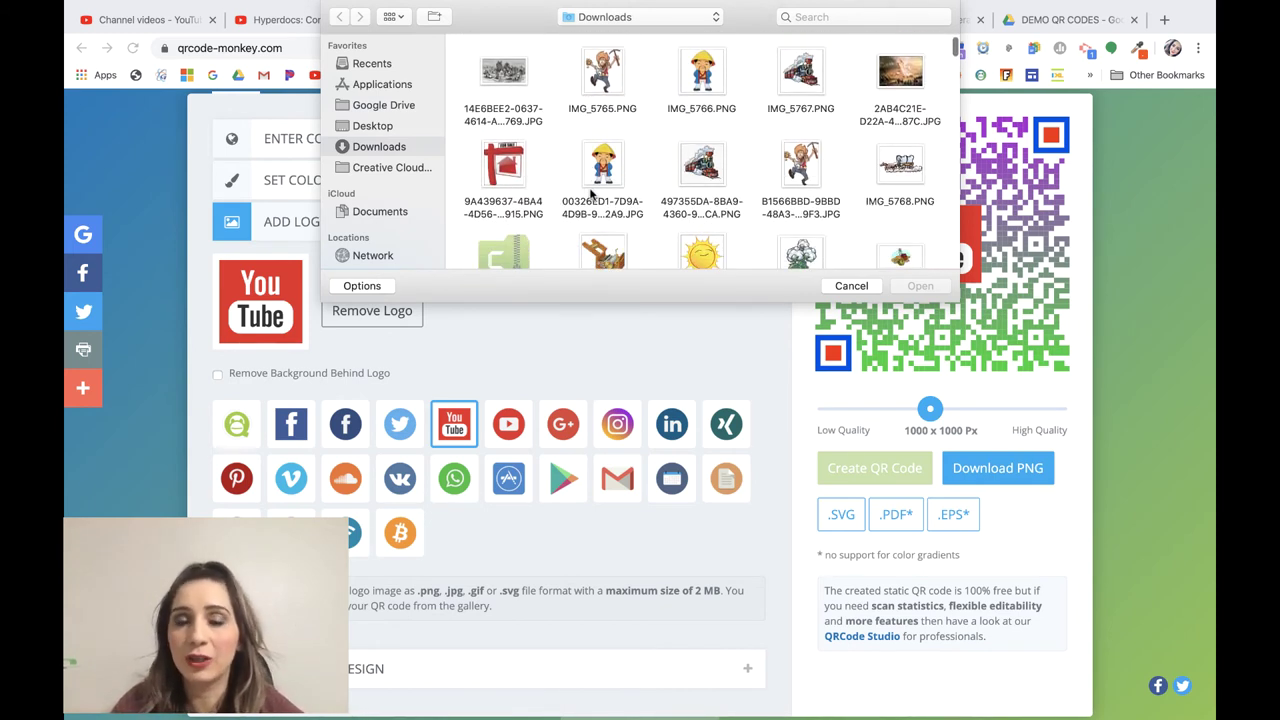
{"action": "left_click", "coordinate": [698, 242]}
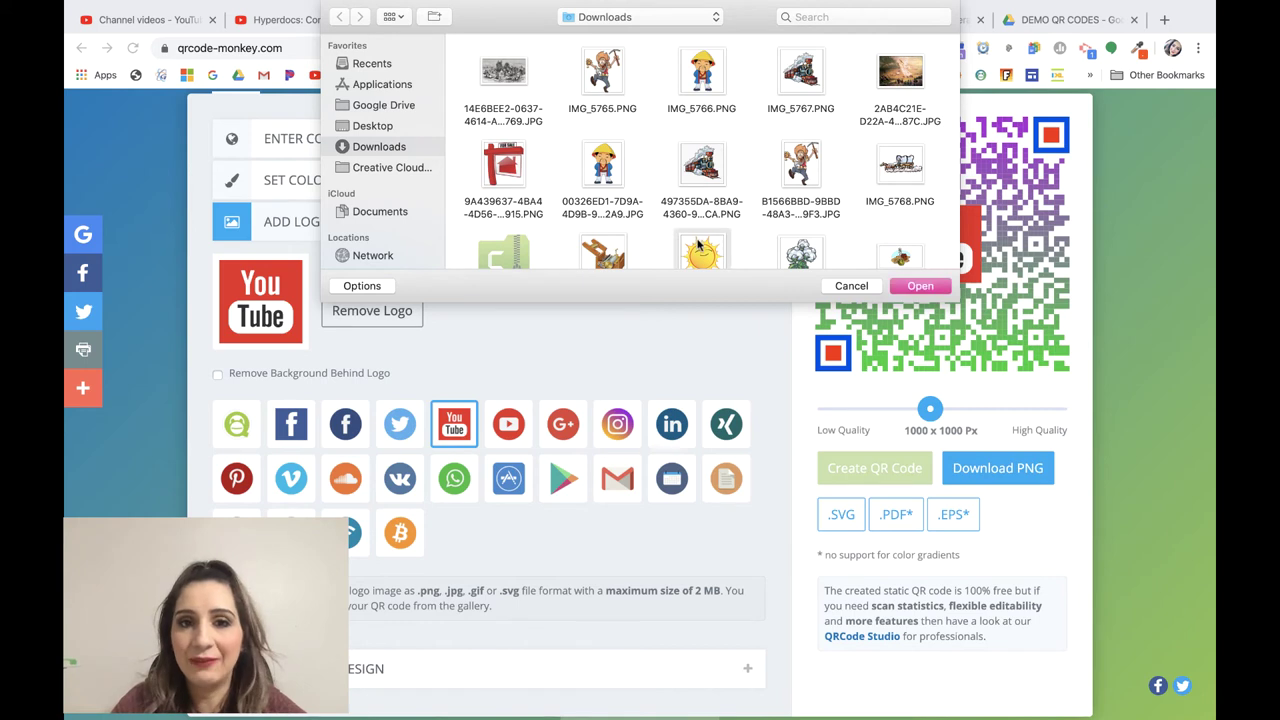
{"action": "left_click", "coordinate": [920, 287]}
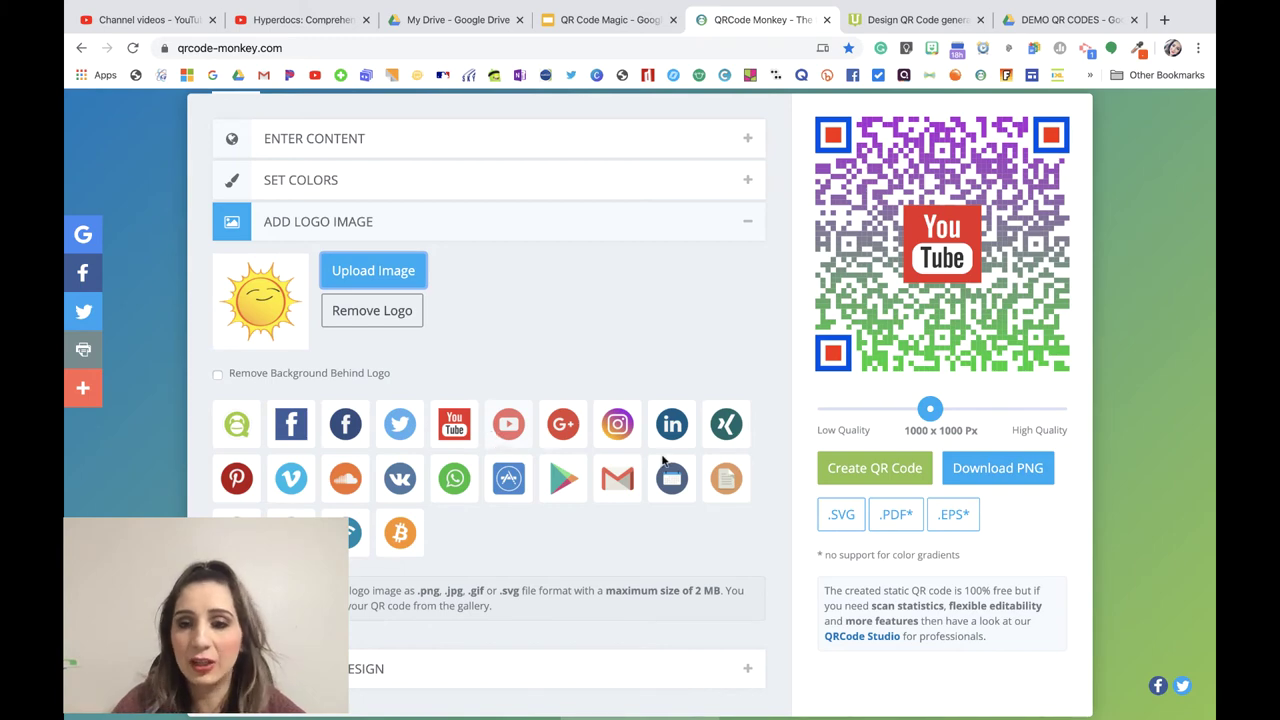
- Regenerate the QR code with the smiling sun logo
{"action": "left_click", "coordinate": [870, 476]}
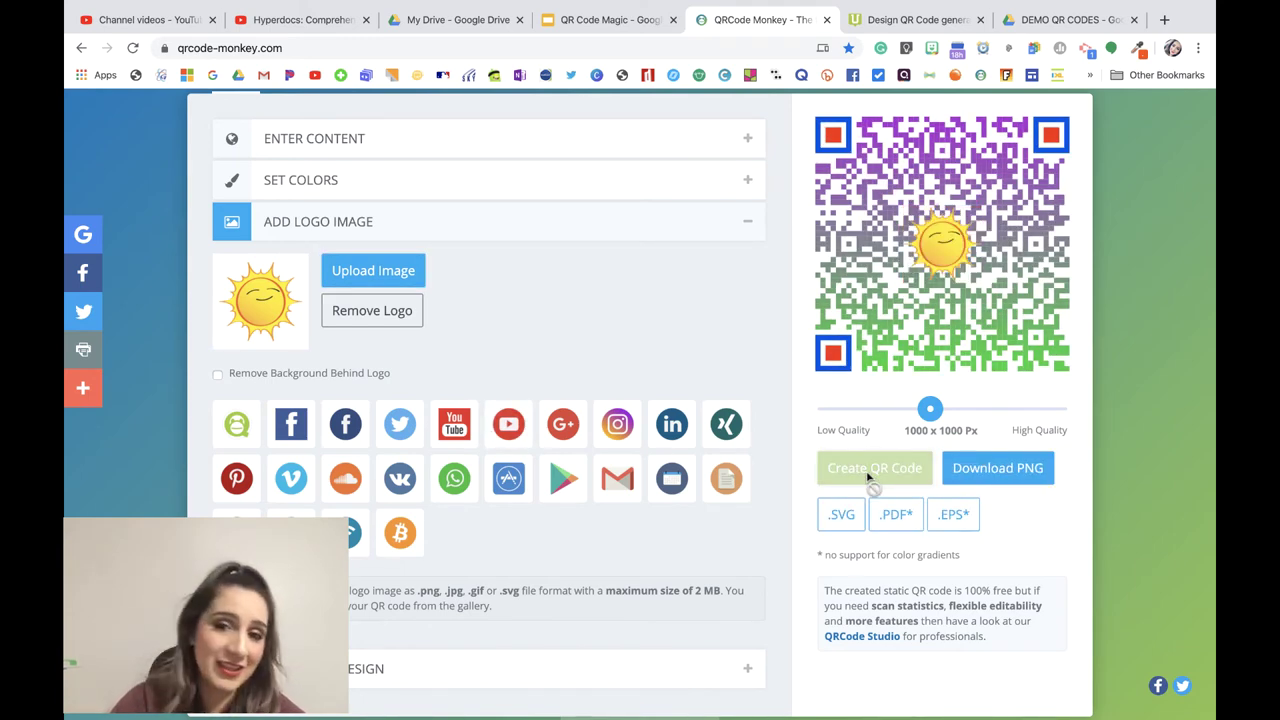
- Browse the Downloads and iCloud Documents folders for a different logo image to upload
{"action": "left_click", "coordinate": [382, 284]}
{"action": "scroll", "coordinate": [600, 130], "scroll_direction": "down", "scroll_amount": 5}
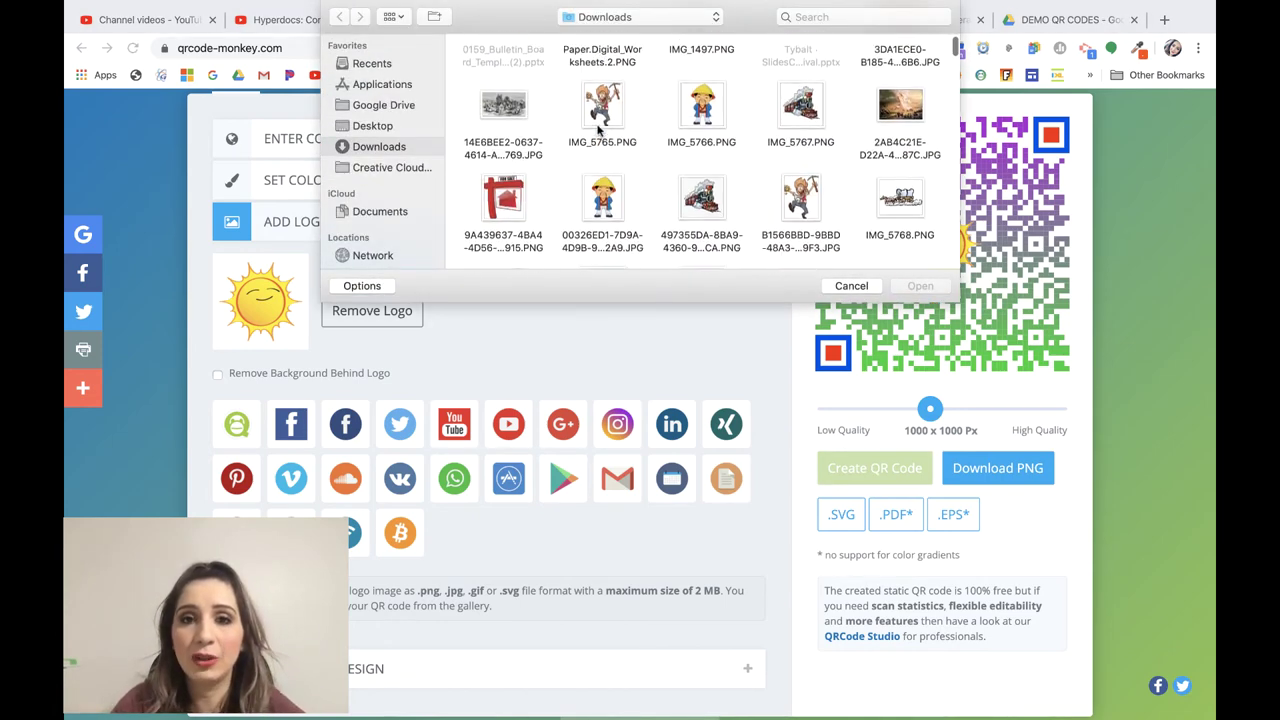
{"action": "scroll", "coordinate": [598, 127], "scroll_direction": "down", "scroll_amount": 10}
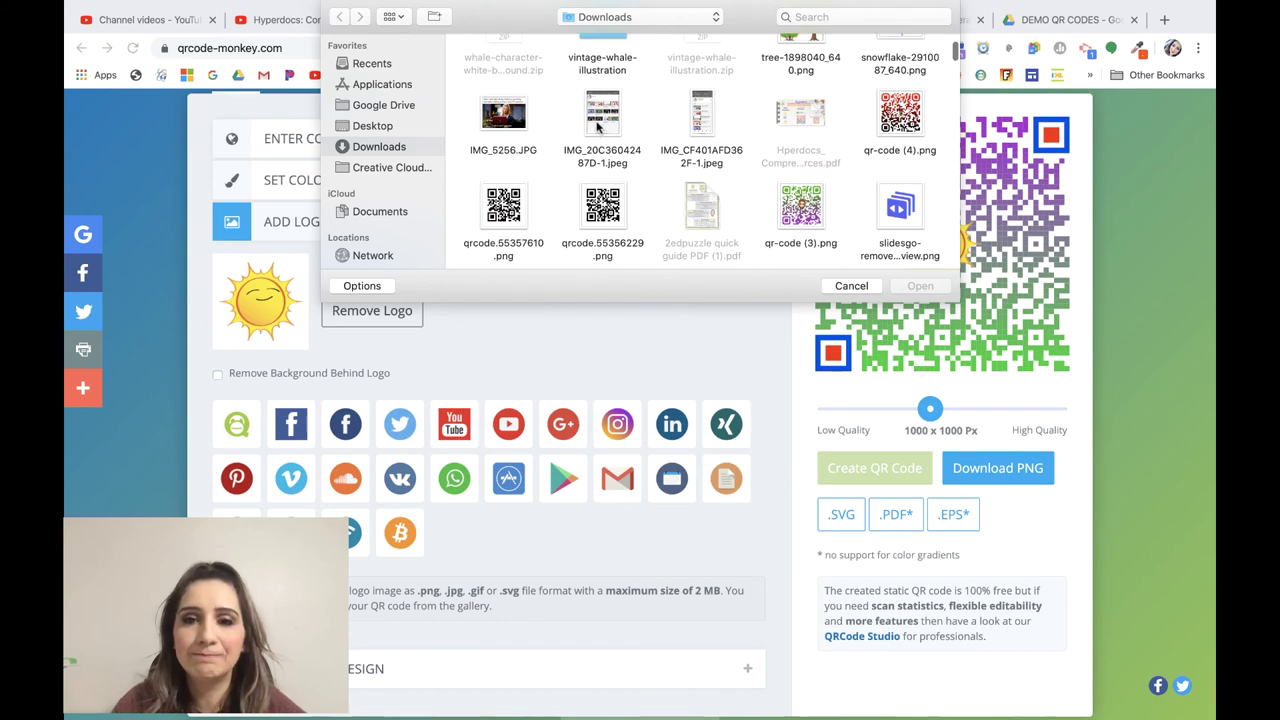
{"action": "scroll", "coordinate": [598, 125], "scroll_direction": "down", "scroll_amount": 10}
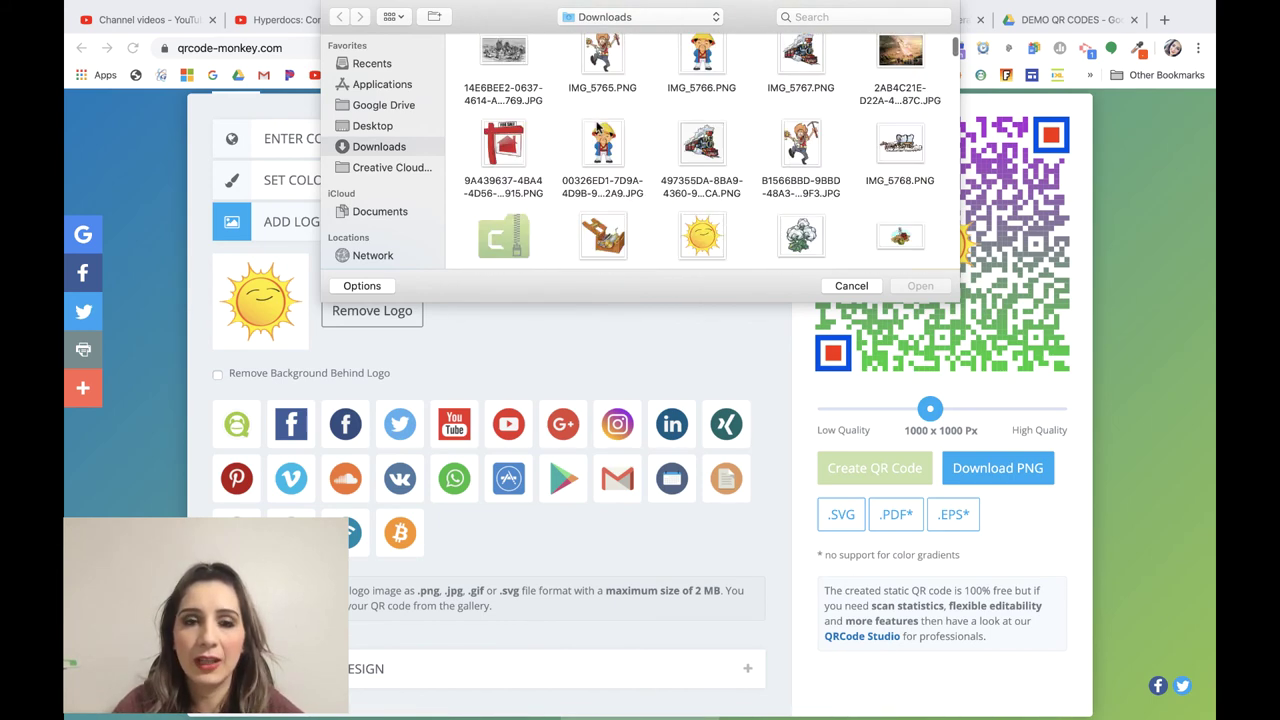
{"action": "scroll", "coordinate": [598, 127], "scroll_direction": "up", "scroll_amount": 10}
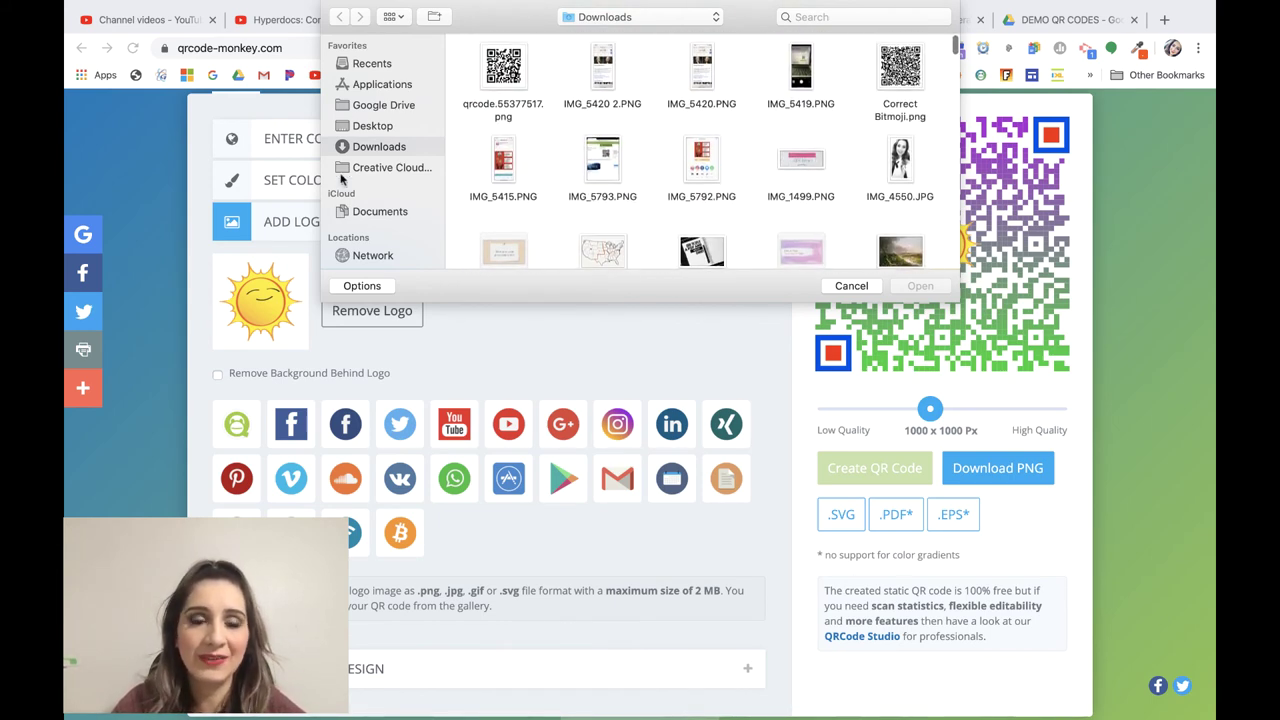
{"action": "left_click", "coordinate": [372, 211]}
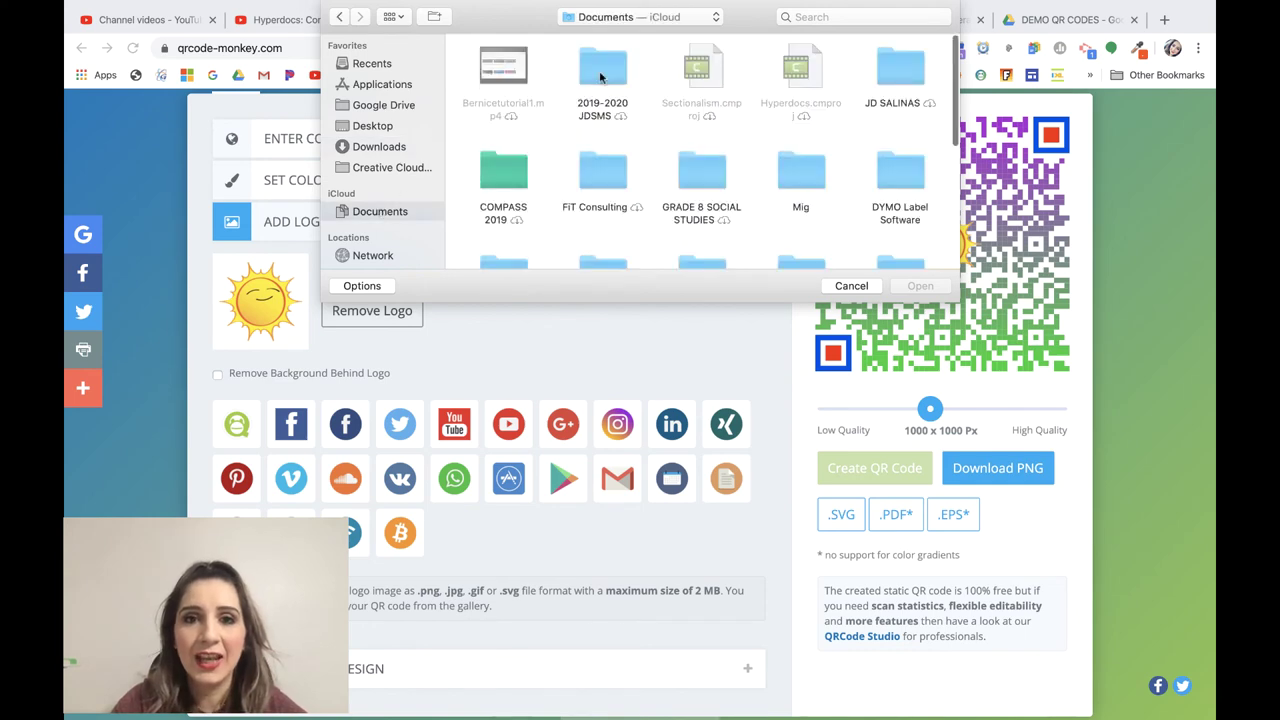
{"action": "left_click", "coordinate": [384, 146]}
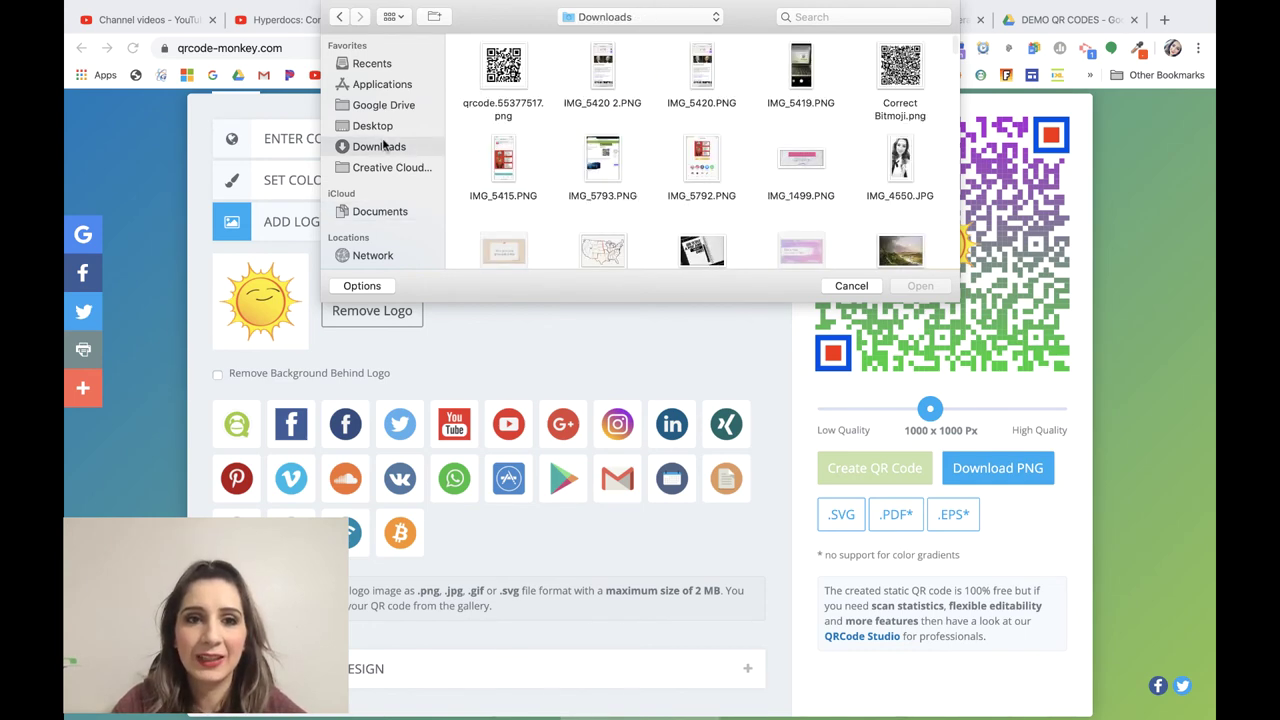
- Upload ms-6R1RGP.png as the logo from the Genies folder, inside Bitmojis & Genies in the Desktop's Mrstalktechie folder
{"action": "left_click", "coordinate": [372, 125]}
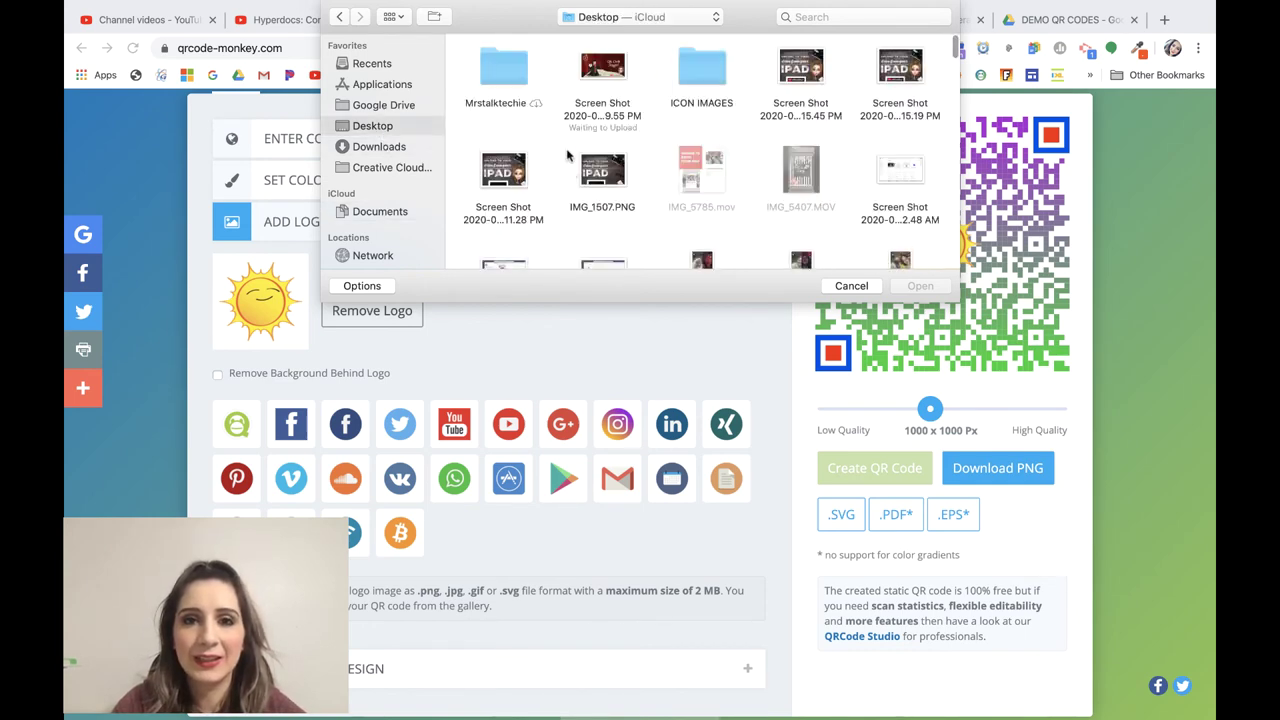
{"action": "double_click", "coordinate": [509, 86]}
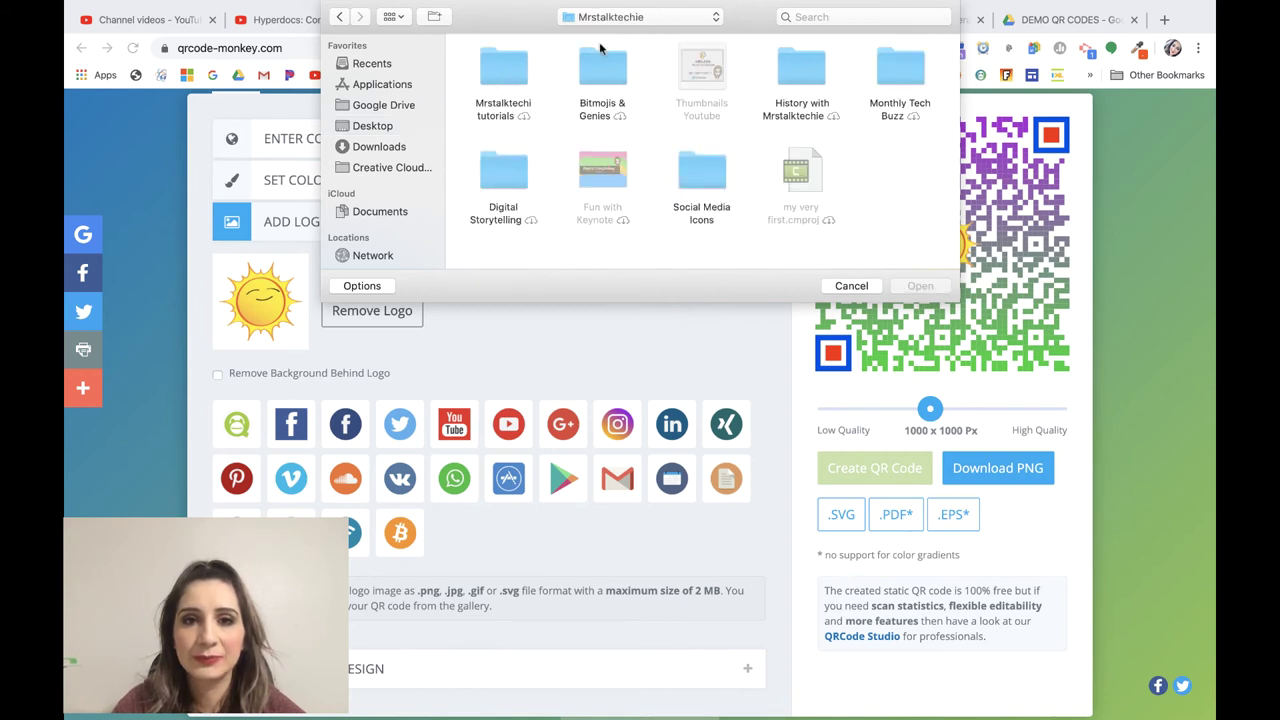
{"action": "double_click", "coordinate": [602, 66]}
{"action": "double_click", "coordinate": [495, 68]}
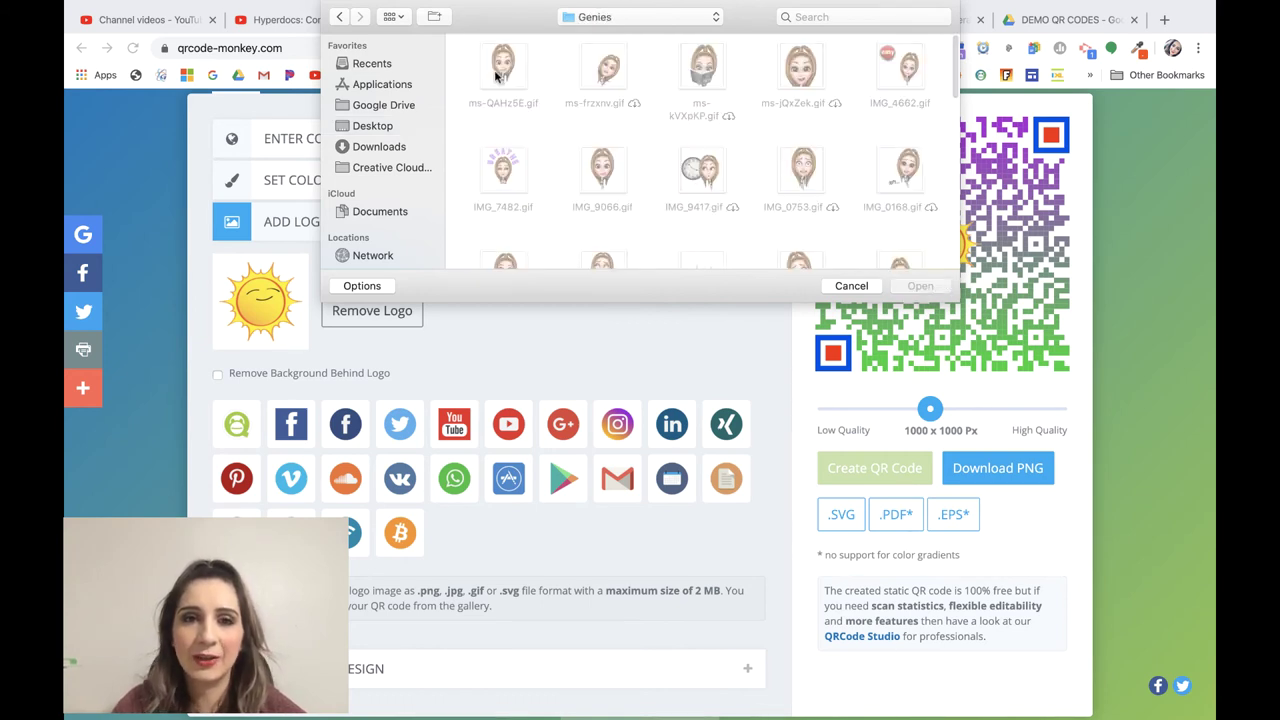
{"action": "scroll", "coordinate": [565, 185], "scroll_direction": "down", "scroll_amount": 1}
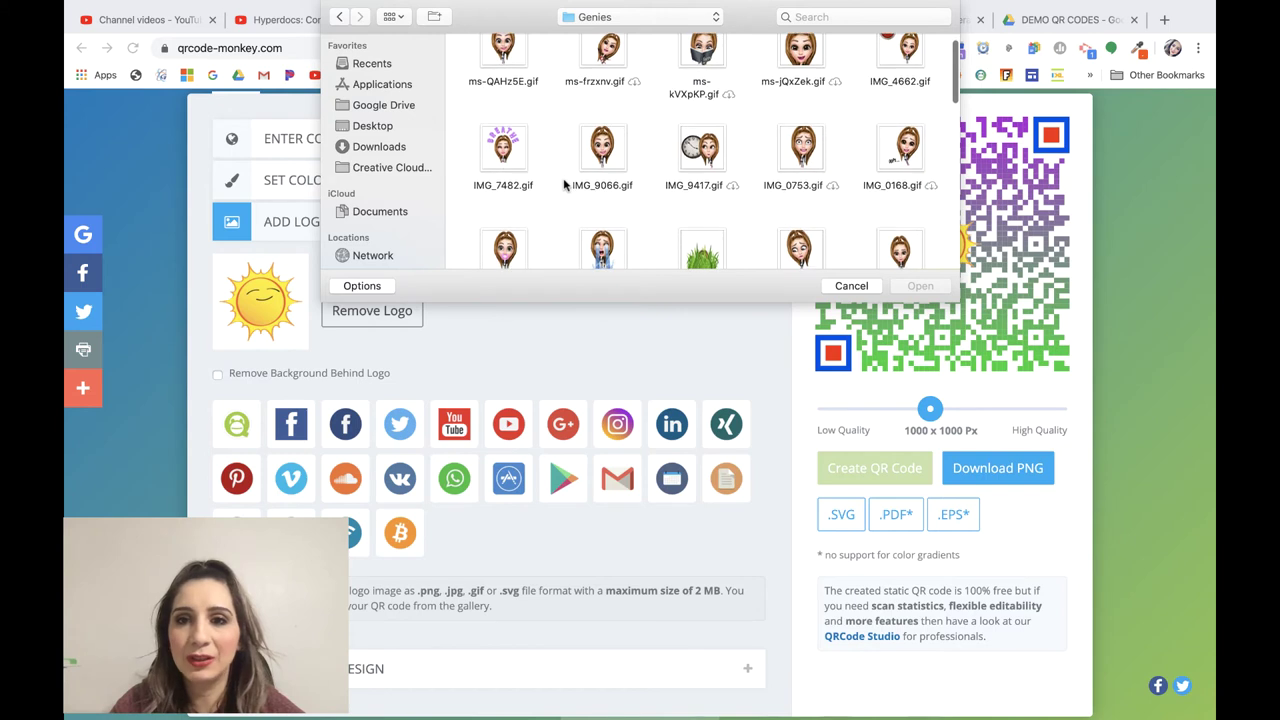
{"action": "scroll", "coordinate": [565, 185], "scroll_direction": "down", "scroll_amount": 5}
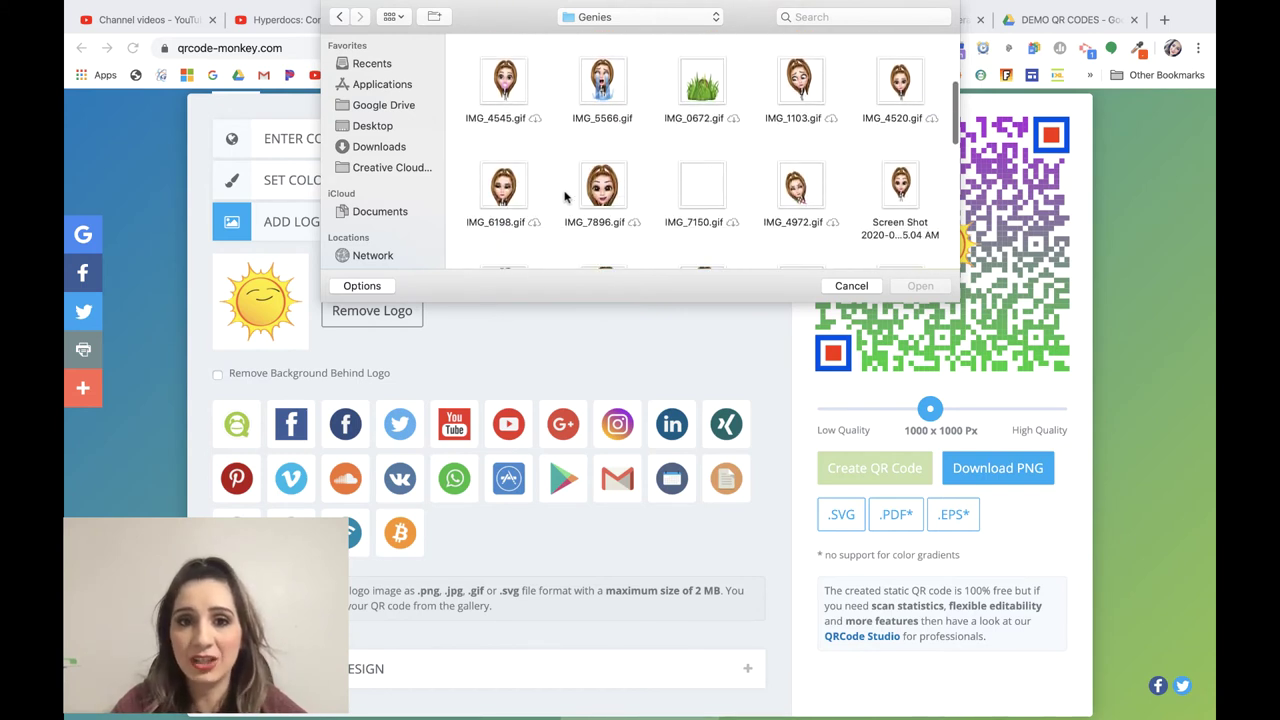
{"action": "scroll", "coordinate": [565, 197], "scroll_direction": "down", "scroll_amount": 4}
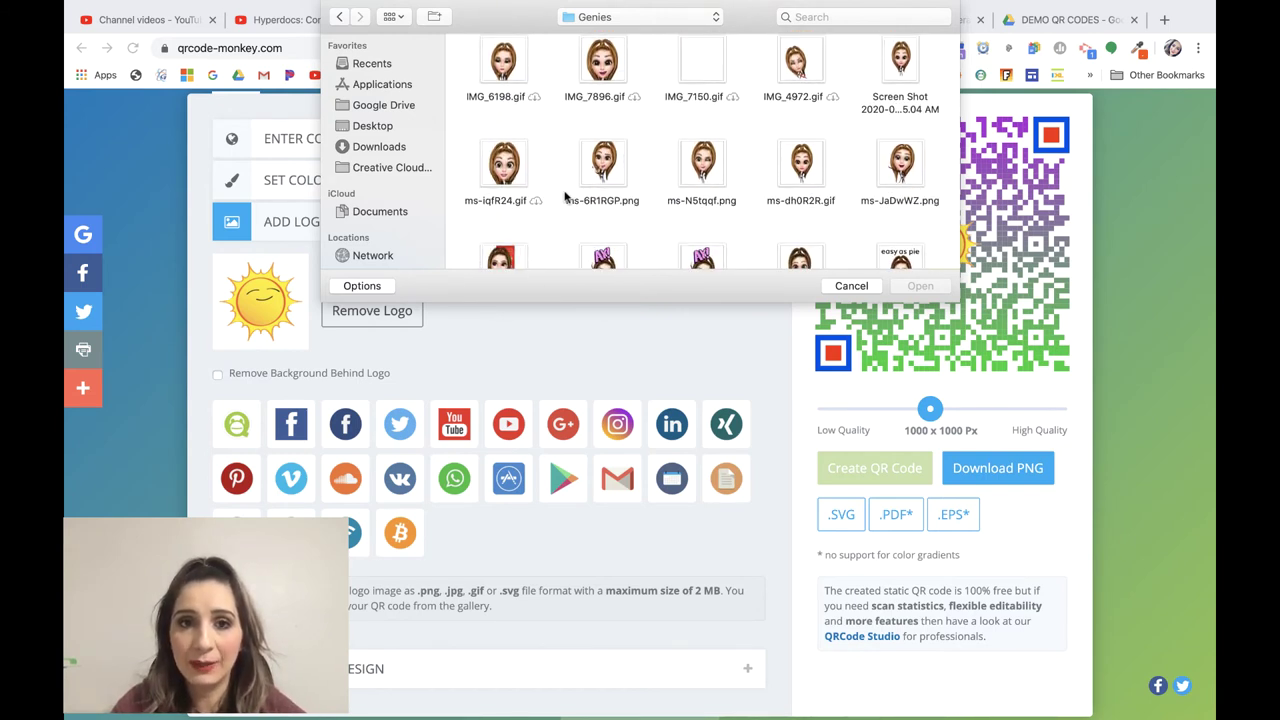
{"action": "left_click", "coordinate": [604, 163]}
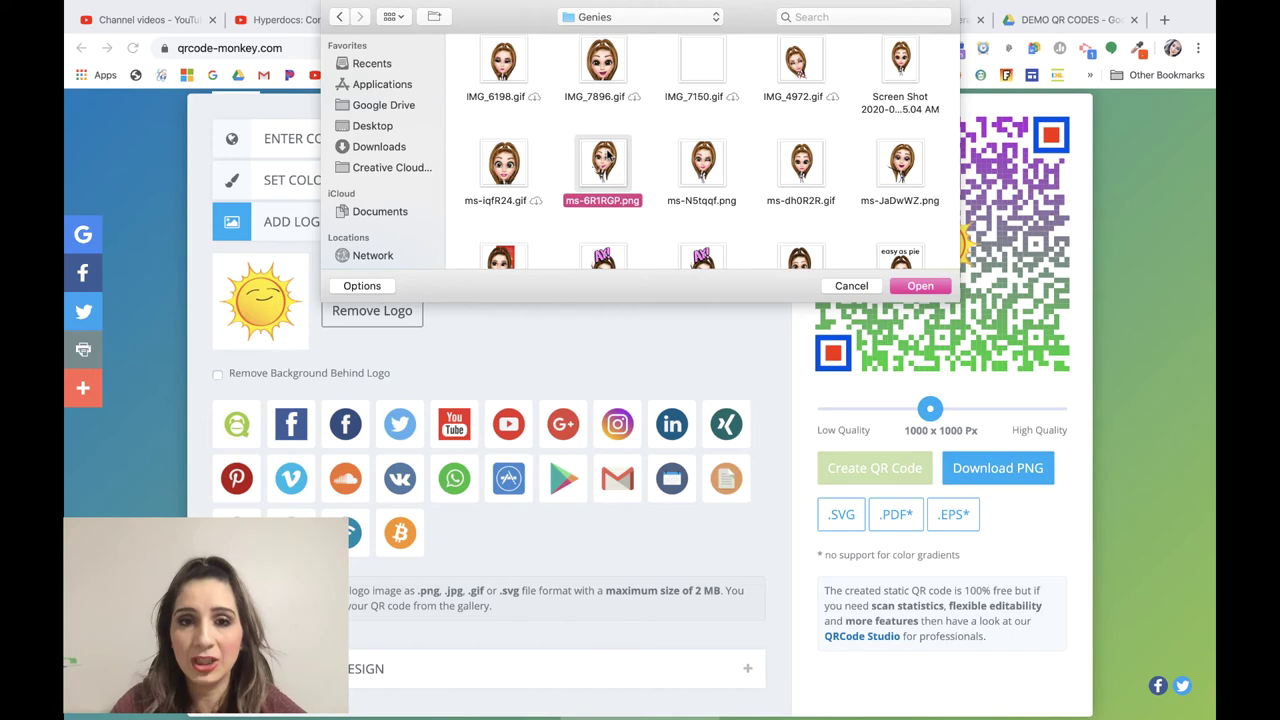
{"action": "left_click", "coordinate": [919, 287]}
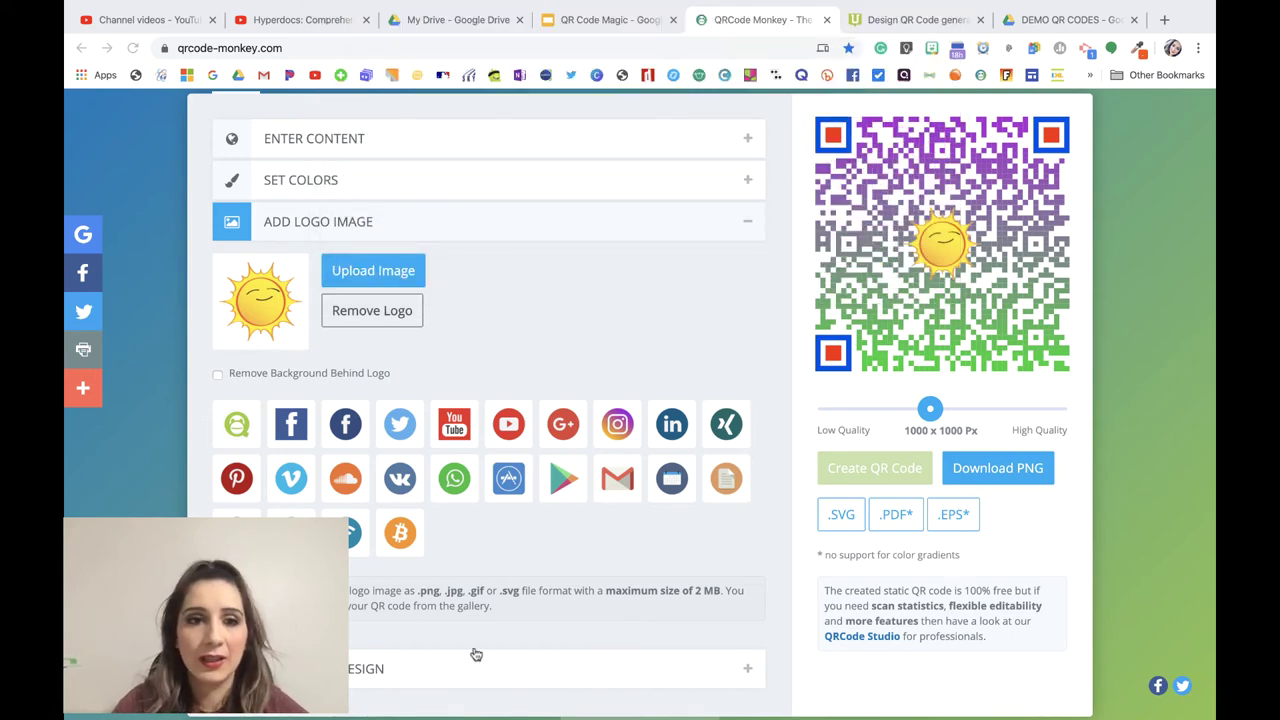
- Regenerate the QR code with the uploaded avatar logo and set the image size to 1050 x 1050 px
{"action": "left_click", "coordinate": [867, 471]}
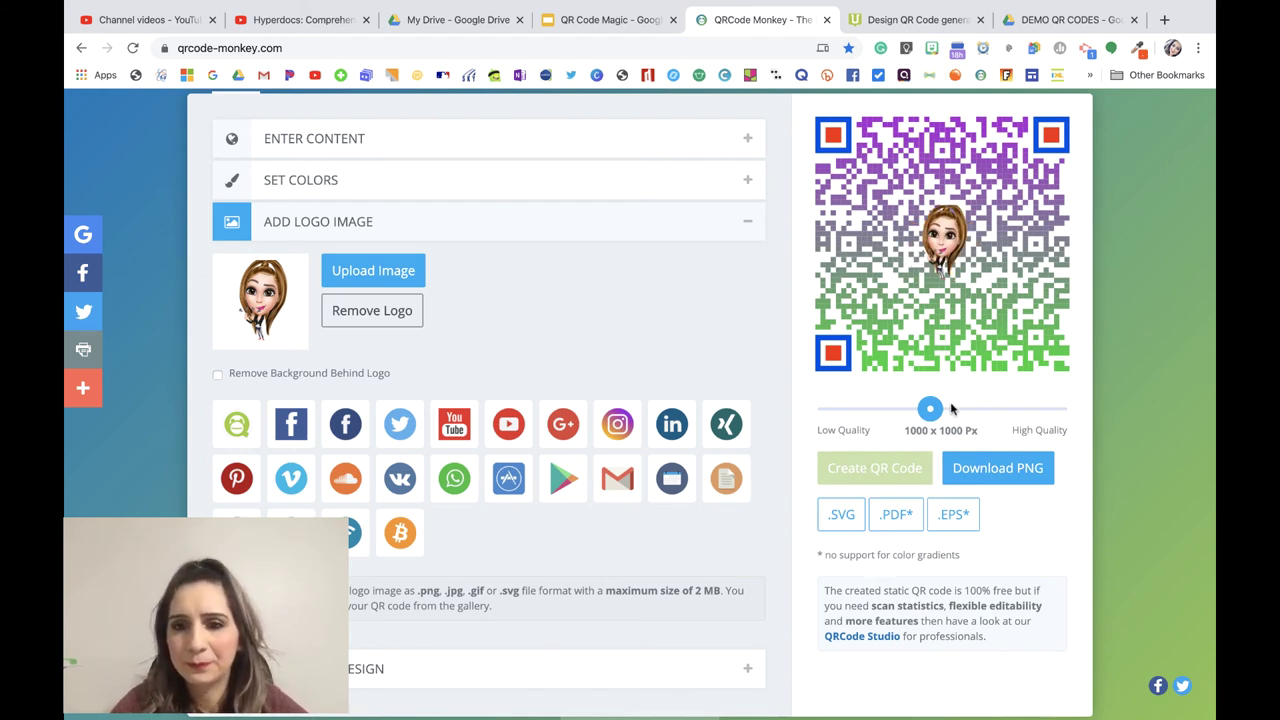
{"action": "mouse_move", "coordinate": [930, 410]}
{"action": "left_mouse_down"}
{"action": "mouse_move", "coordinate": [952, 412]}
{"action": "mouse_move", "coordinate": [936, 416]}
{"action": "left_mouse_up"}
- Customize the design with a rounded body shape, cut-corner eye frames and clustered-dot eye balls, and regenerate the QR code
{"action": "scroll", "coordinate": [572, 525], "scroll_direction": "down", "scroll_amount": 3}
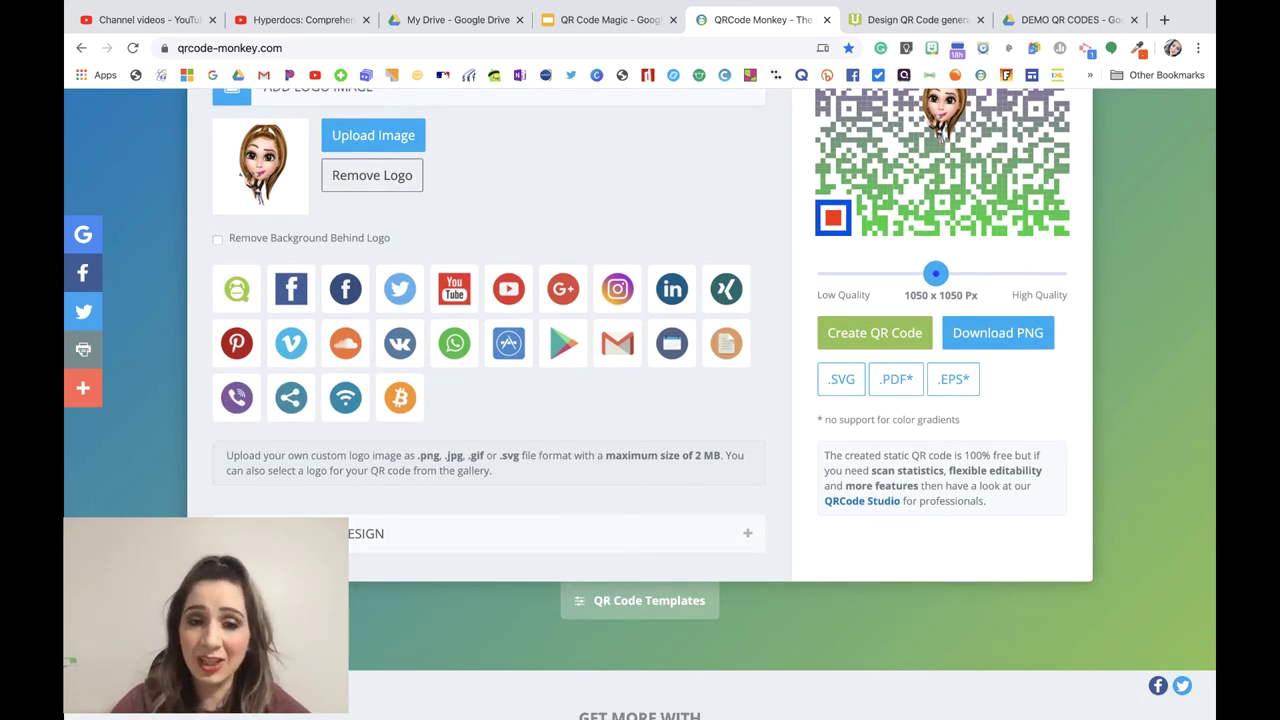
{"action": "left_click", "coordinate": [352, 535]}
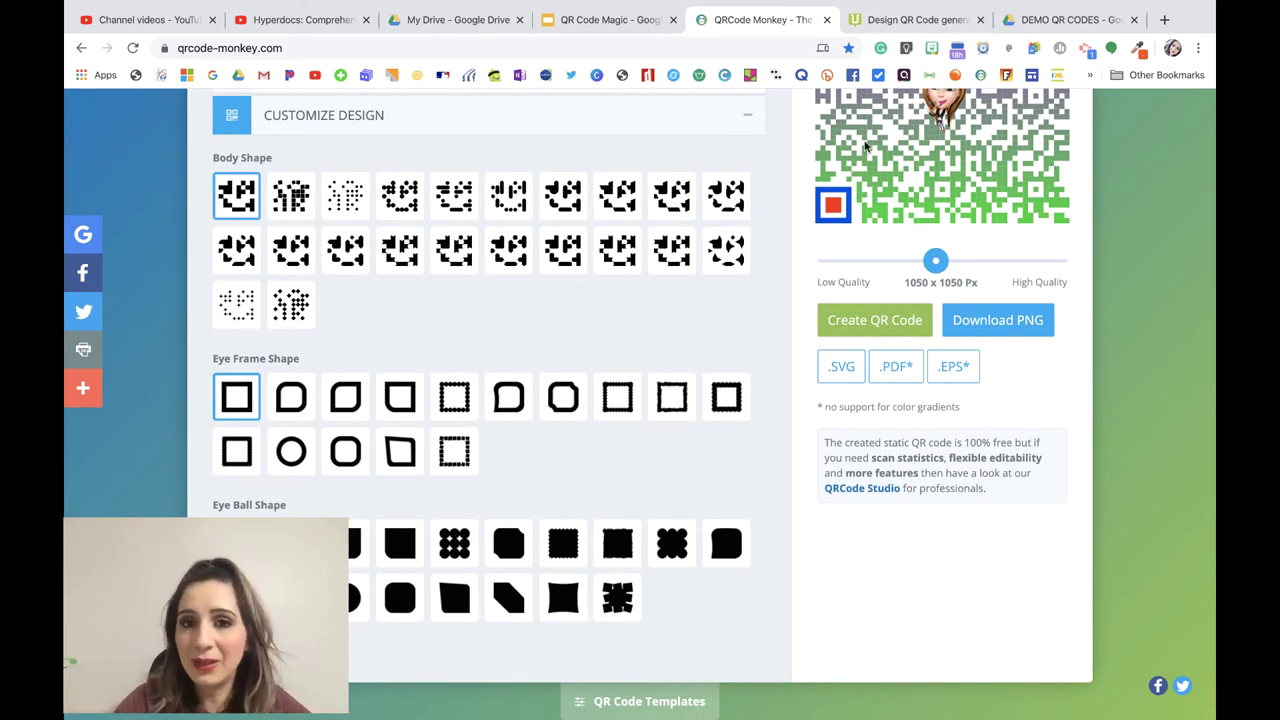
{"action": "left_click", "coordinate": [517, 256]}
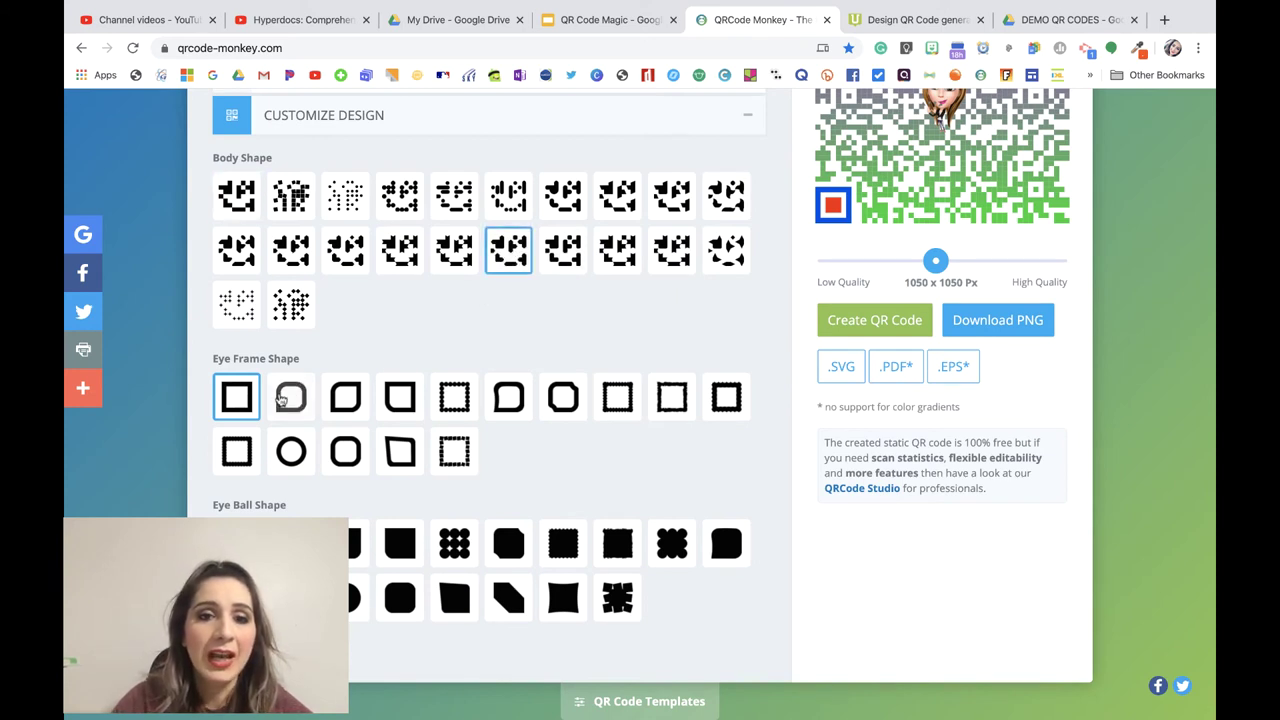
{"action": "left_click", "coordinate": [563, 400]}
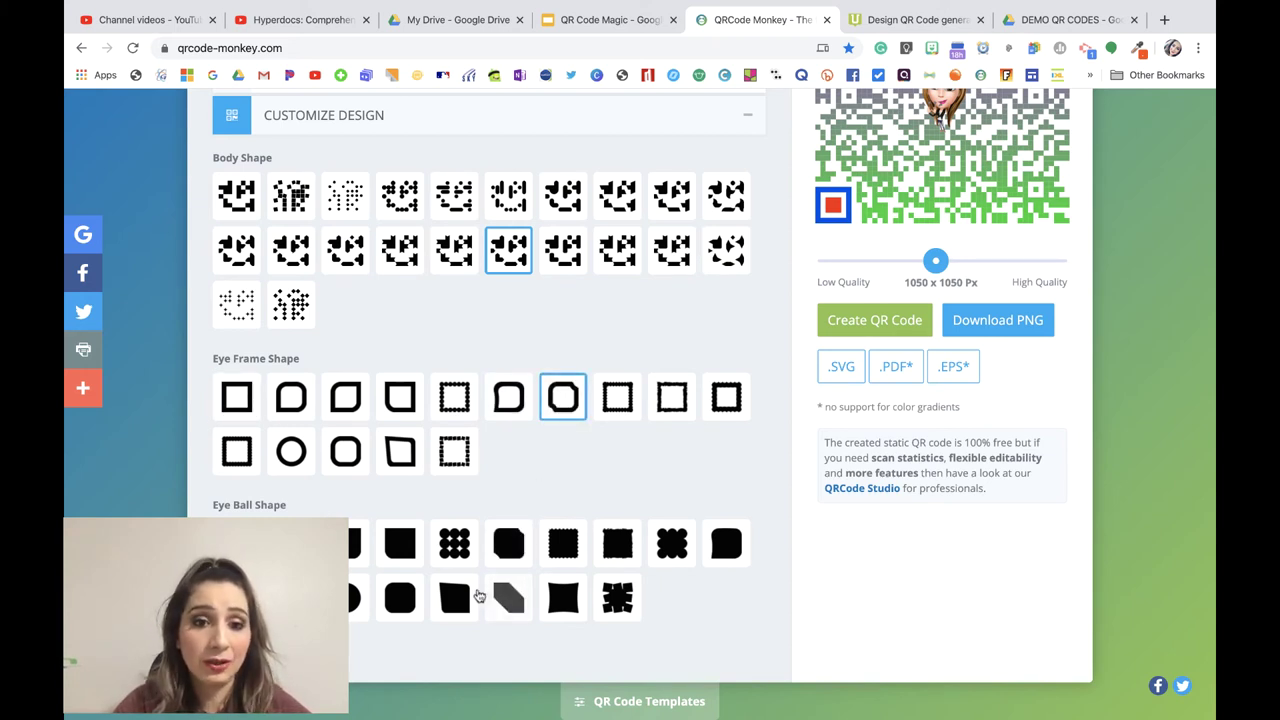
{"action": "left_click", "coordinate": [669, 548]}
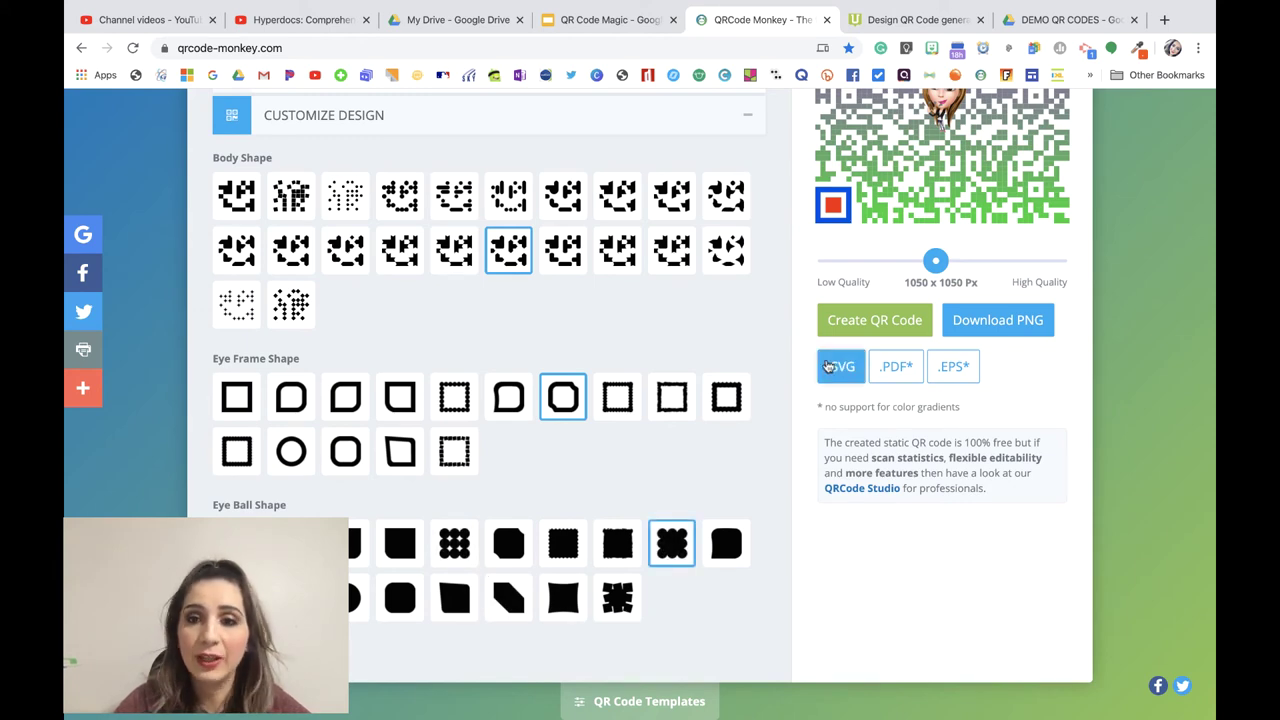
{"action": "left_click", "coordinate": [848, 322]}
{"action": "scroll", "coordinate": [808, 288], "scroll_direction": "up", "scroll_amount": 4}
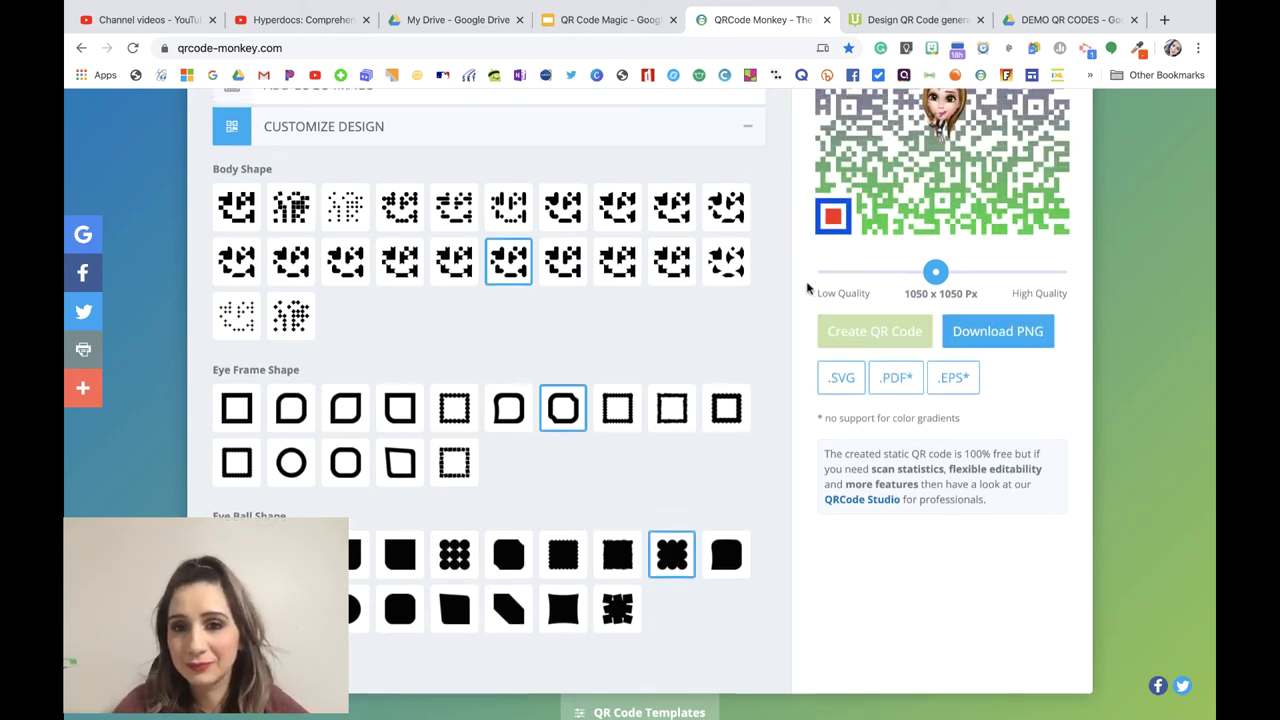
{"action": "scroll", "coordinate": [808, 288], "scroll_direction": "up", "scroll_amount": 2}
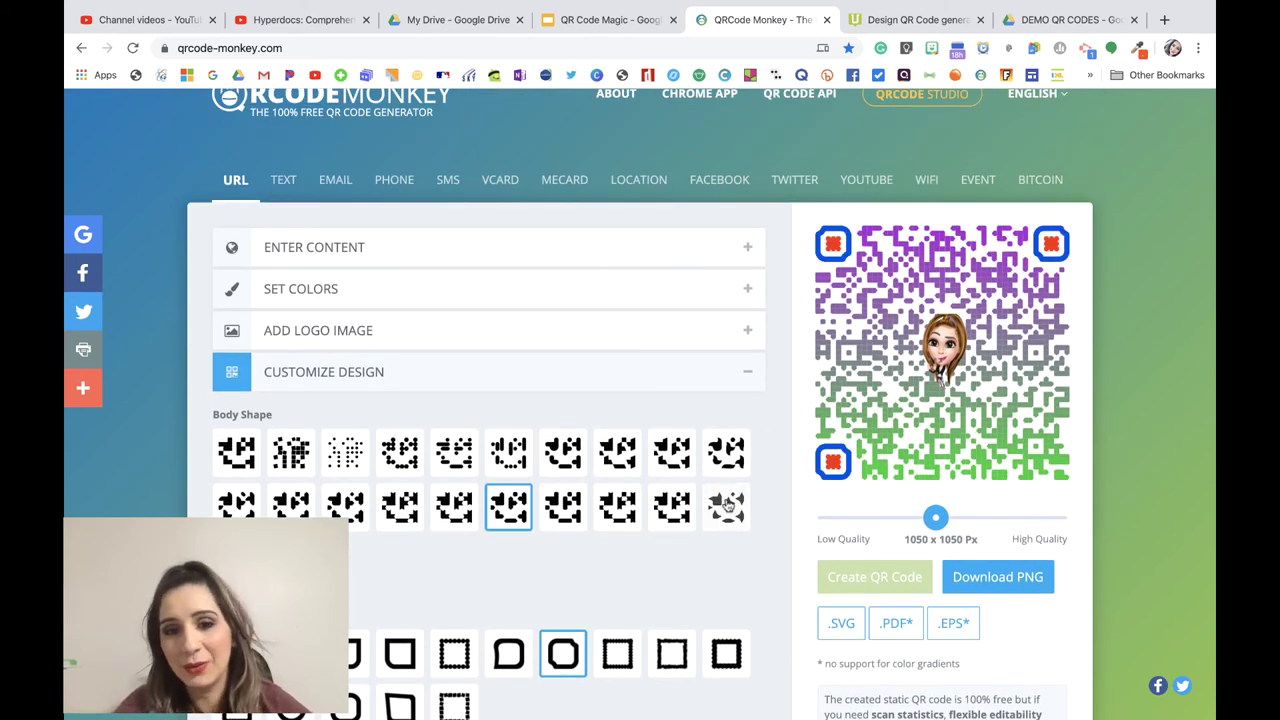
- Switch to the third body shape of the second row, set the image size to 875 x 875 px and regenerate the code
{"action": "left_click", "coordinate": [345, 507]}
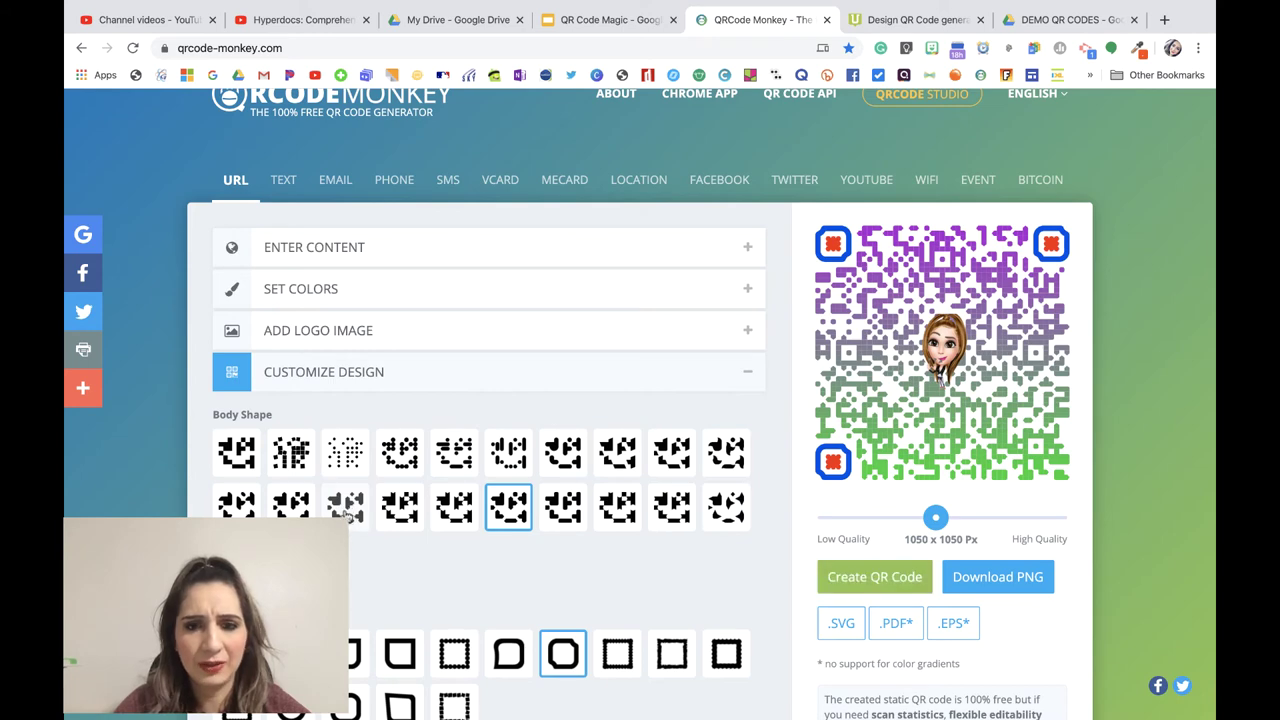
{"action": "left_click", "coordinate": [878, 580]}
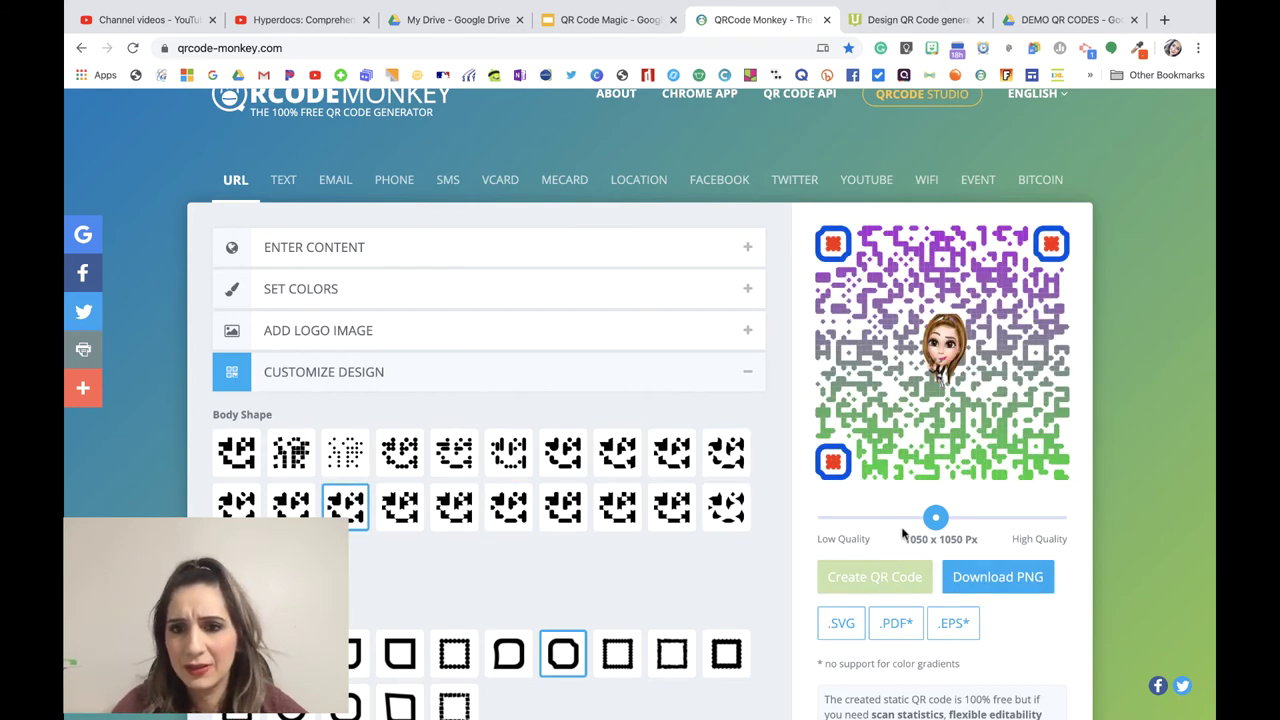
{"action": "left_click_drag", "start_coordinate": [935, 518], "coordinate": [915, 518]}
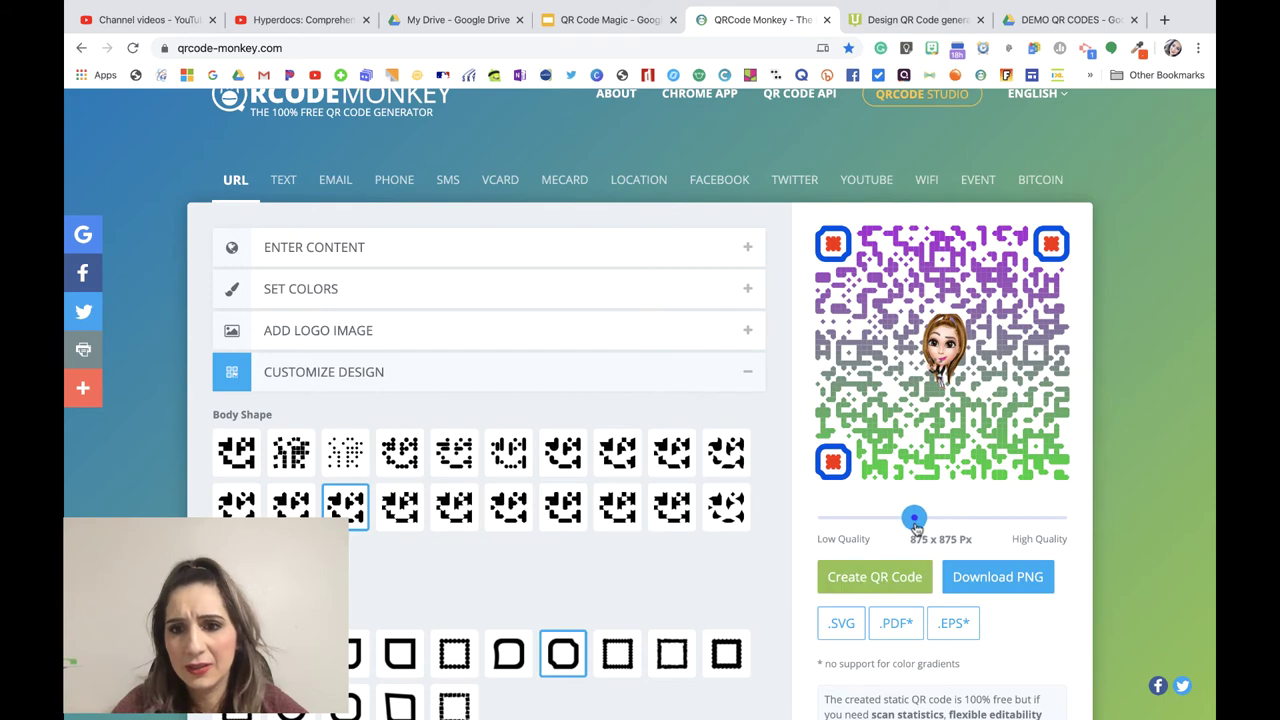
{"action": "left_click", "coordinate": [897, 578]}
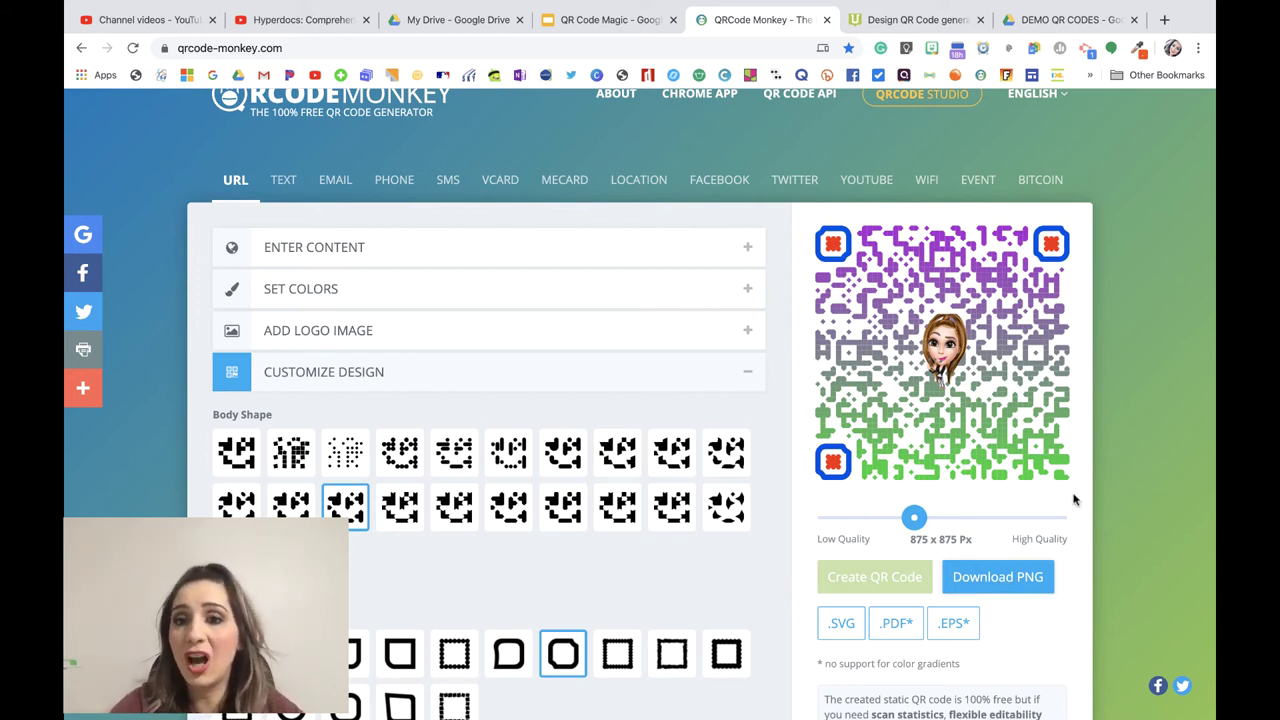
- Try to copy the QR code image from the preview for use in the QR Code Magic presentation
{"action": "right_click", "coordinate": [991, 400]}
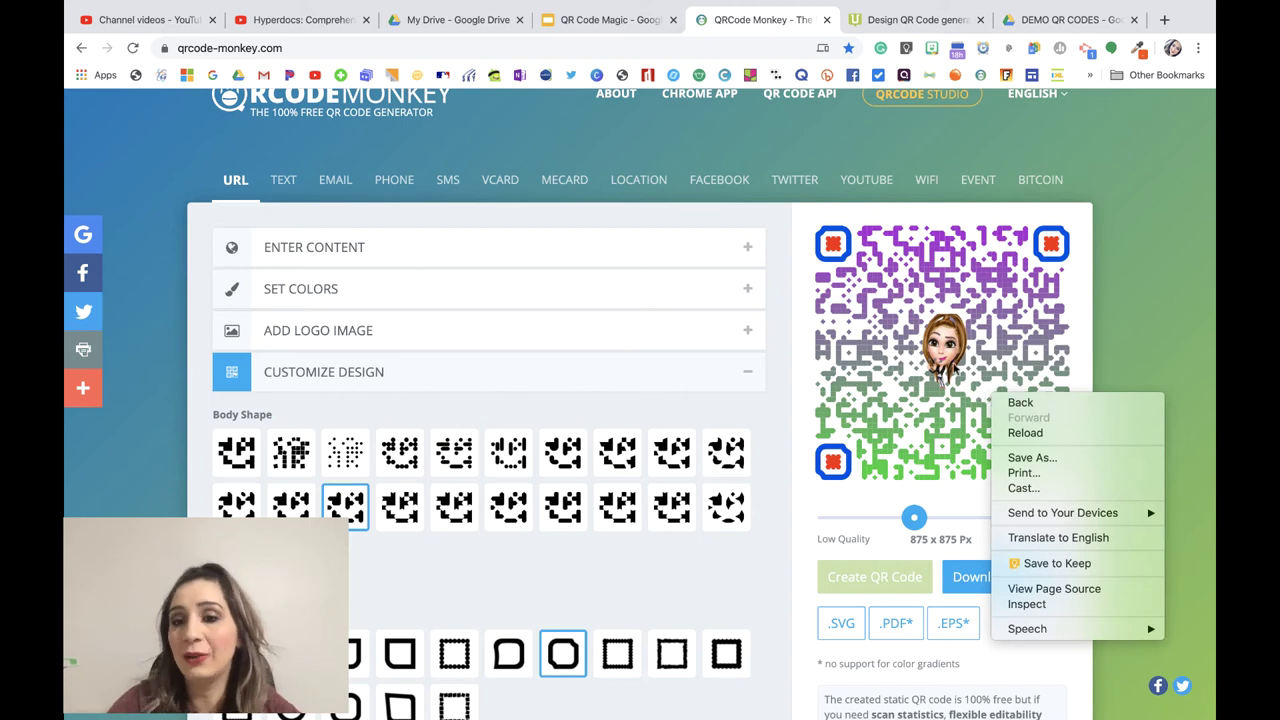
{"action": "left_click", "coordinate": [1074, 341]}
{"action": "right_click", "coordinate": [904, 336]}
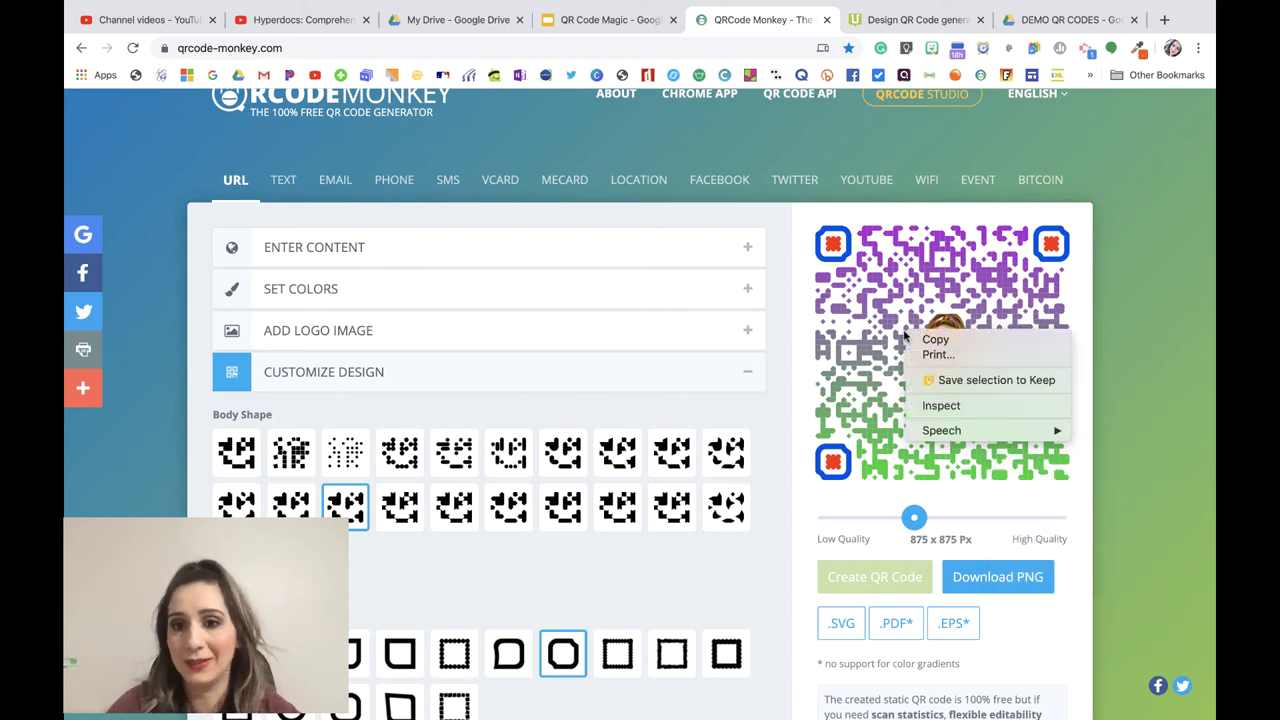
{"action": "left_click", "coordinate": [910, 340]}
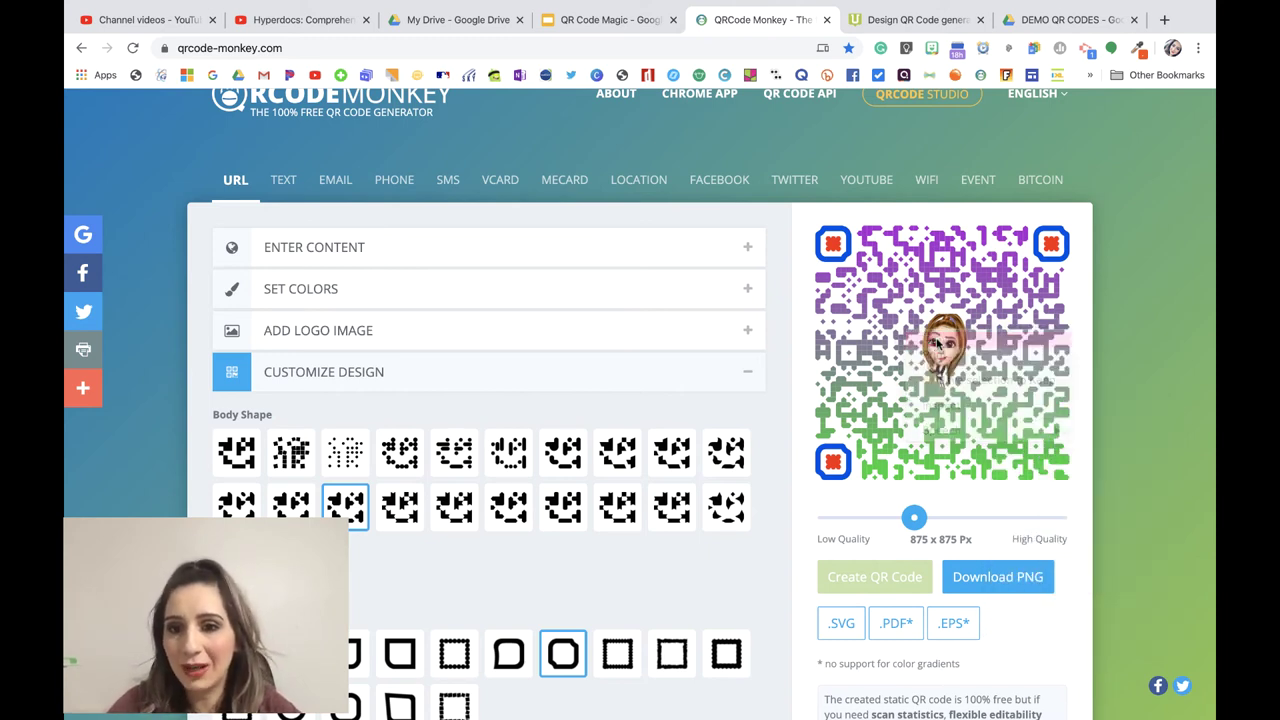
{"action": "left_click", "coordinate": [566, 22]}
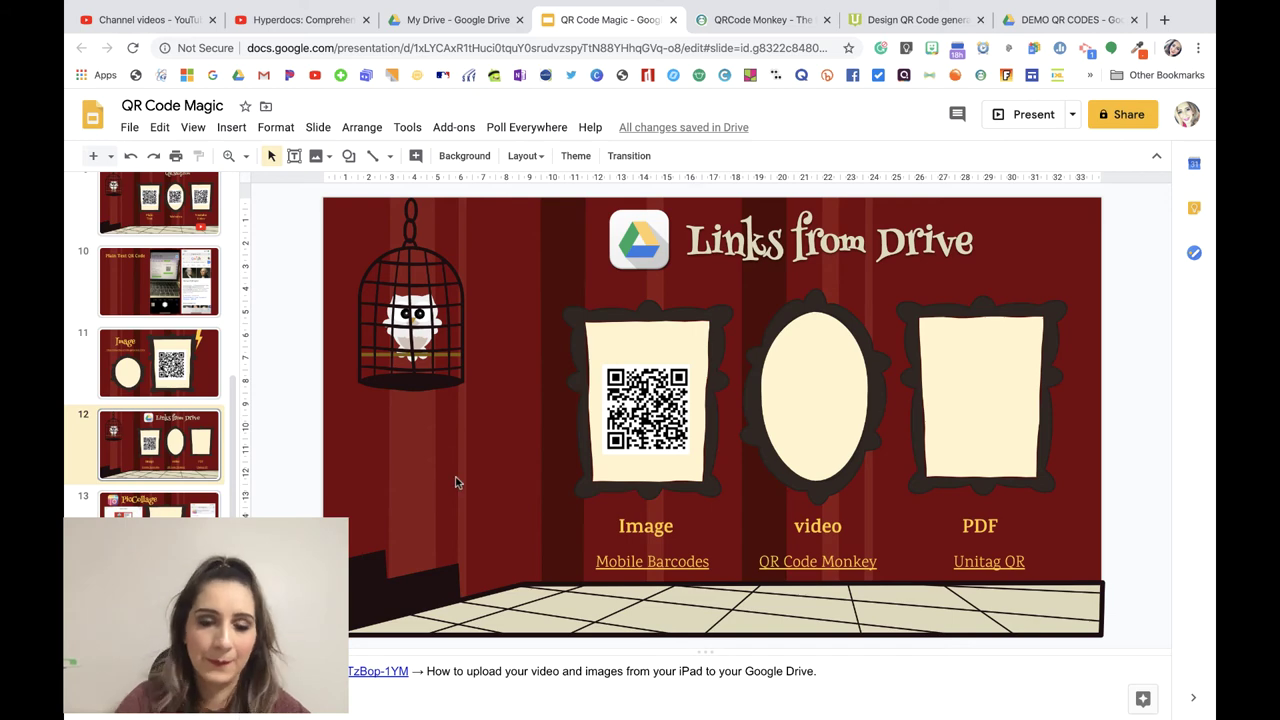
{"action": "left_click", "coordinate": [762, 22]}
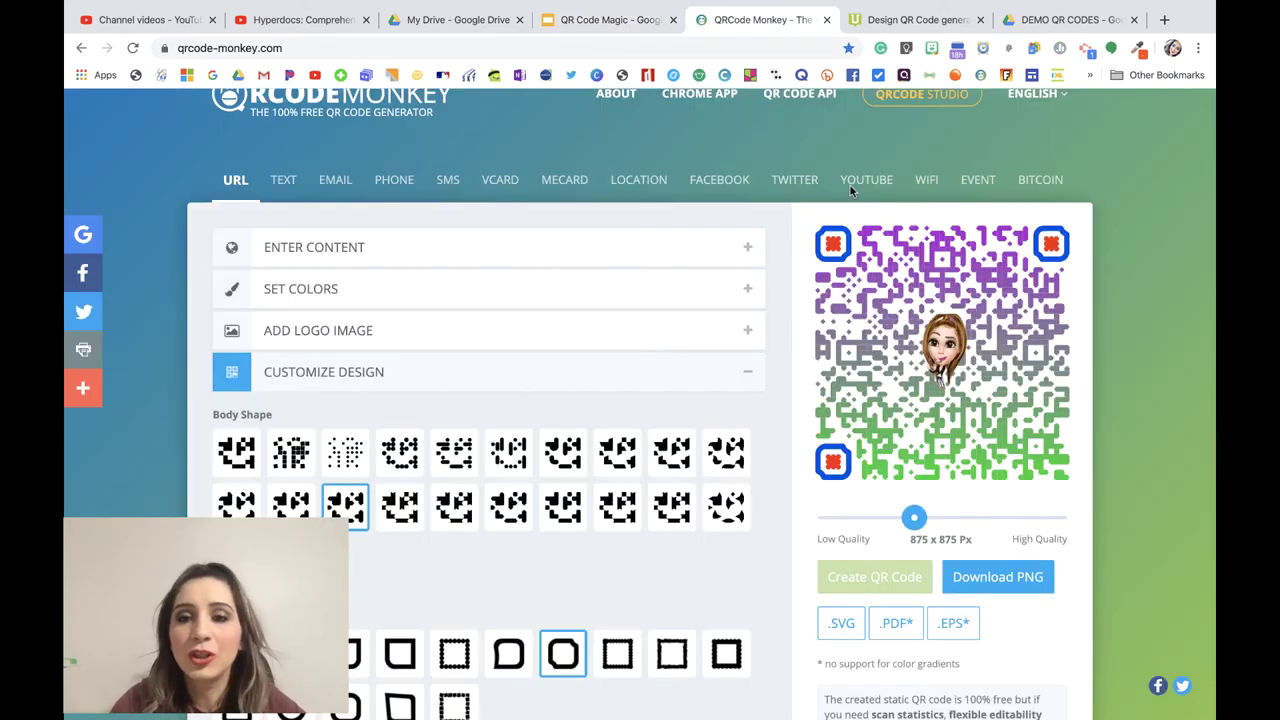
- Download the customized QR code as a PNG
{"action": "left_click", "coordinate": [1024, 590]}
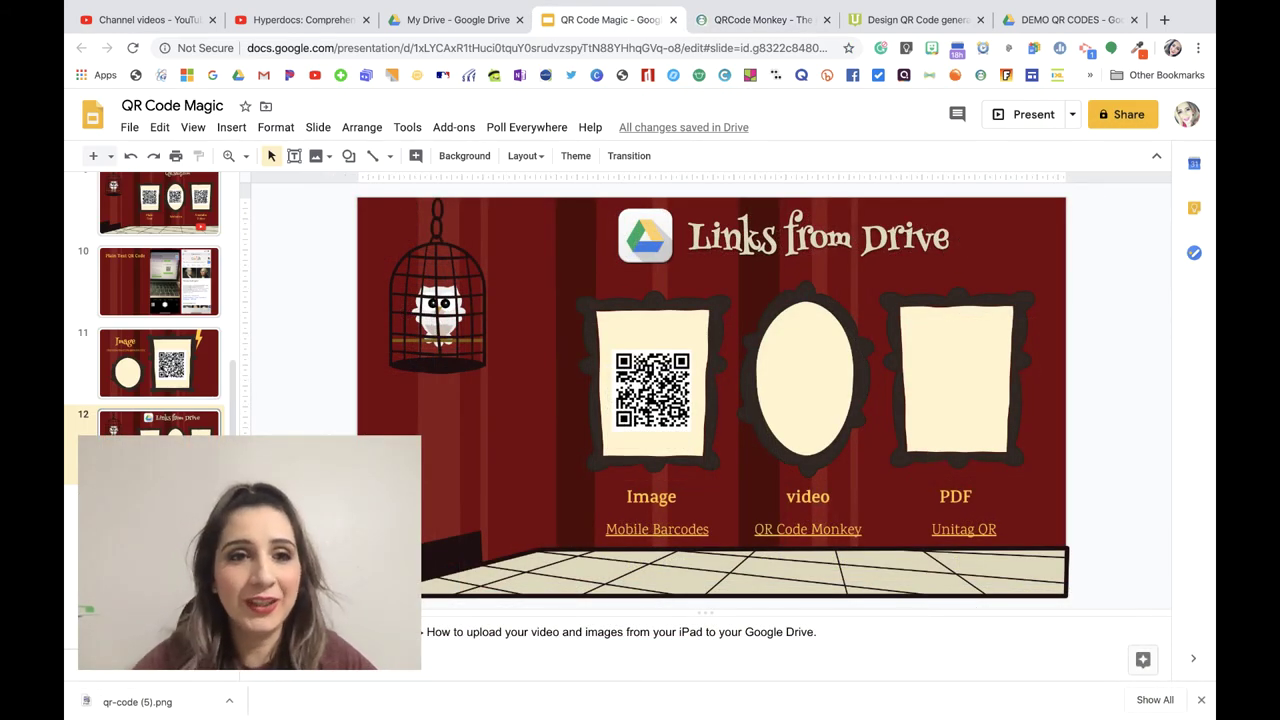
- Open the image source options for inserting a picture on the Links from Drive slide
{"action": "left_click", "coordinate": [231, 129]}
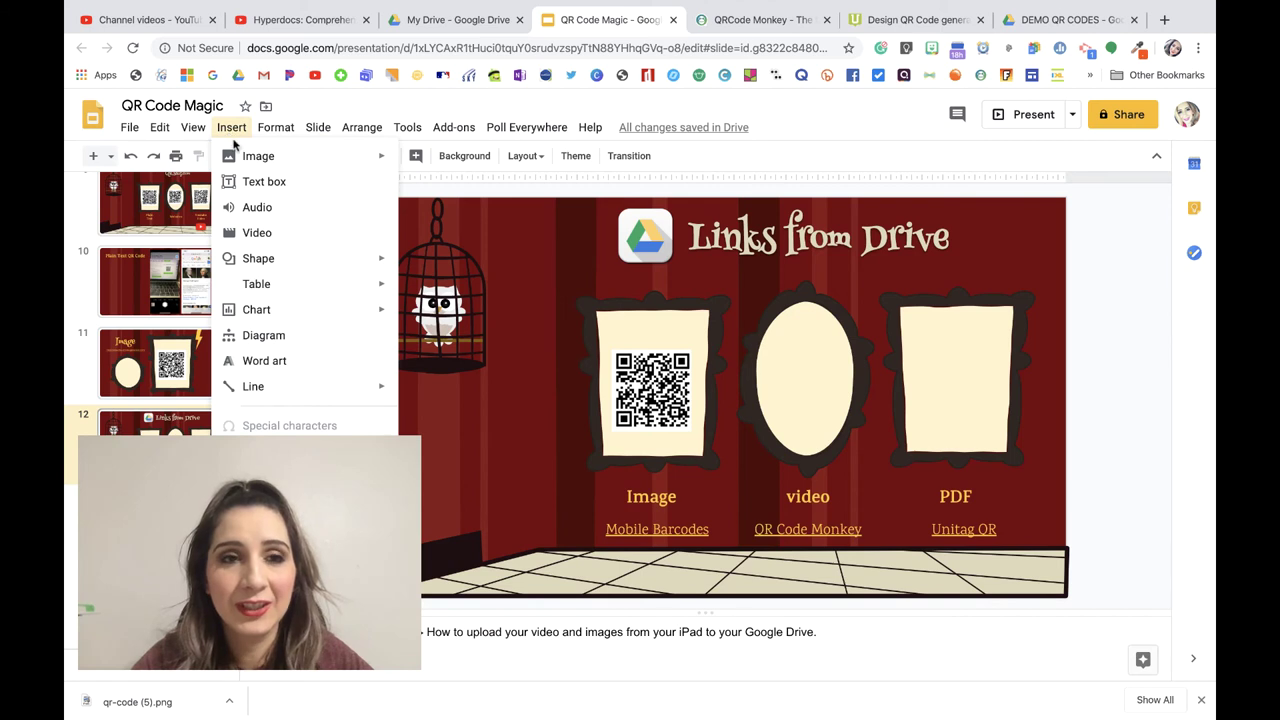
{"action": "mouse_move", "coordinate": [237, 160]}
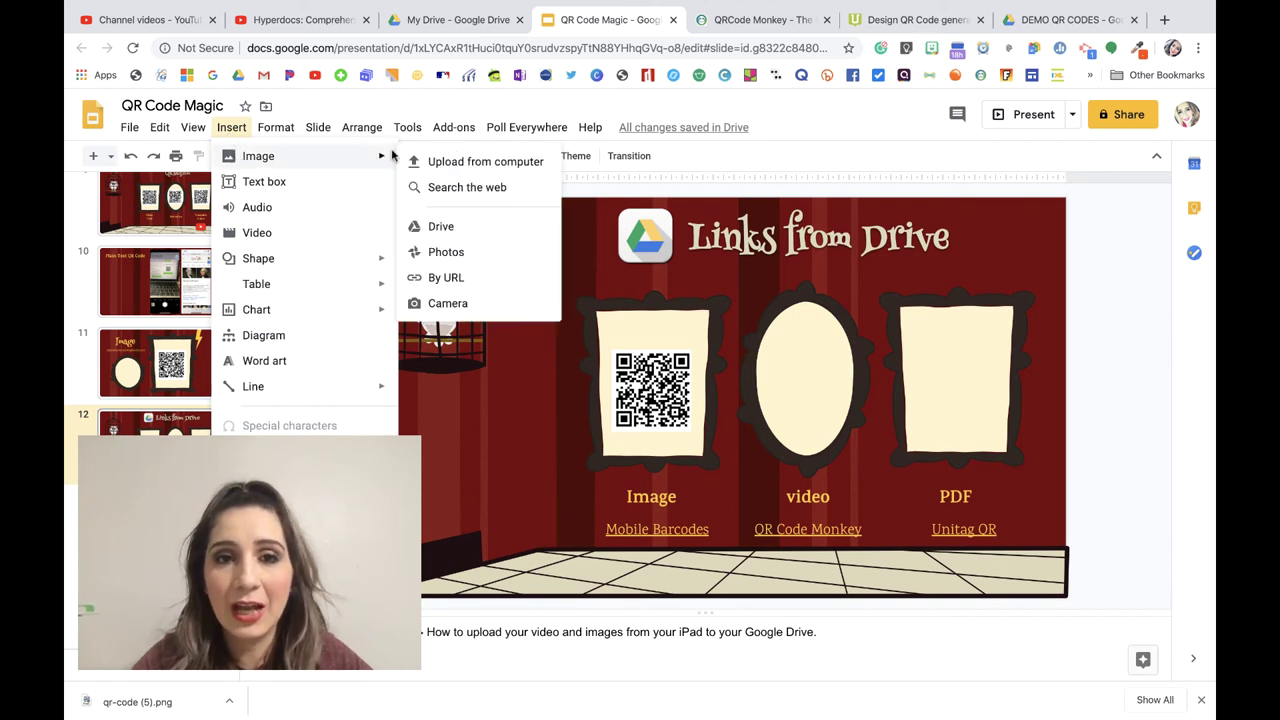
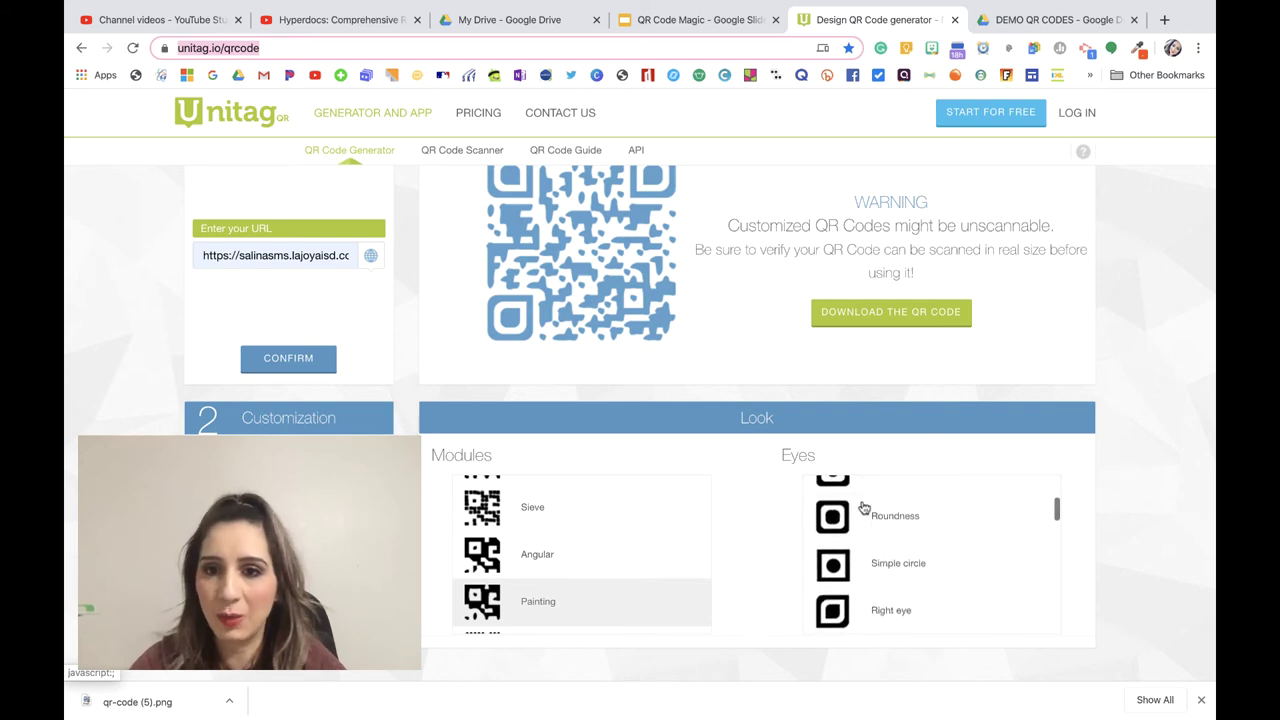
{"action": "scroll", "coordinate": [1040, 309], "scroll_direction": "up", "scroll_amount": 4}
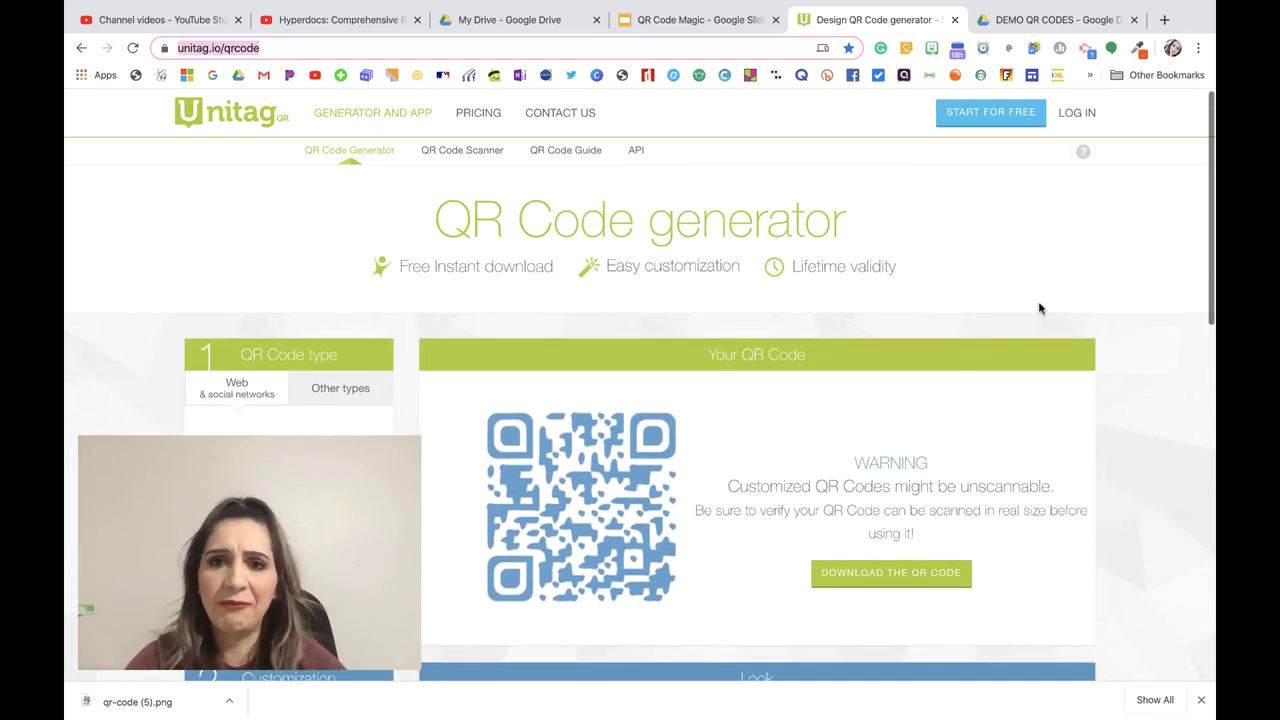
{"action": "scroll", "coordinate": [1037, 305], "scroll_direction": "down", "scroll_amount": 4}
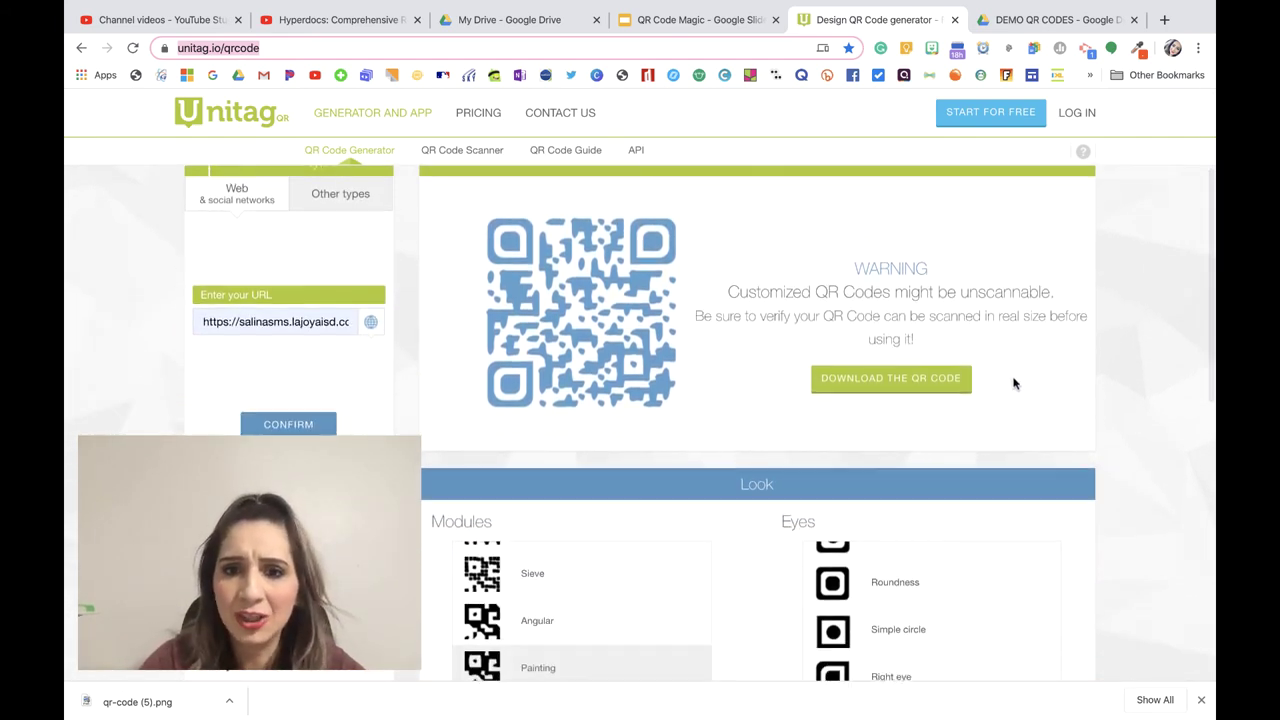
{"action": "scroll", "coordinate": [1014, 380], "scroll_direction": "down", "scroll_amount": 3}
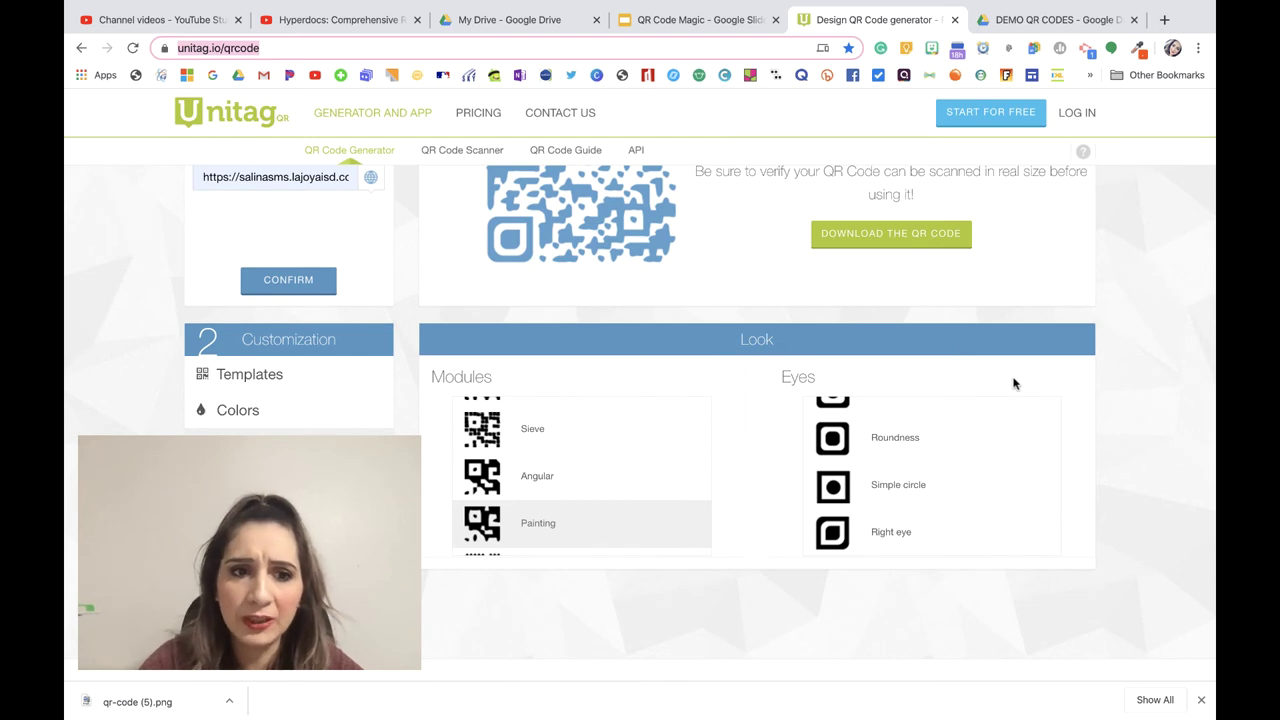
{"action": "scroll", "coordinate": [548, 472], "scroll_direction": "up", "scroll_amount": 3}
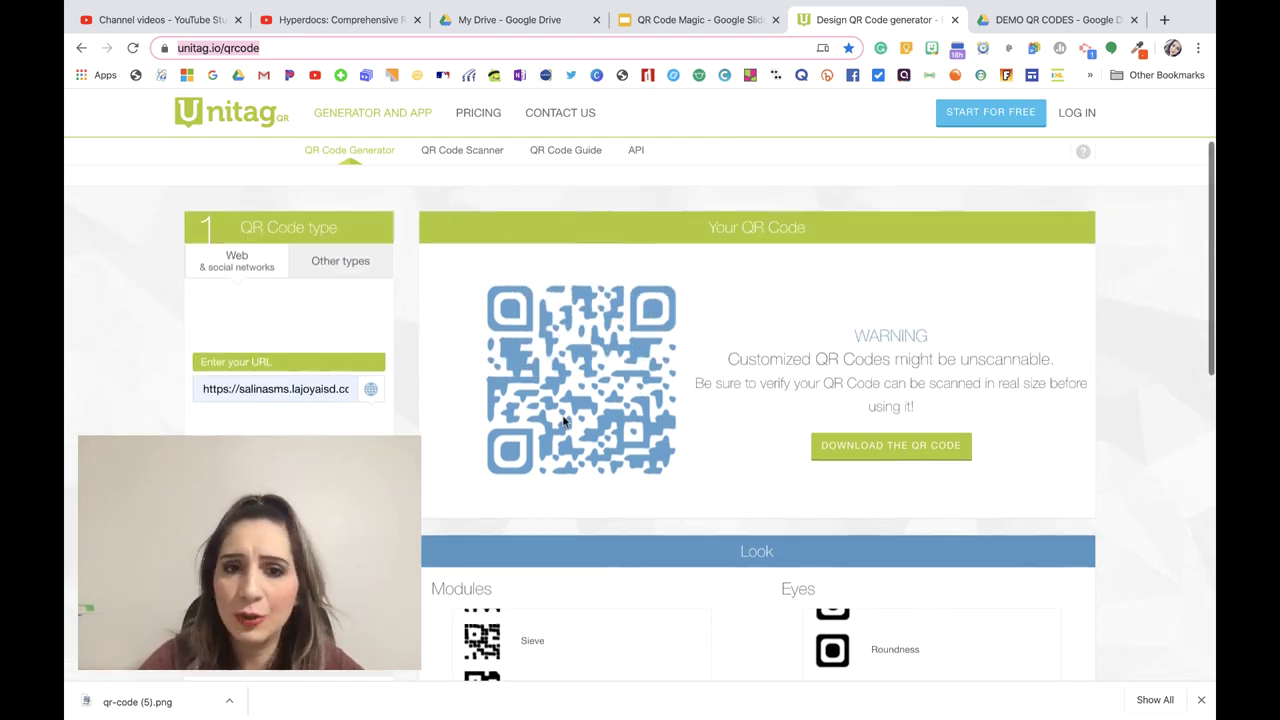
- Switch to the DEMO QR CODES folder in Google Drive, preview Reading Resources 1.1.pdf and review its linked reading resources
{"action": "left_click", "coordinate": [1000, 19]}
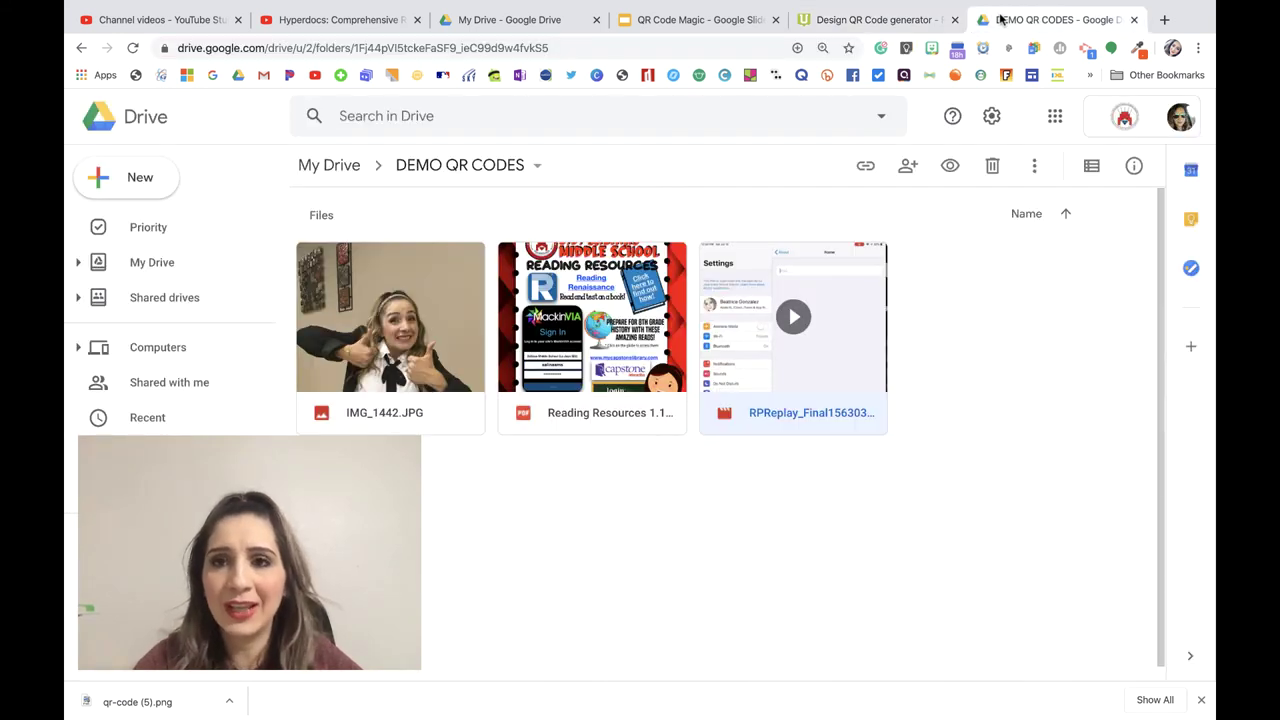
{"action": "left_click", "coordinate": [578, 417]}
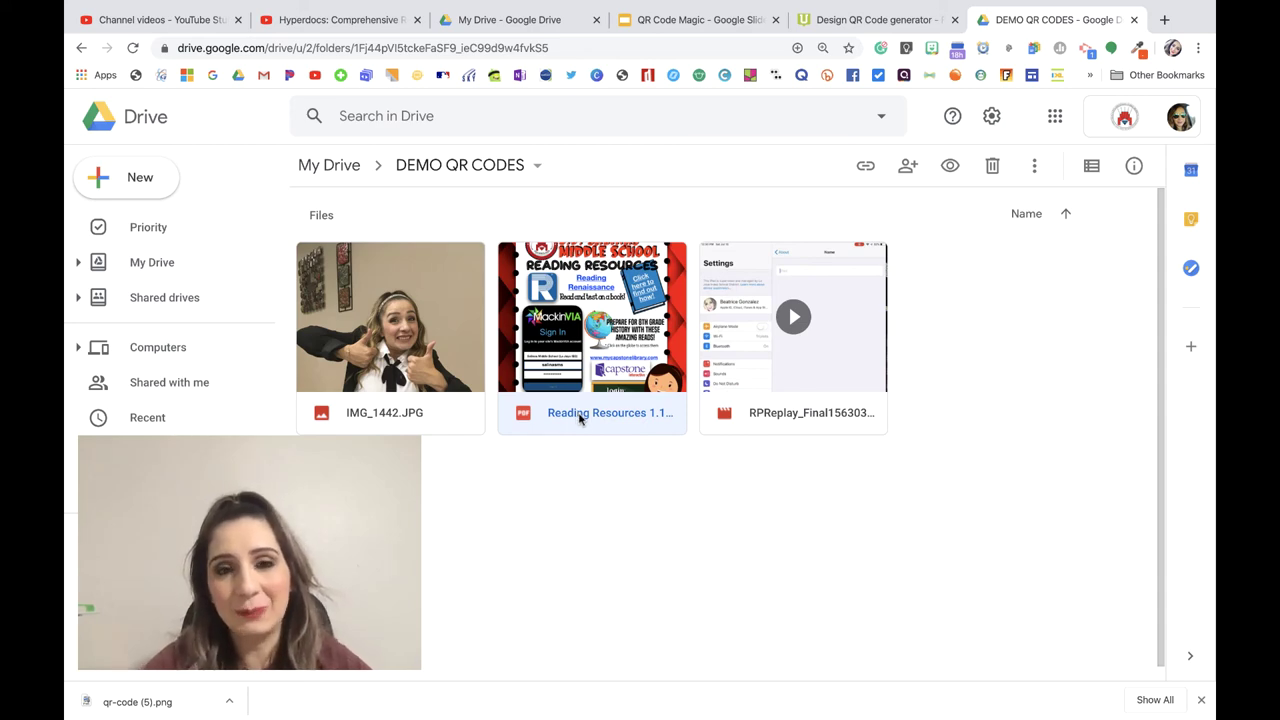
{"action": "double_click", "coordinate": [578, 417]}
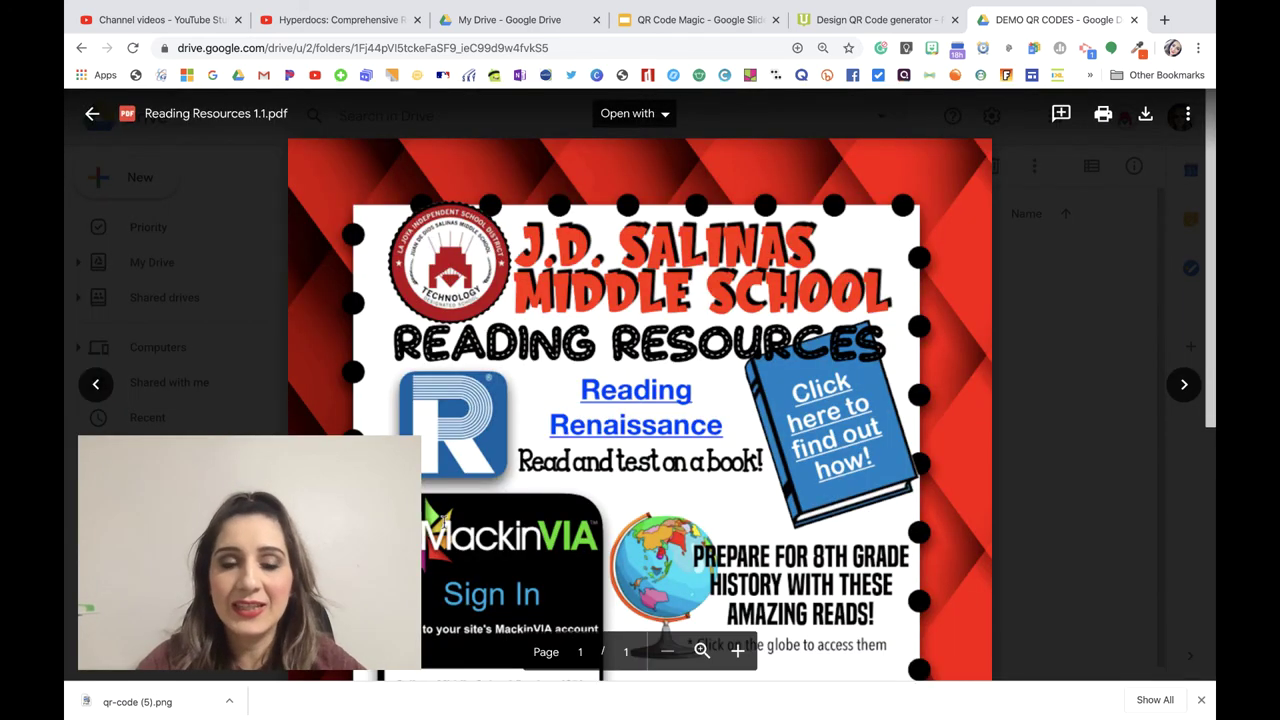
{"action": "scroll", "coordinate": [640, 400], "scroll_direction": "down", "scroll_amount": 2}
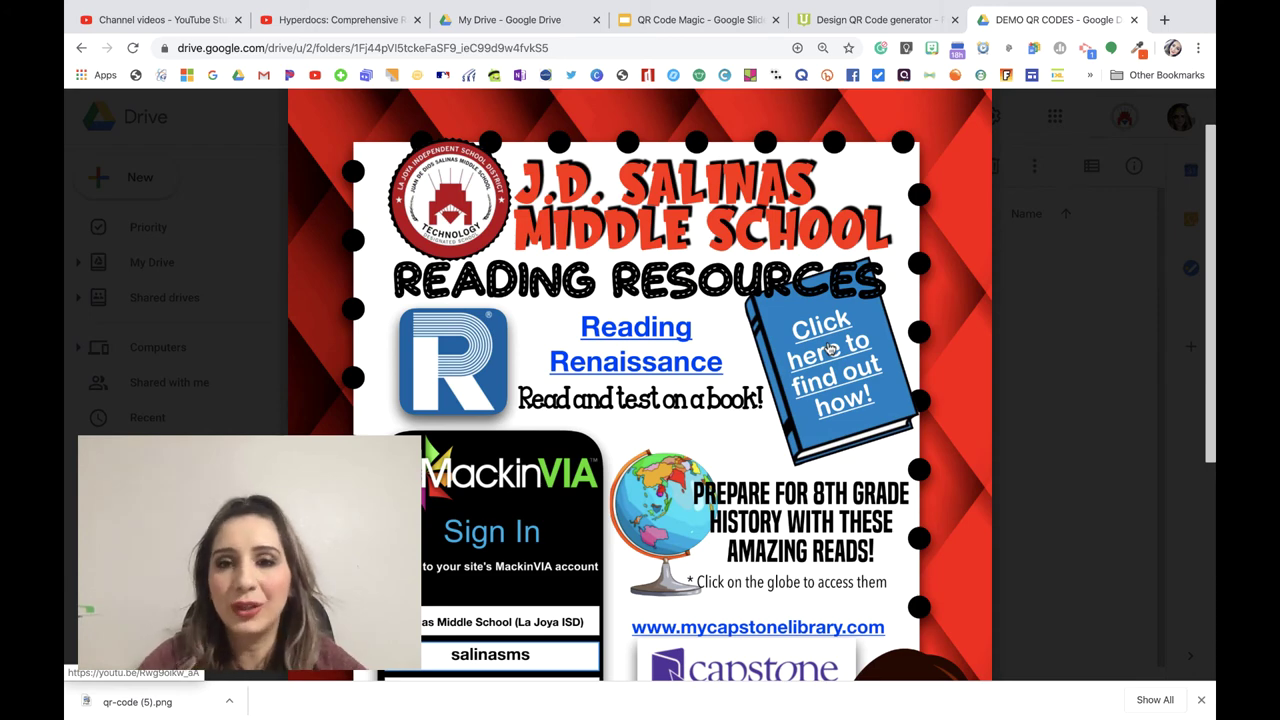
{"action": "scroll", "coordinate": [830, 348], "scroll_direction": "down", "scroll_amount": 3}
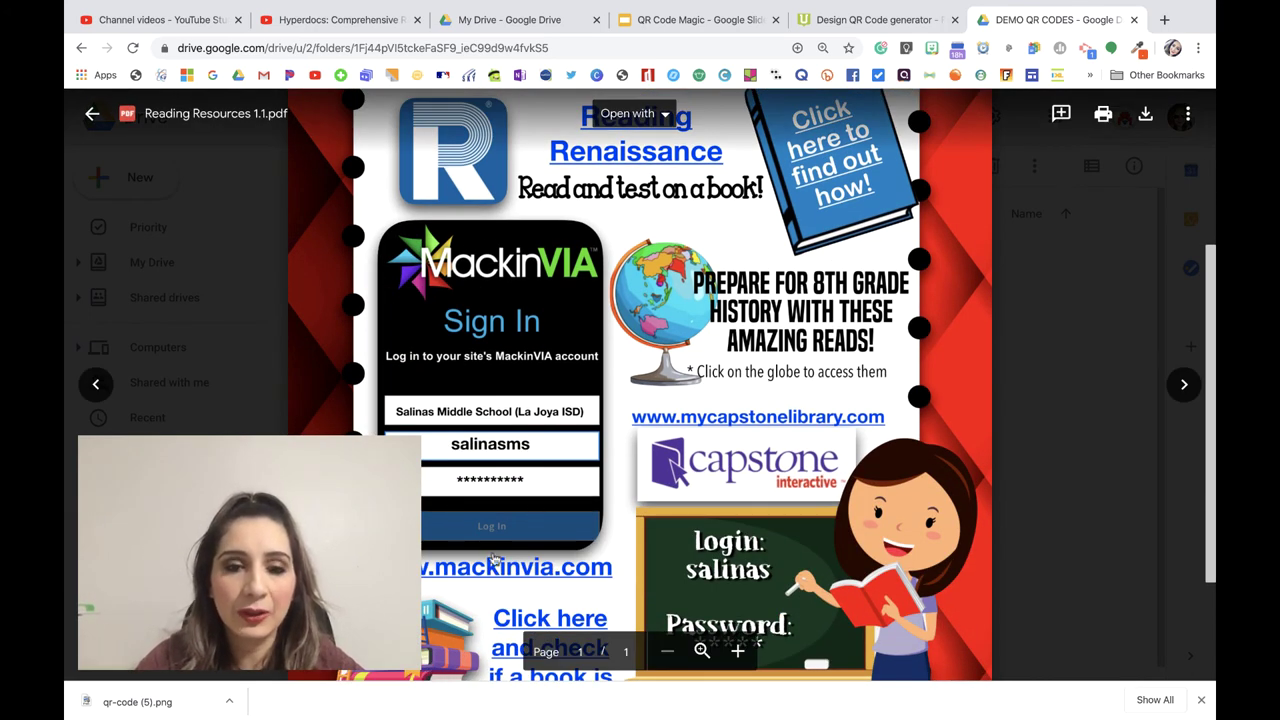
{"action": "scroll", "coordinate": [640, 300], "scroll_direction": "down", "scroll_amount": 2}
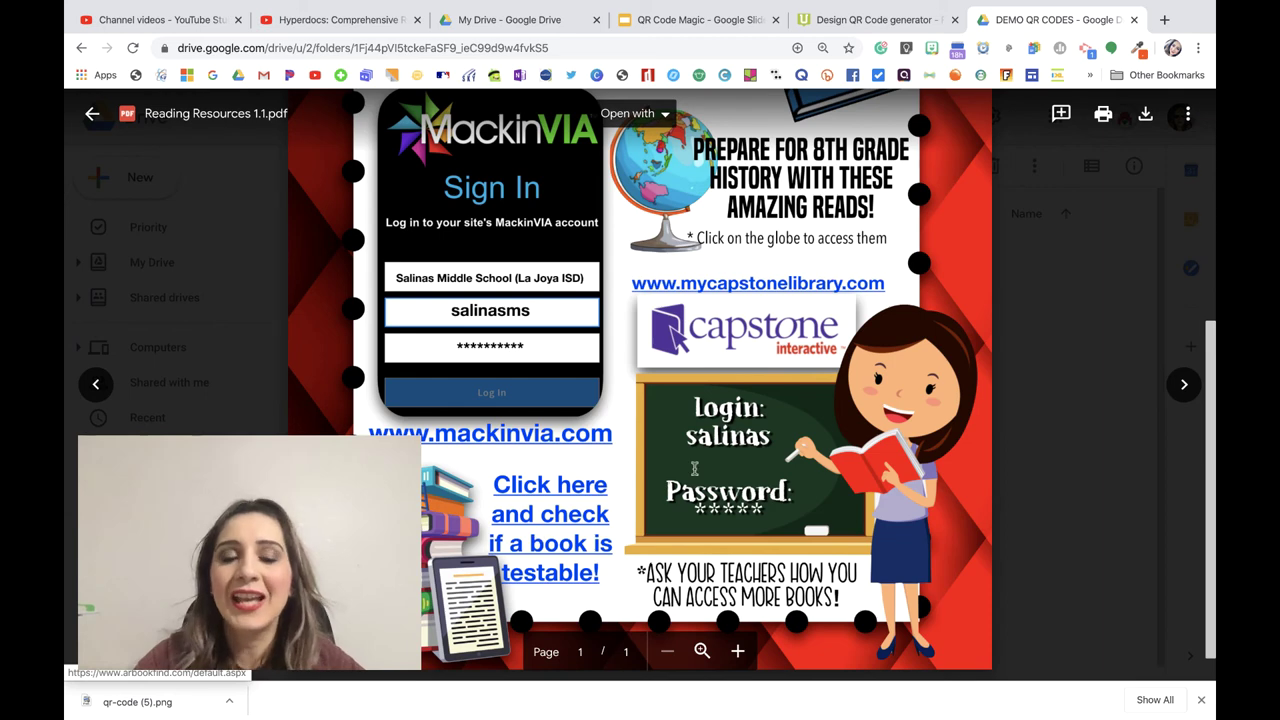
{"action": "scroll", "coordinate": [664, 200], "scroll_direction": "up", "scroll_amount": 2}
{"action": "scroll", "coordinate": [664, 315], "scroll_direction": "up", "scroll_amount": 2}
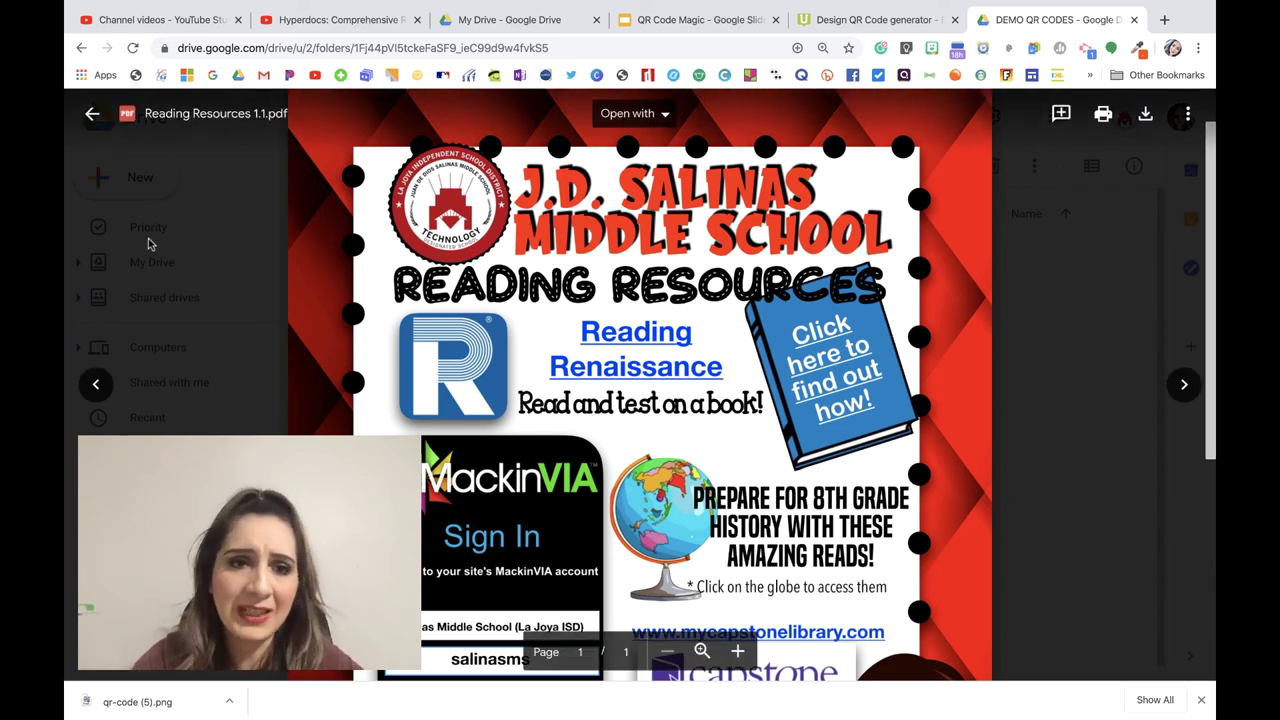
{"action": "left_click", "coordinate": [214, 249]}
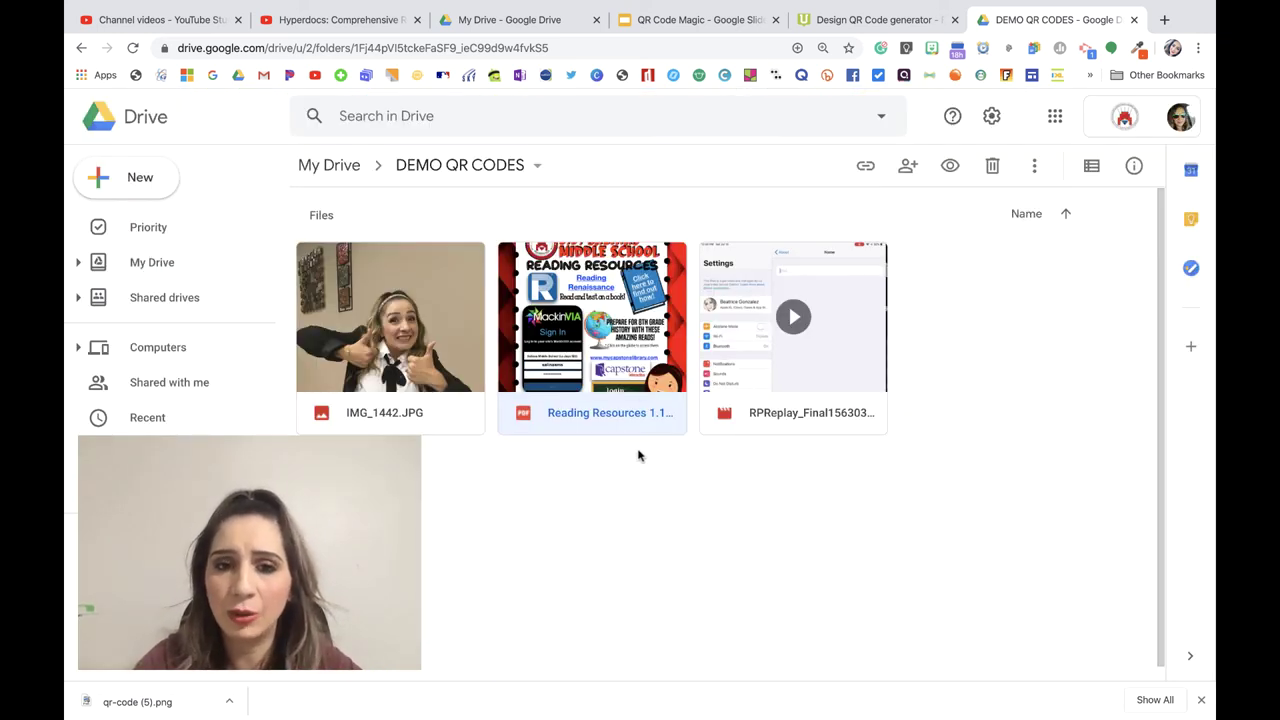
- Turn on link sharing for Reading Resources 1.1.pdf
{"action": "right_click", "coordinate": [612, 420]}
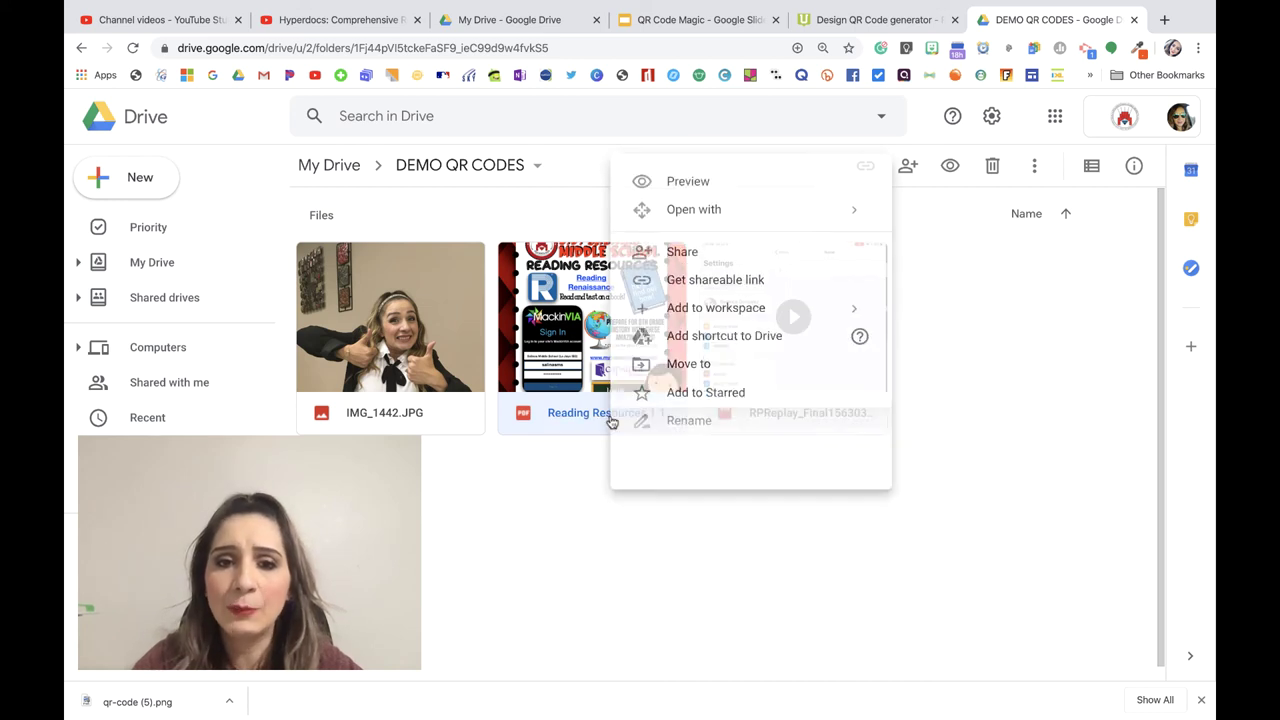
{"action": "left_click", "coordinate": [694, 290]}
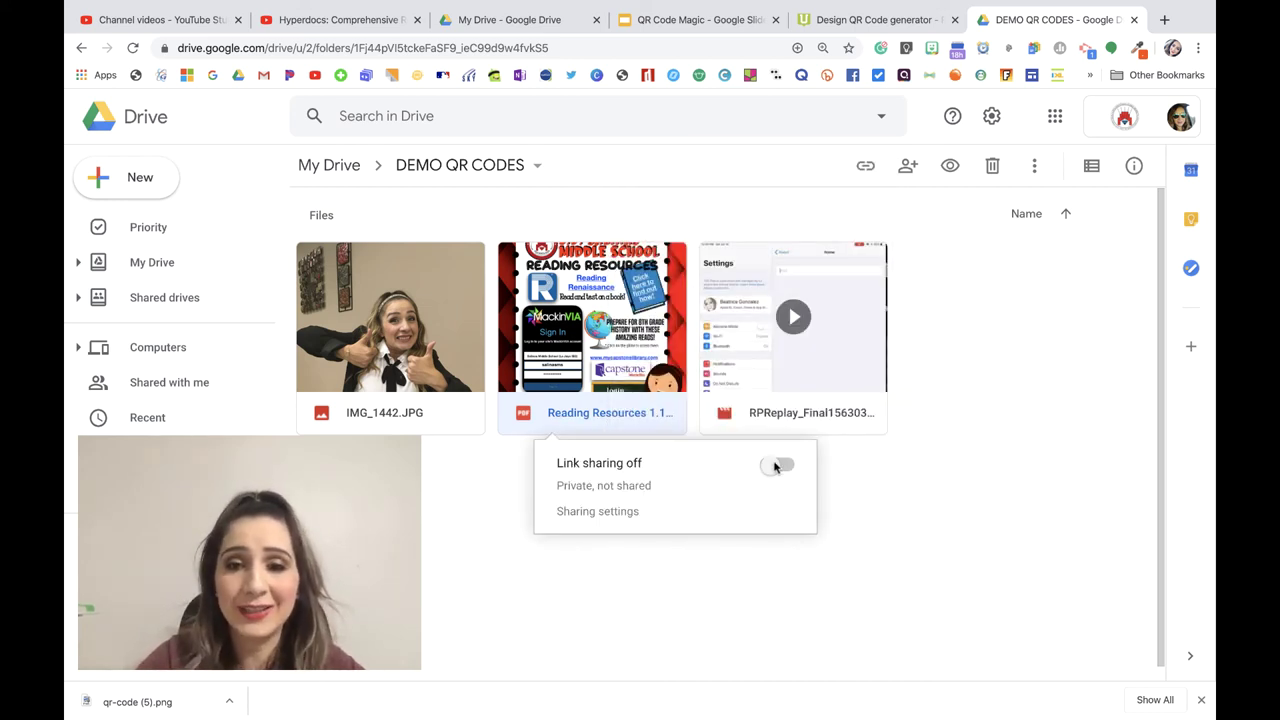
{"action": "left_click", "coordinate": [776, 466]}
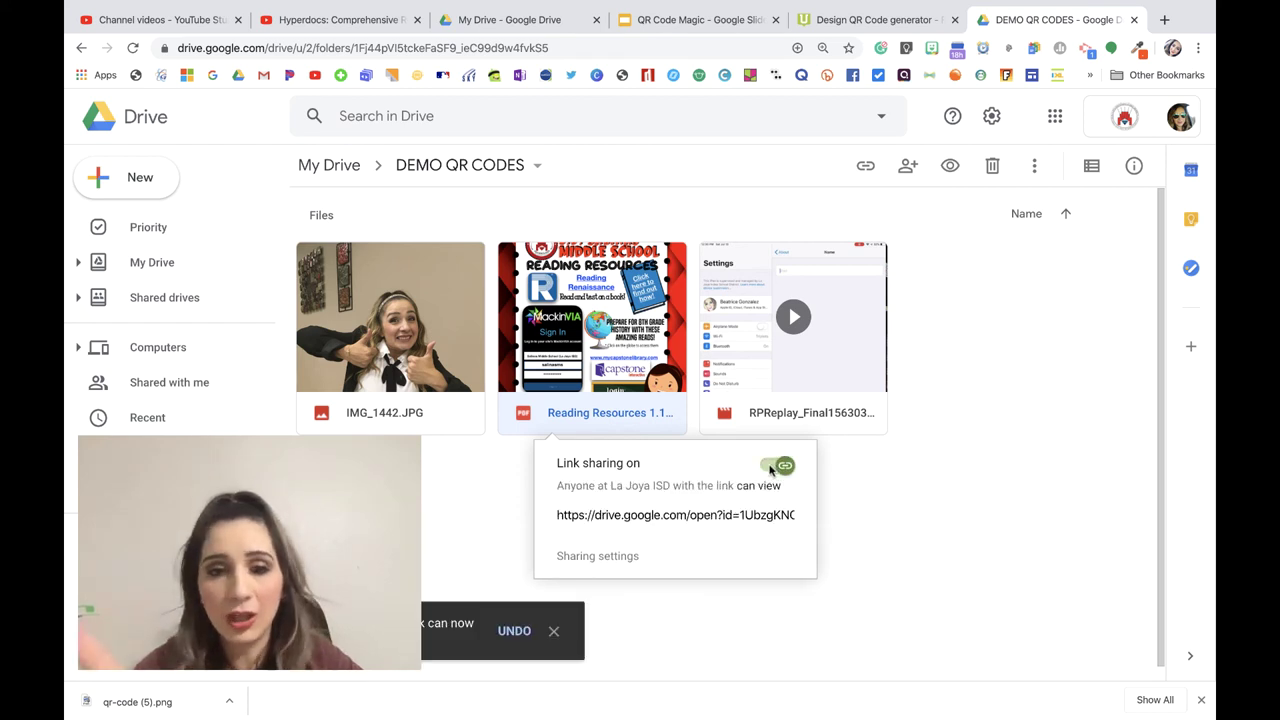
- Save the PDF's sharing as Anyone at La Joya ISD with the link can view, and copy its share link
{"action": "left_click", "coordinate": [593, 558]}
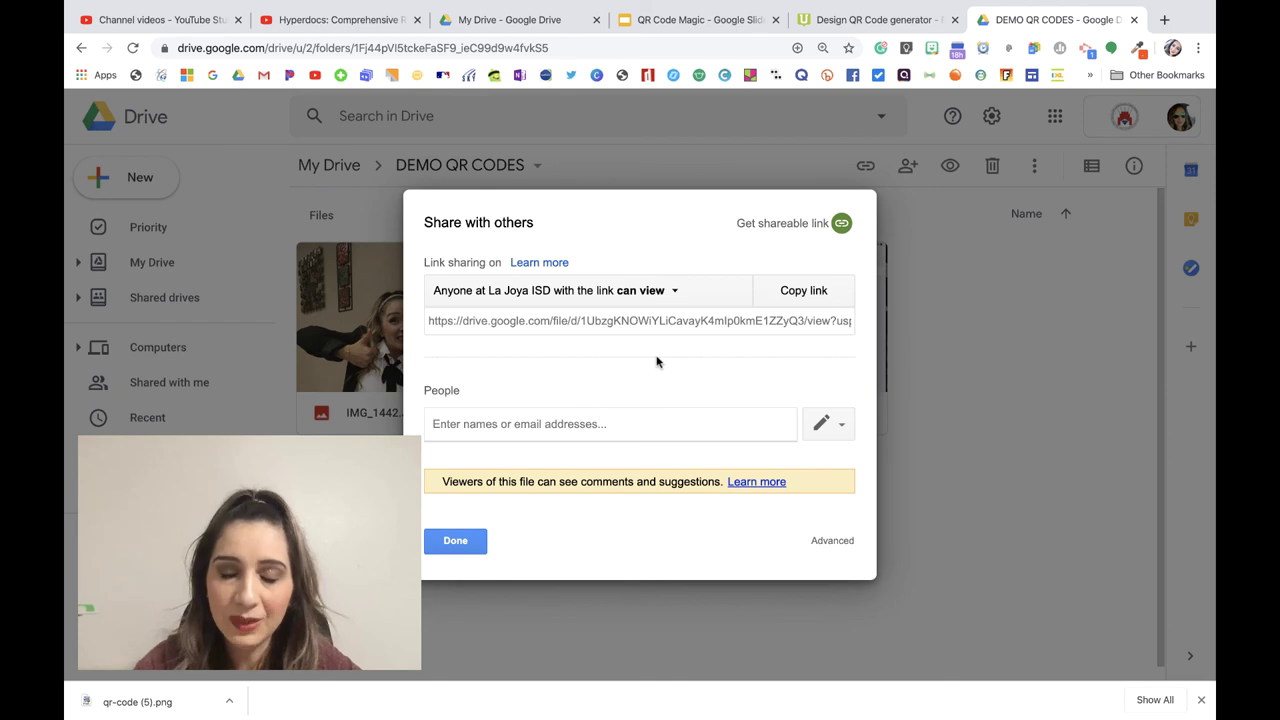
{"action": "left_click", "coordinate": [668, 295]}
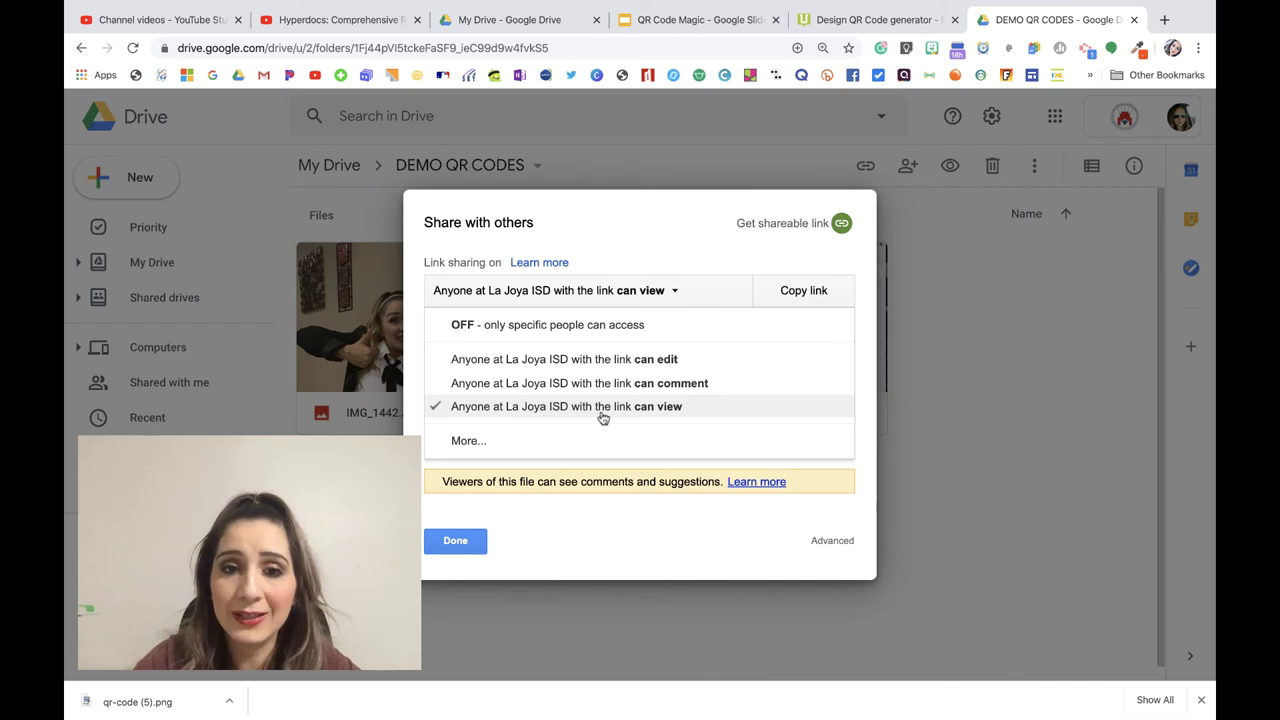
{"action": "left_click", "coordinate": [455, 447]}
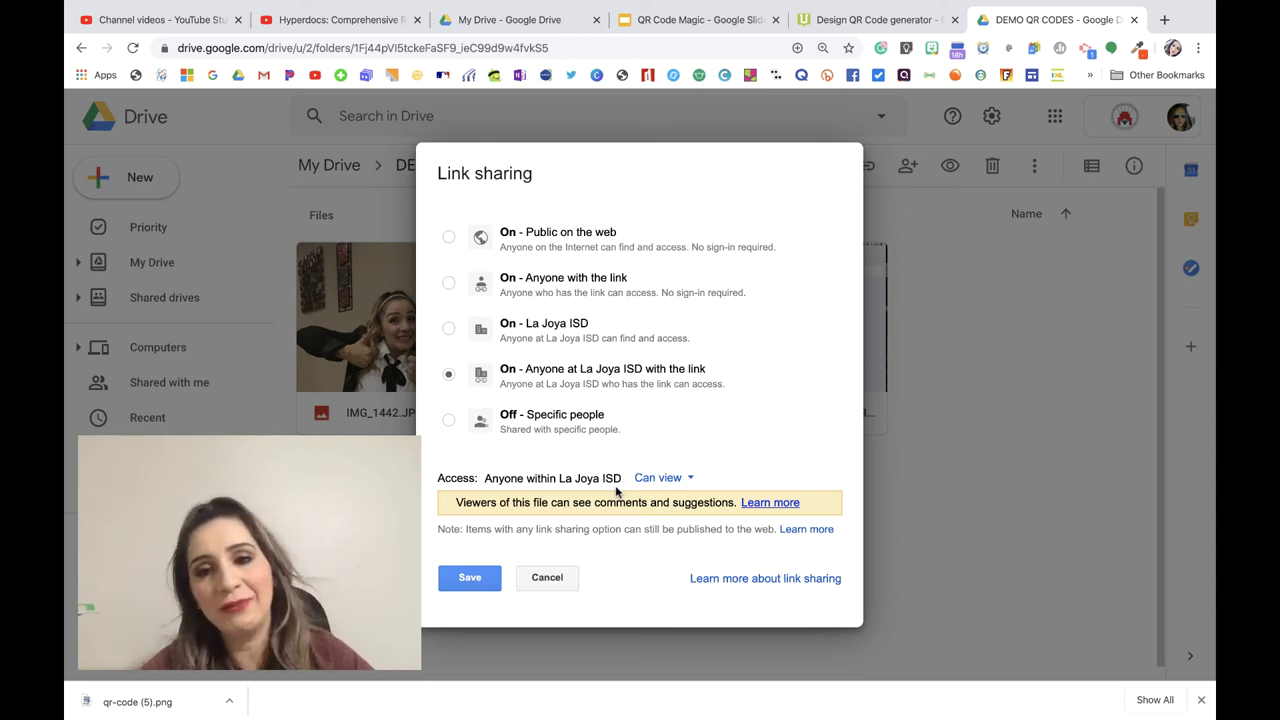
{"action": "left_click", "coordinate": [462, 580]}
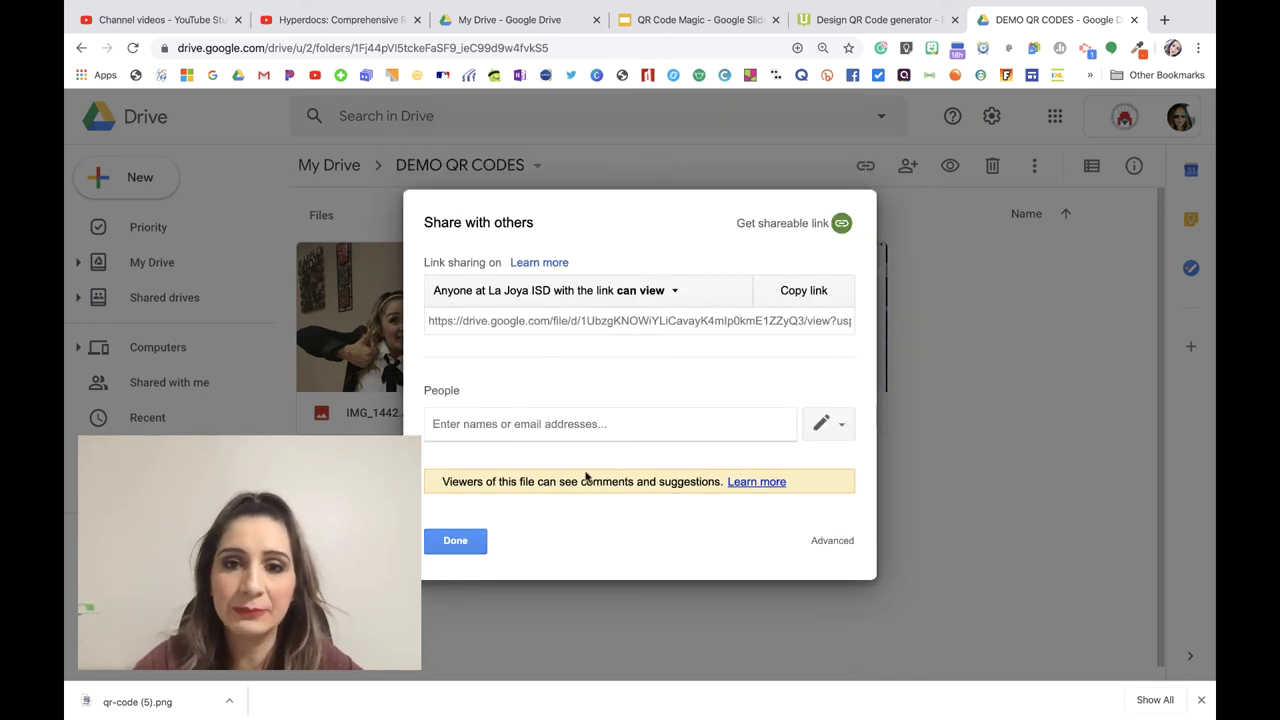
{"action": "left_click", "coordinate": [800, 292]}
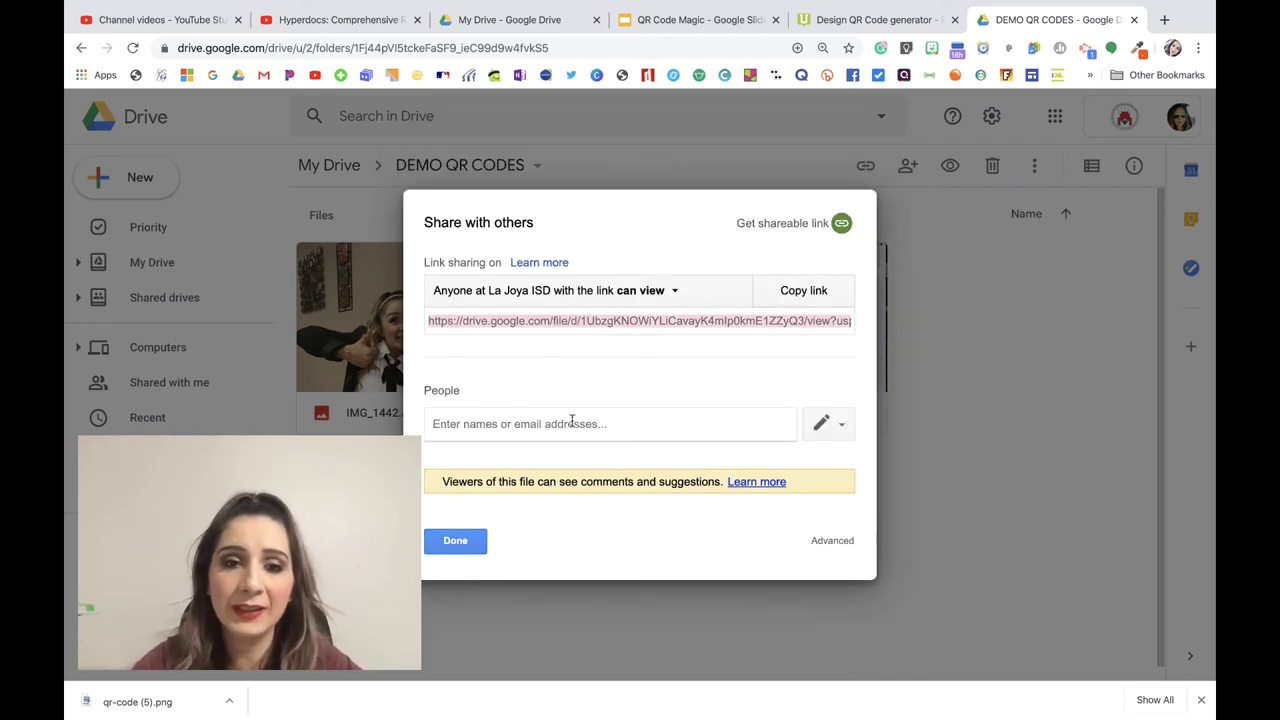
{"action": "left_click", "coordinate": [452, 540]}
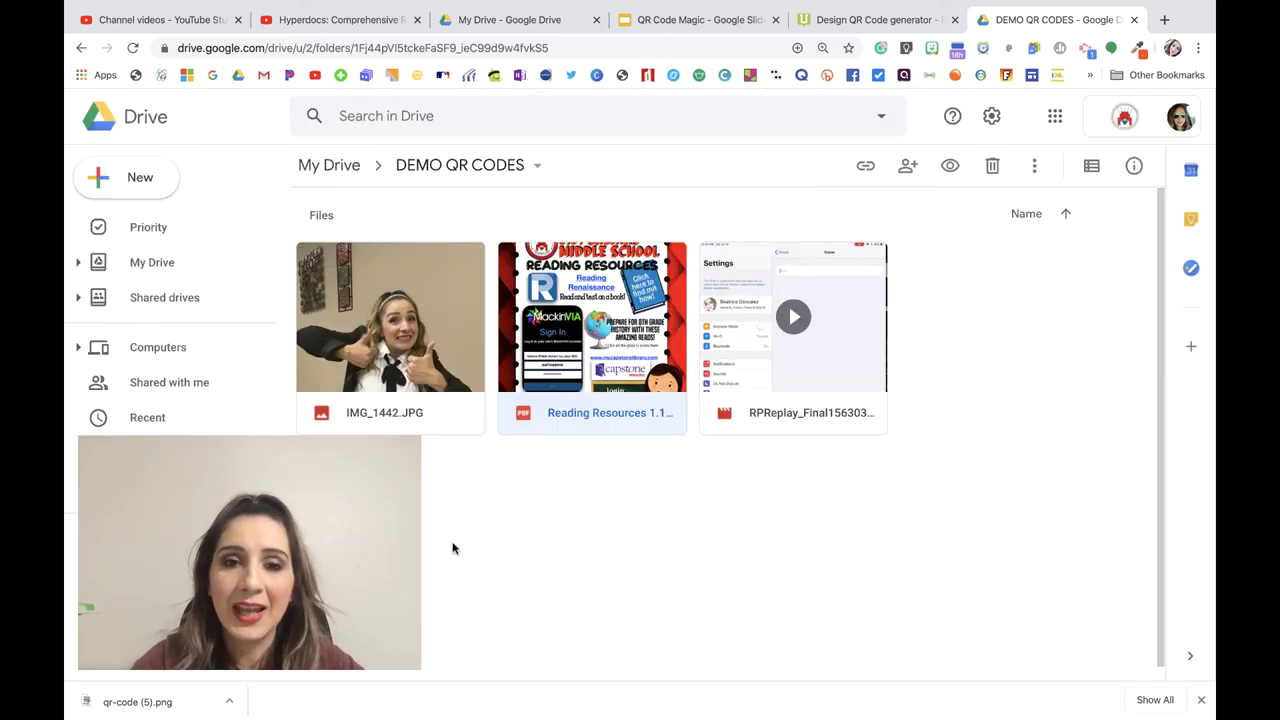
- Switch to the Unitag QR code generator, replace the URL with the copied PDF share link and generate the code
{"action": "left_click", "coordinate": [830, 22]}
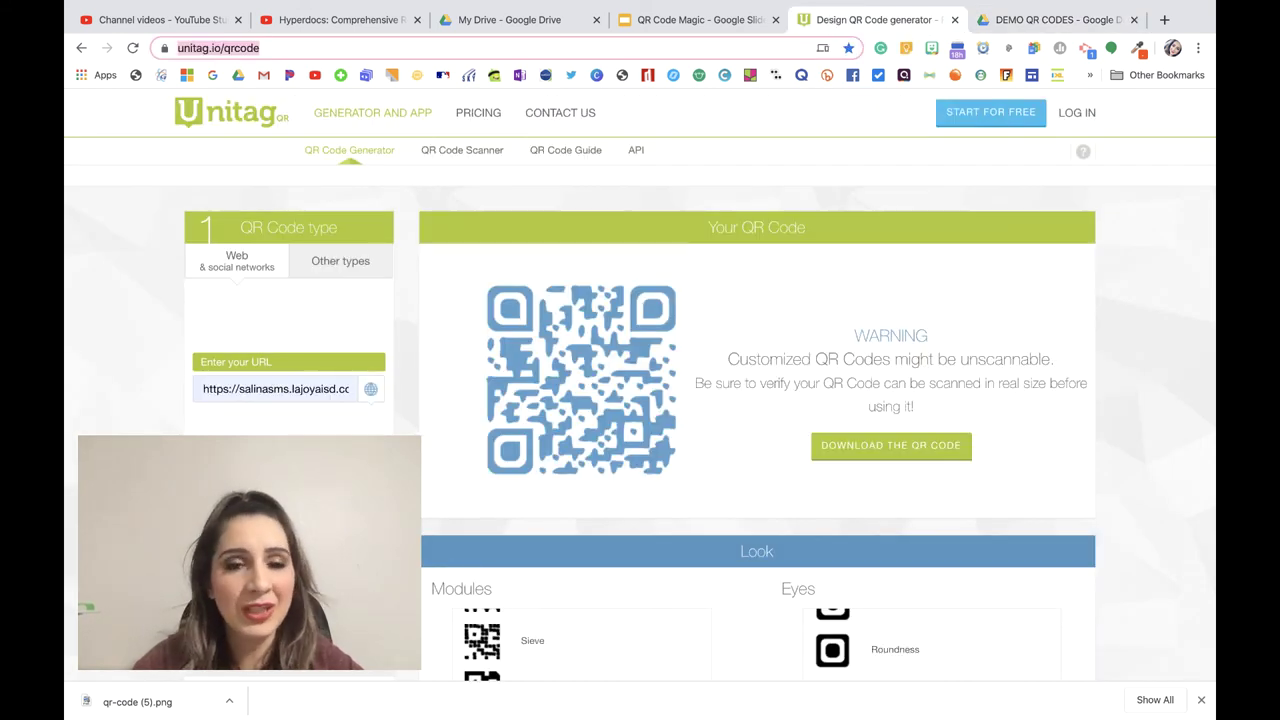
{"action": "left_click", "coordinate": [275, 389]}
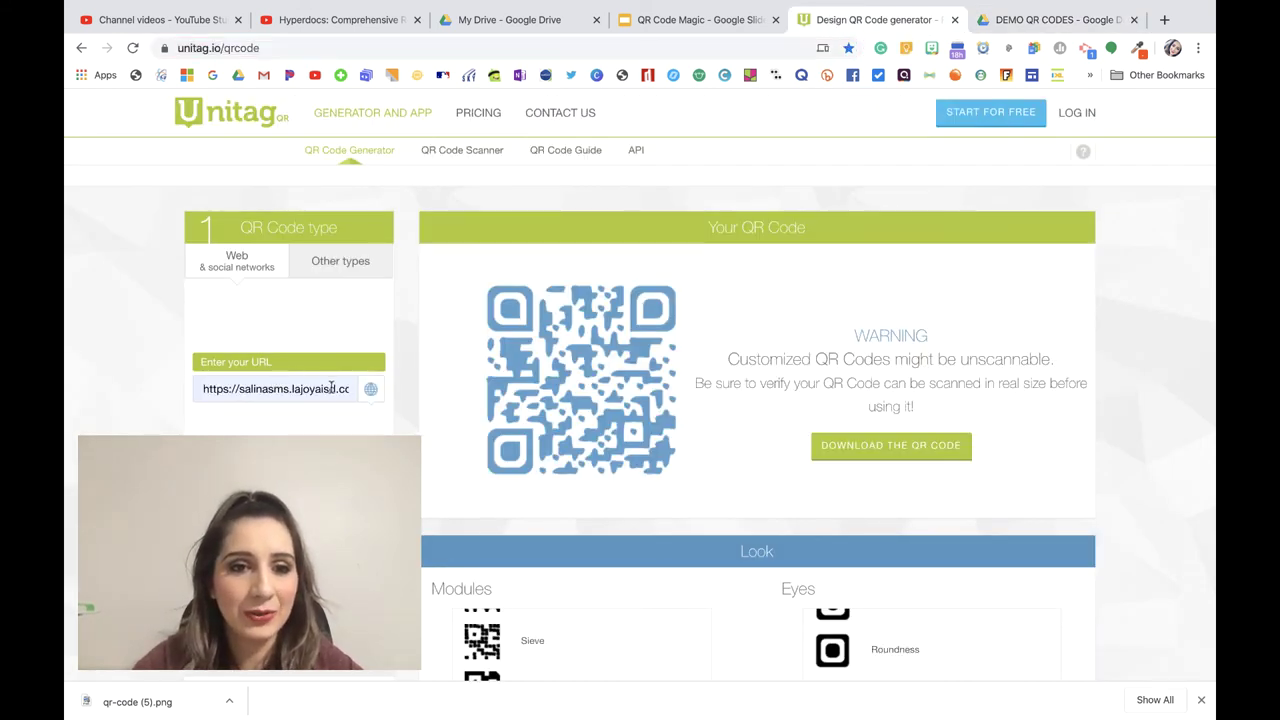
{"action": "key", "text": "super+a"}
{"action": "key", "text": "BackSpace"}
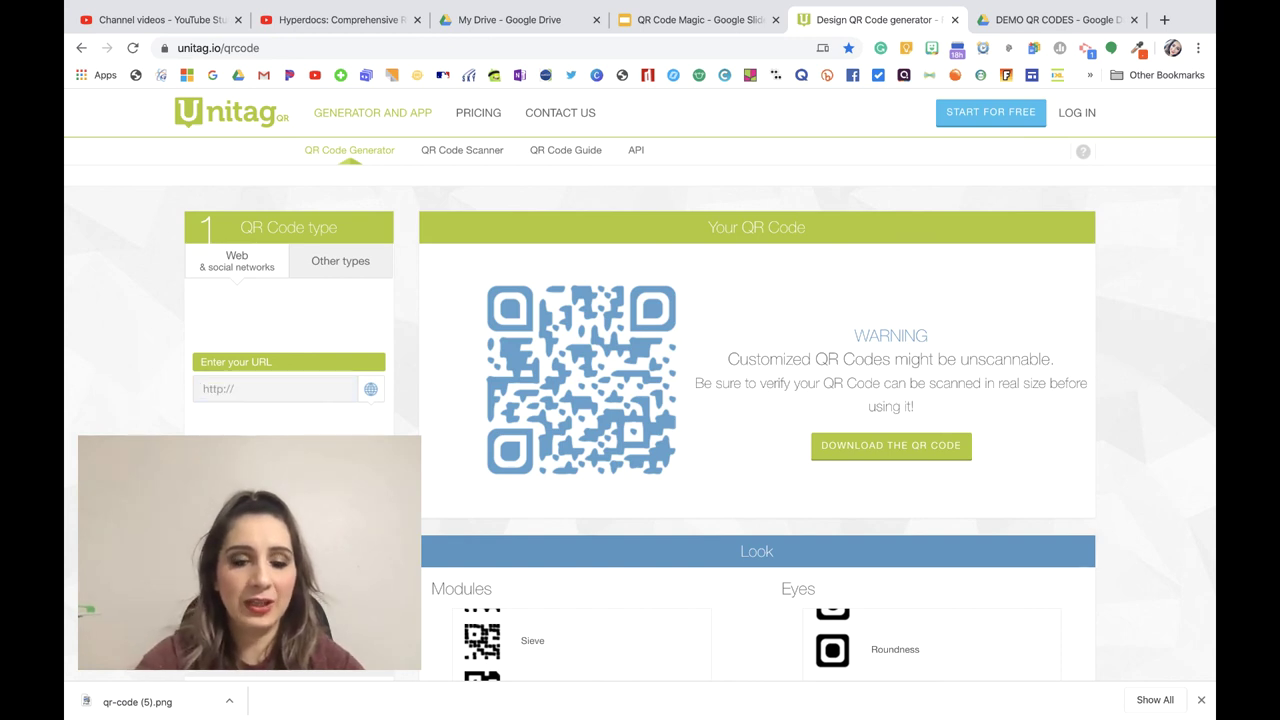
{"action": "key", "text": "super+v"}
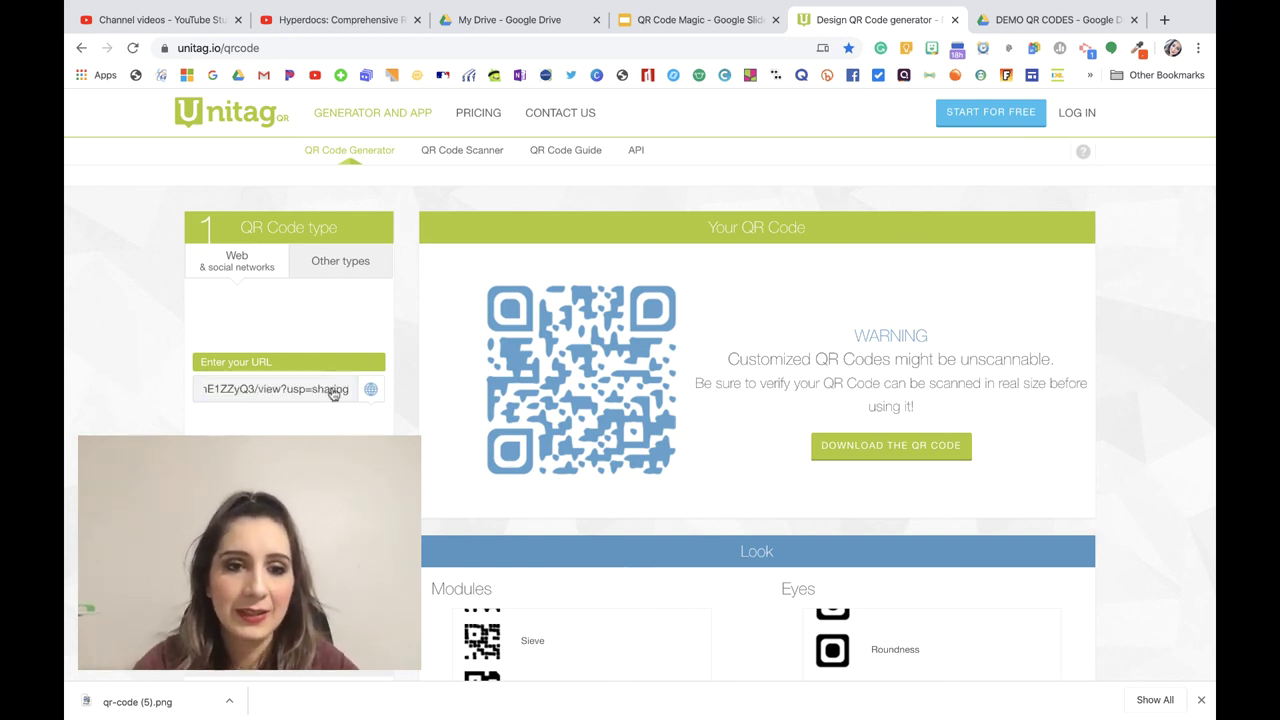
{"action": "key", "text": "Return"}
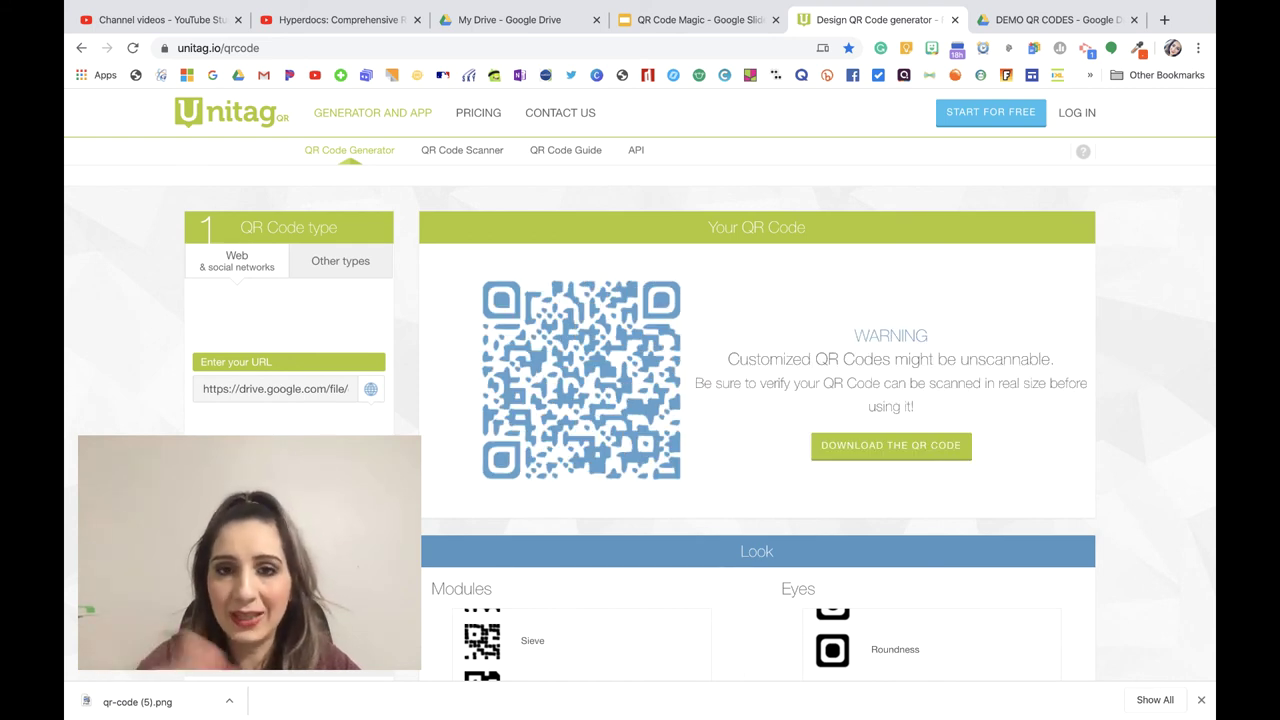
- Show the ready-made QR code templates in the customization section
{"action": "scroll", "coordinate": [757, 420], "scroll_direction": "down", "scroll_amount": 3}
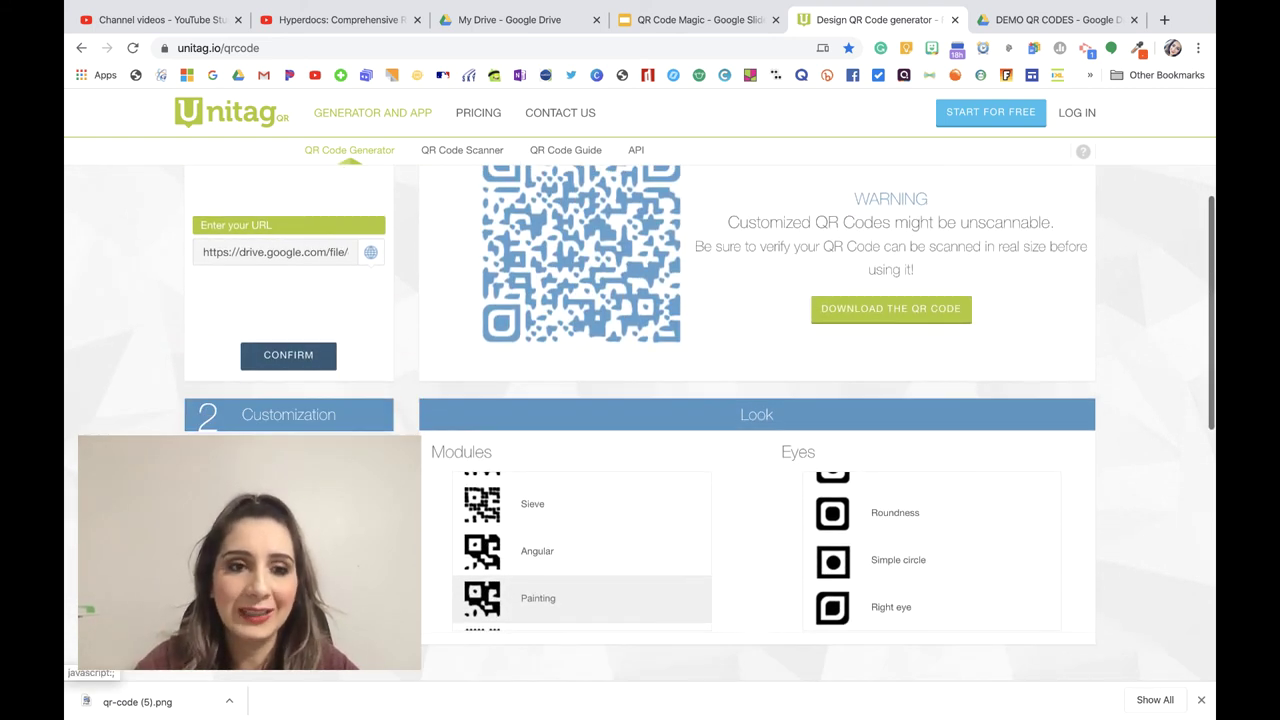
{"action": "left_click", "coordinate": [265, 457]}
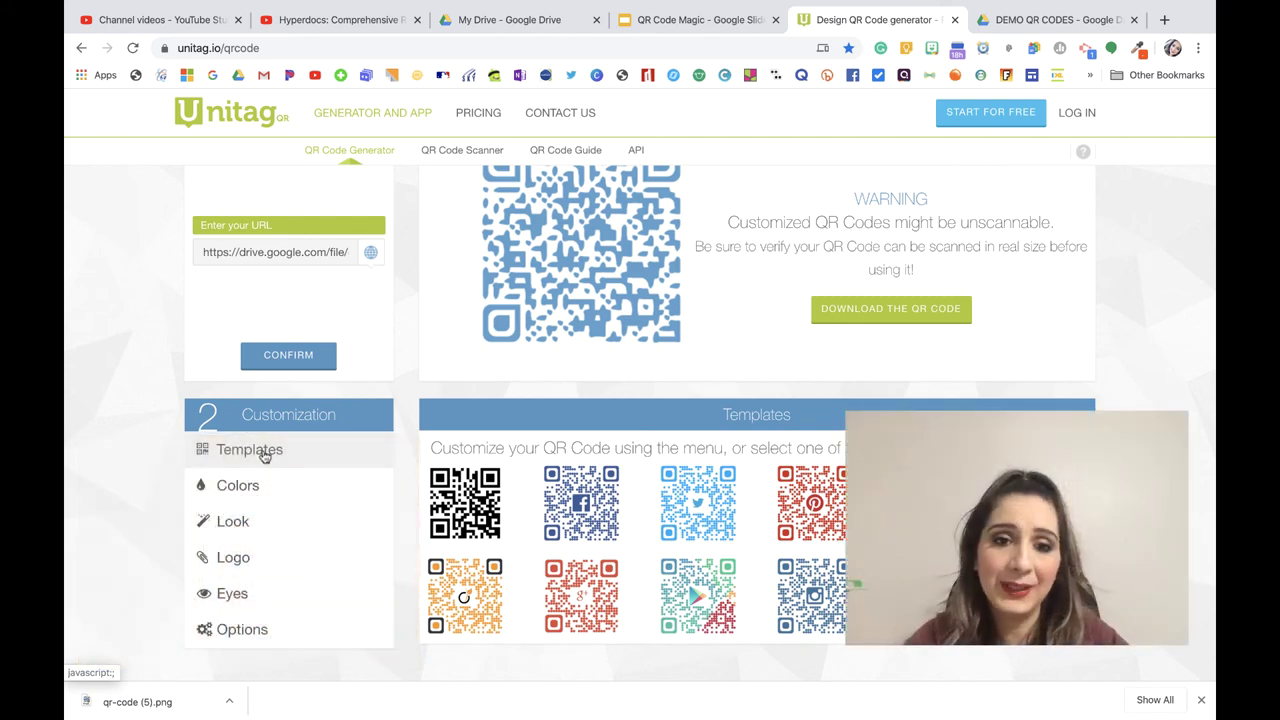
{"action": "scroll", "coordinate": [403, 503], "scroll_direction": "down", "scroll_amount": 2}
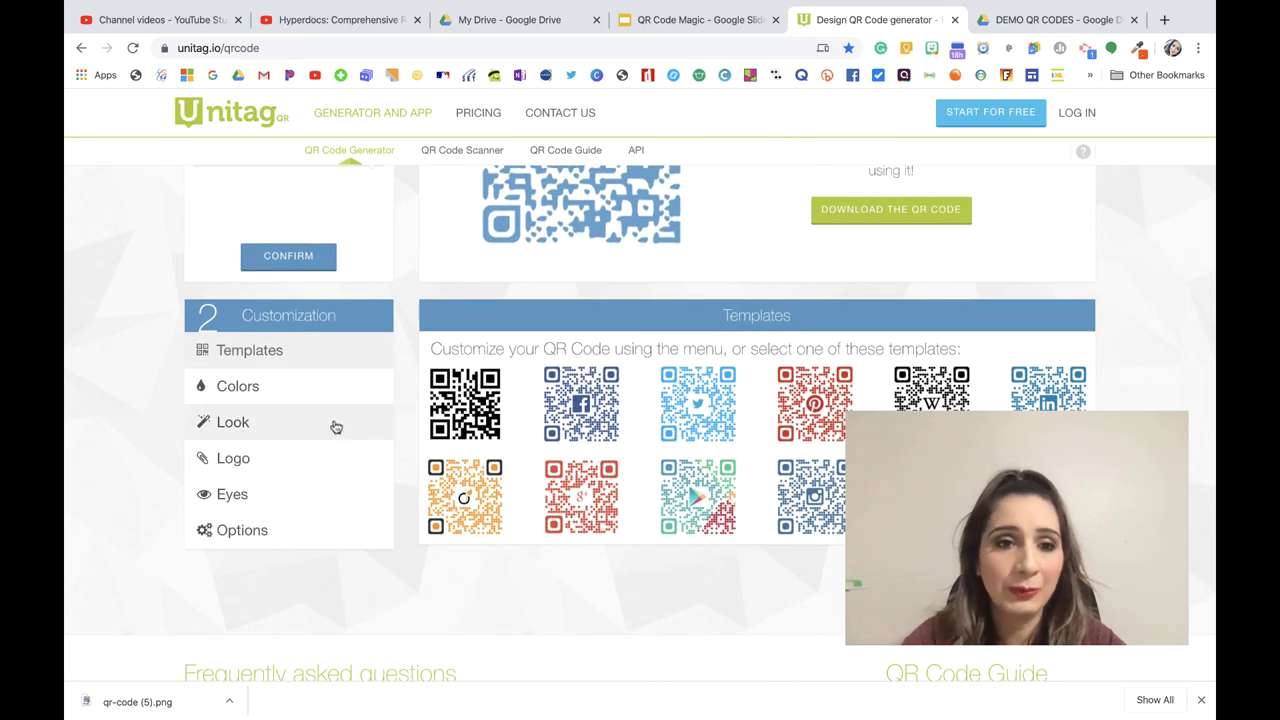
- Set the QR code's single color to purple 9d10e8 and apply it to the preview
{"action": "left_click", "coordinate": [284, 390]}
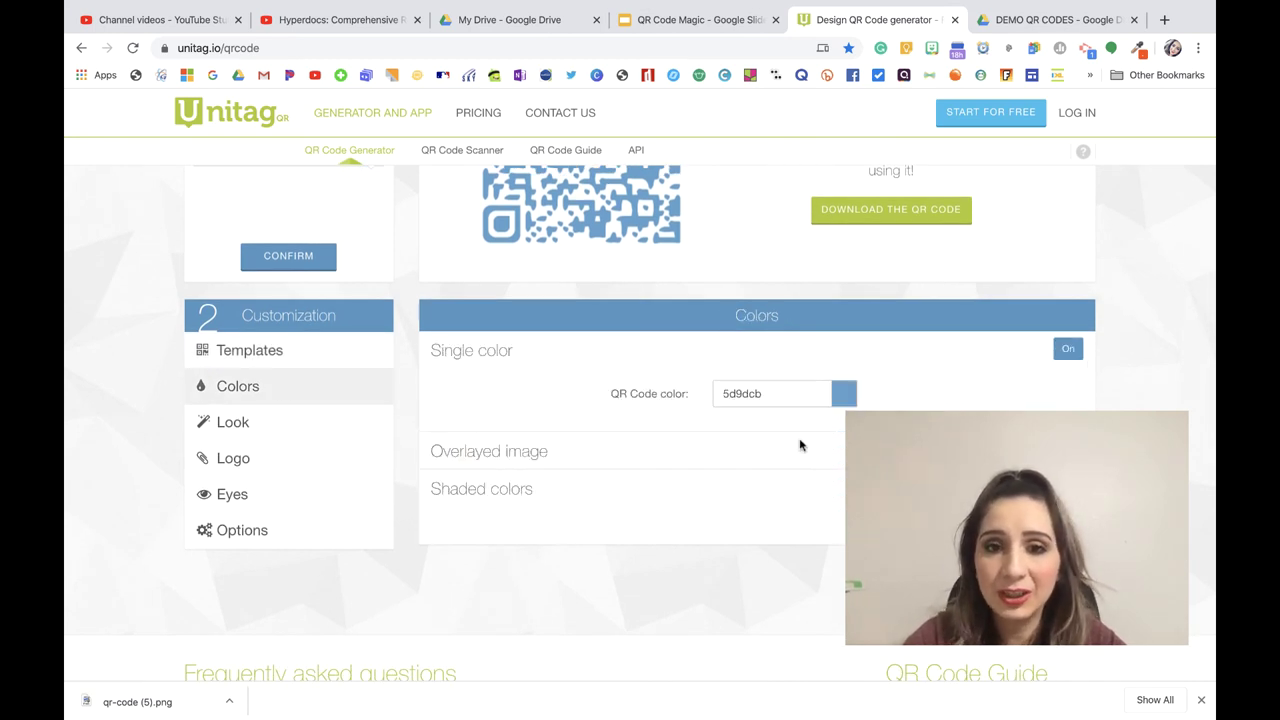
{"action": "left_click", "coordinate": [845, 394]}
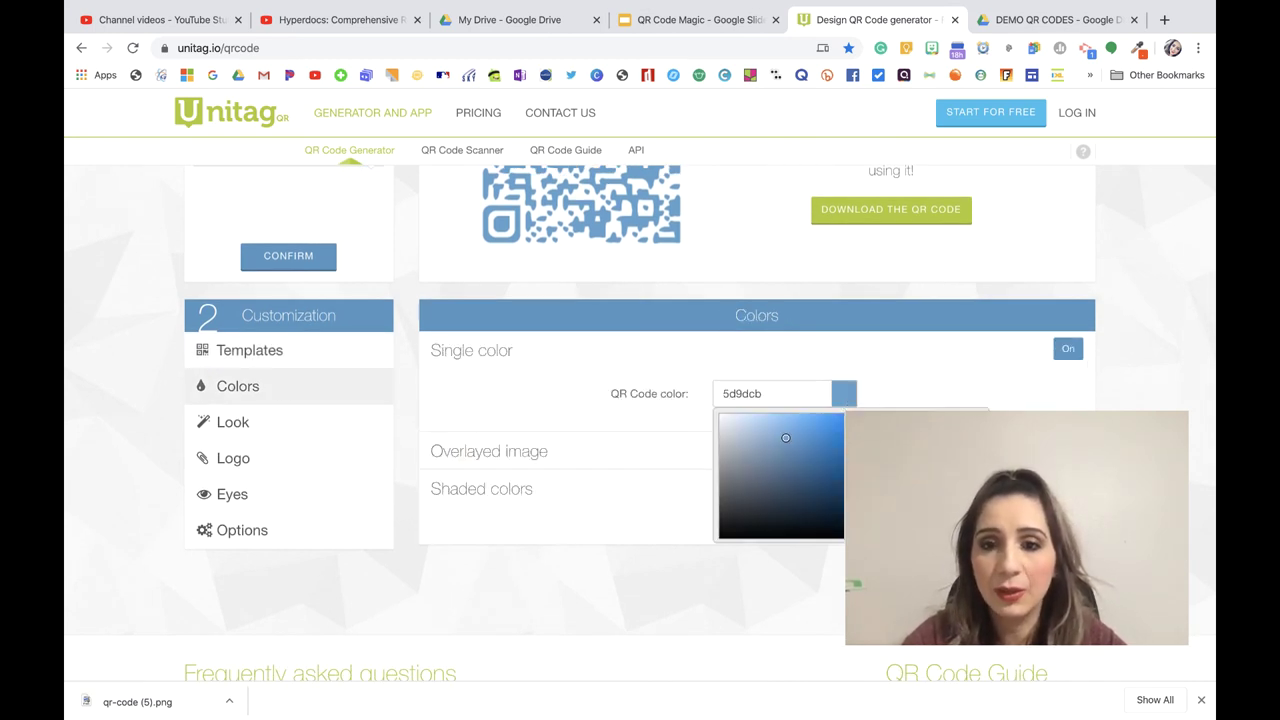
{"action": "left_click", "coordinate": [862, 505]}
{"action": "left_click", "coordinate": [862, 480]}
{"action": "left_click", "coordinate": [834, 424]}
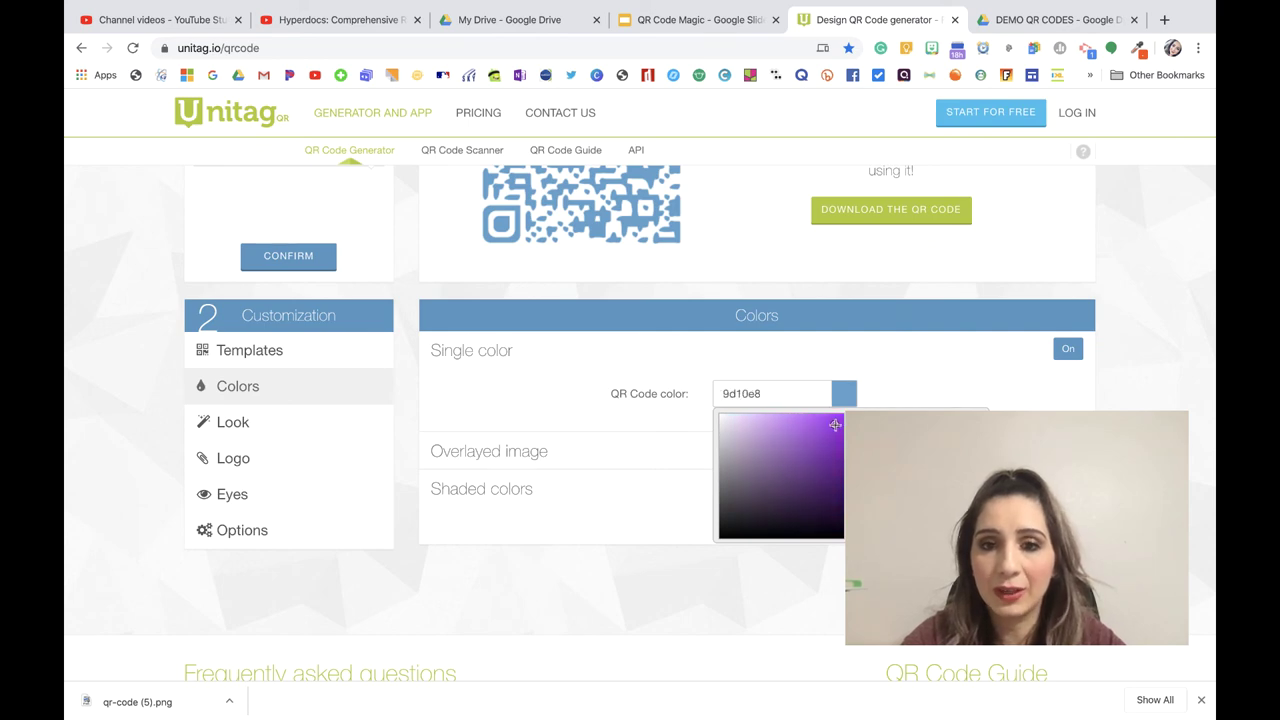
{"action": "left_click", "coordinate": [898, 378]}
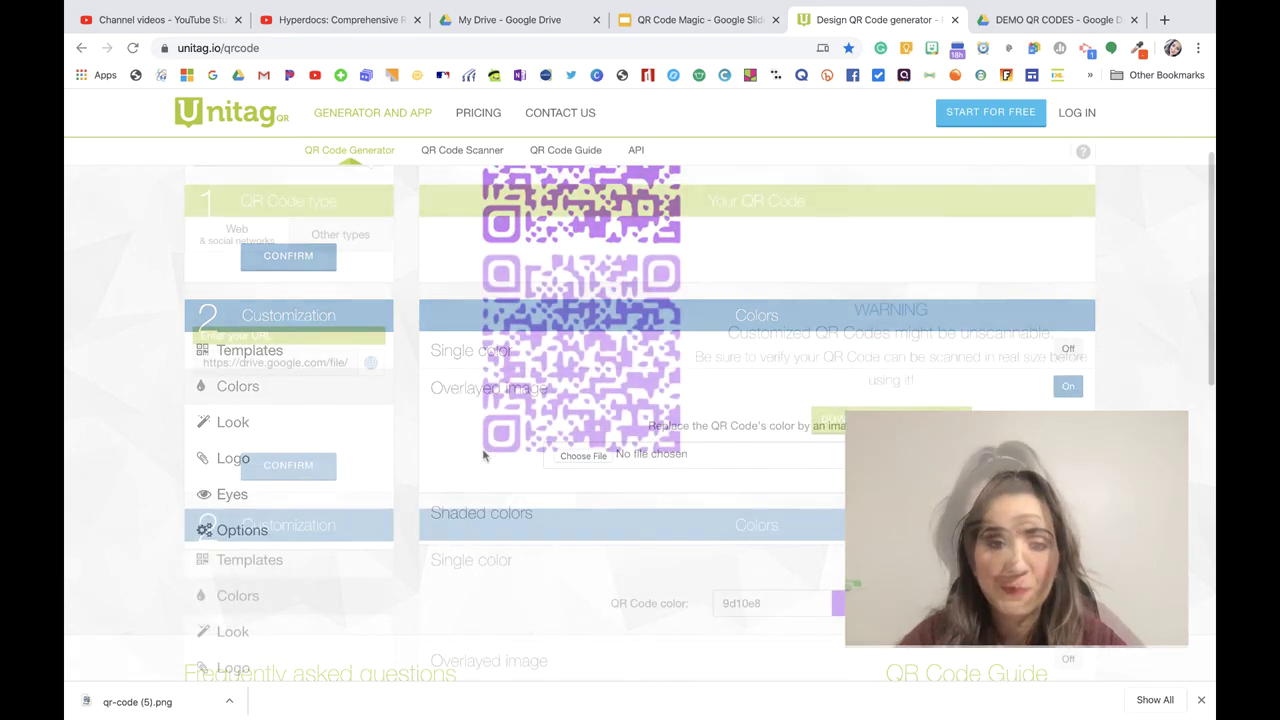